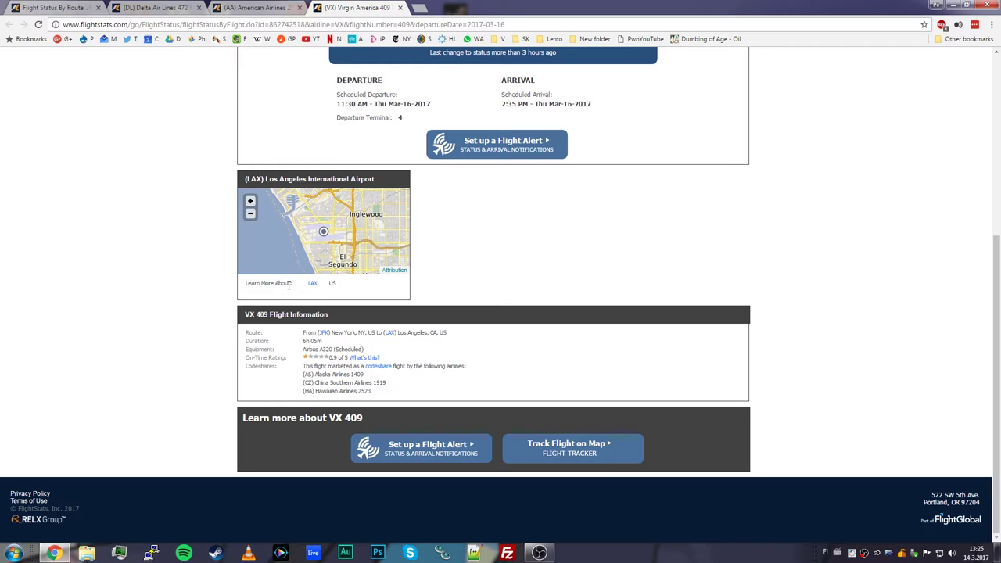
# Close the Delta and American Airlines flight pages and review the Virgin America 409 schedule and flight information.
pyautogui.scroll(5, 303, 149)
pyautogui.scroll(-4, 305, 160)
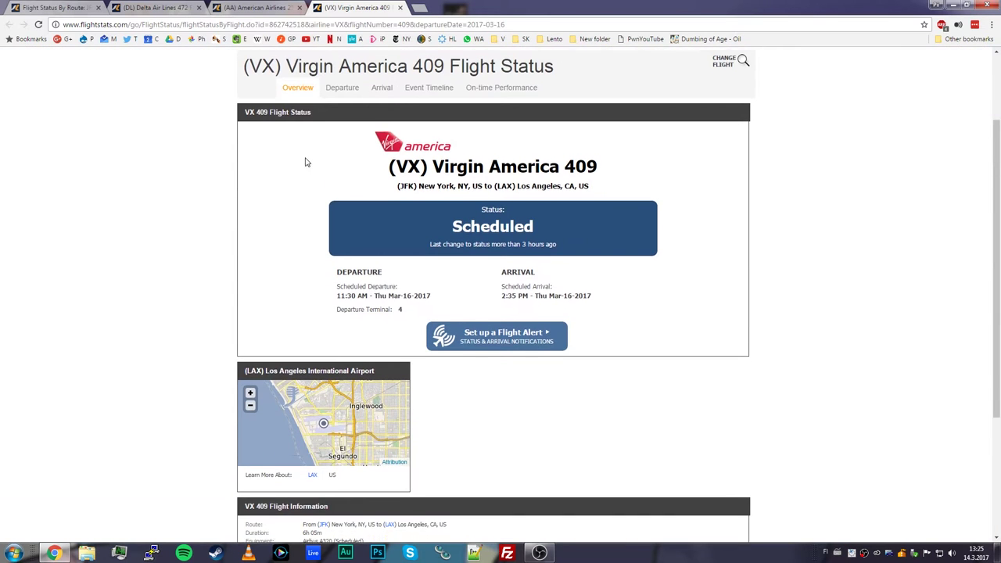
pyautogui.click(198, 7)
pyautogui.click(199, 7)
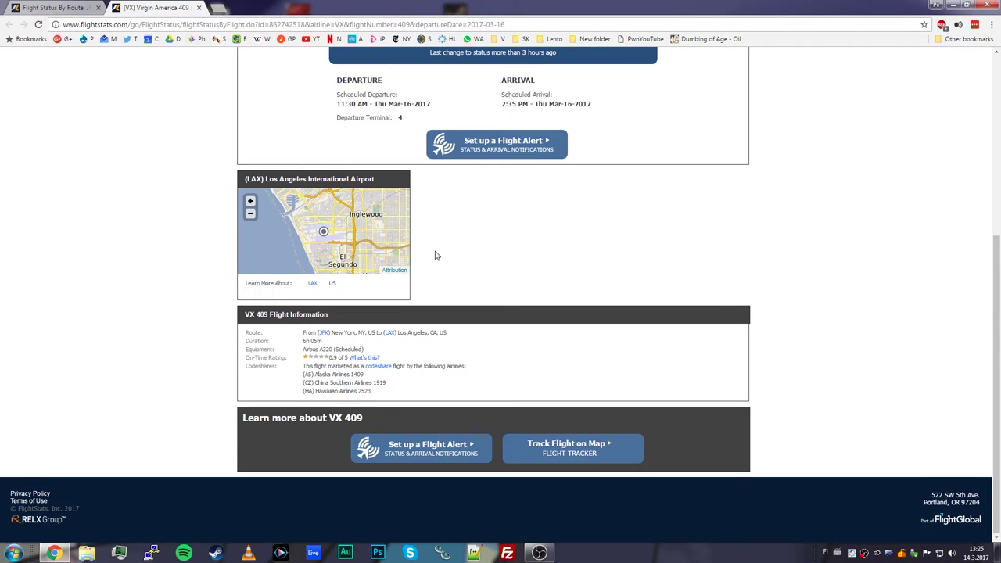
pyautogui.scroll(4, 434, 246)
pyautogui.scroll(-4, 439, 249)
pyautogui.scroll(4, 459, 253)
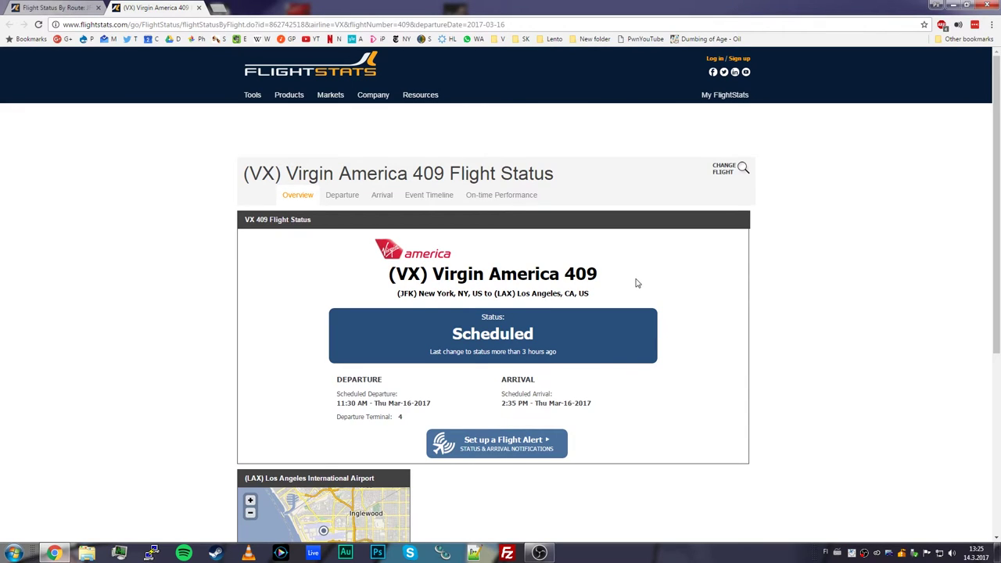
# Open SimBrief.com in a new browser tab from the Lento bookmarks folder.
pyautogui.click(218, 9)
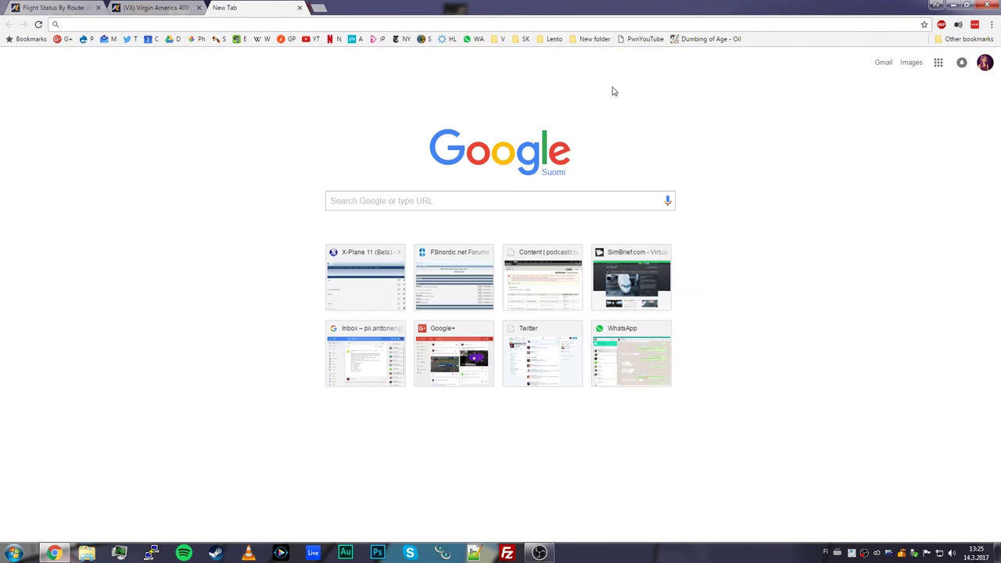
pyautogui.click(538, 43)
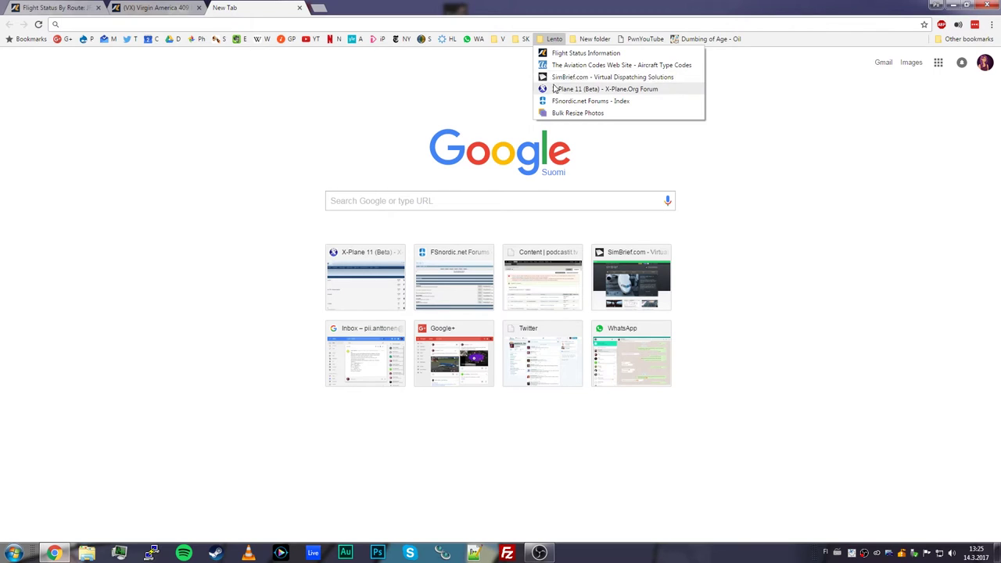
pyautogui.click(579, 78)
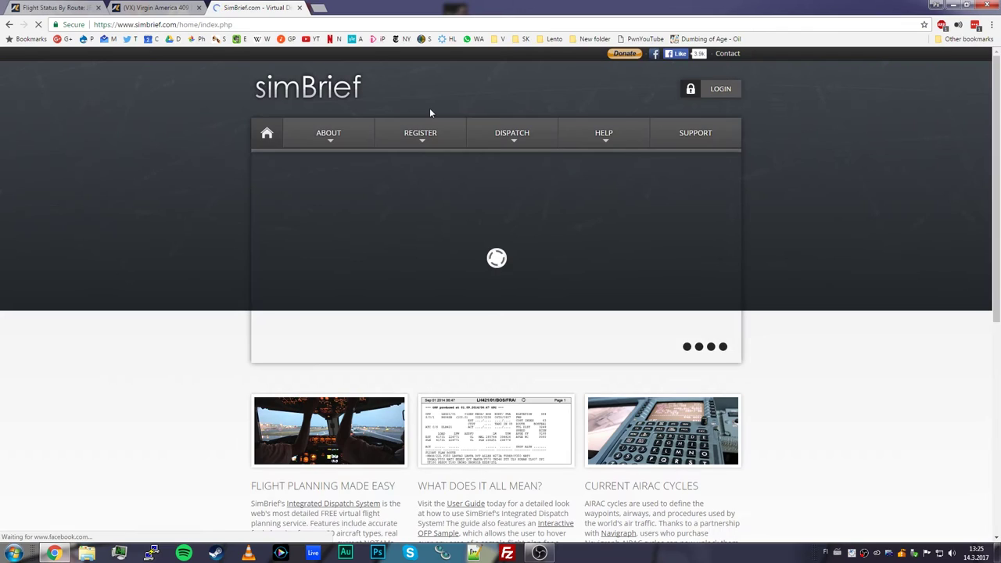
# Log in to SimBrief with the saved account credentials and open the Dispatch System.
pyautogui.moveTo(537, 133)
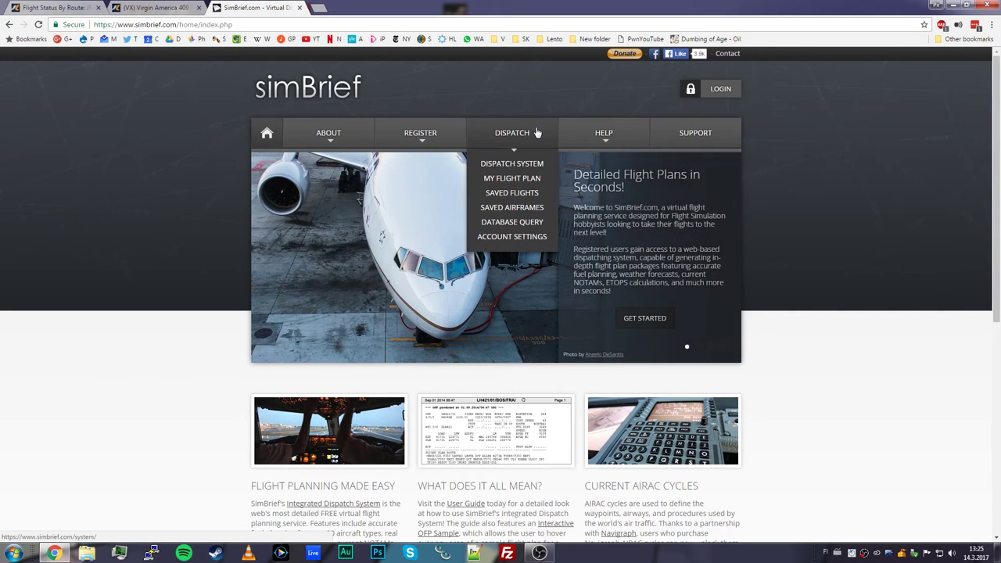
pyautogui.click(692, 90)
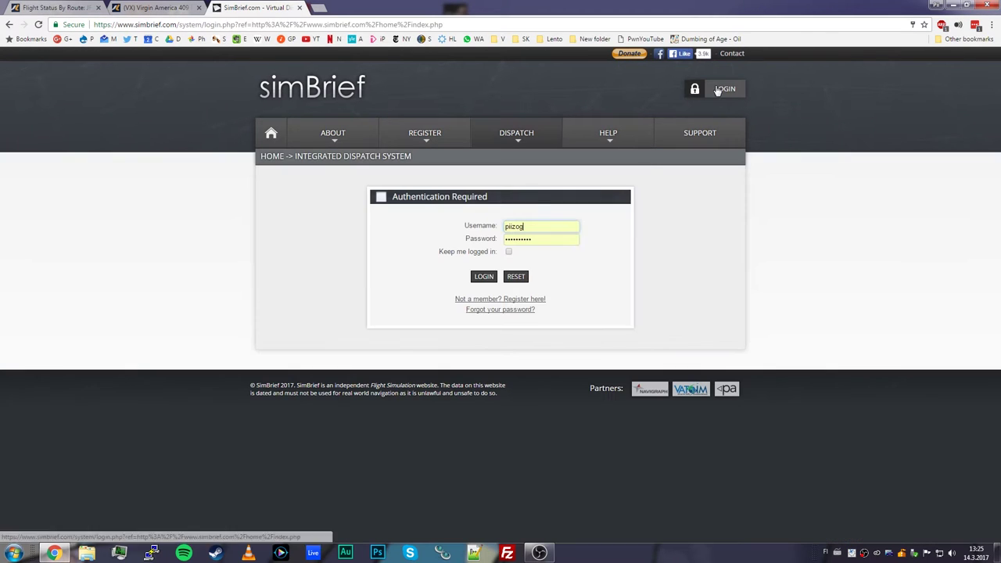
pyautogui.click(483, 276)
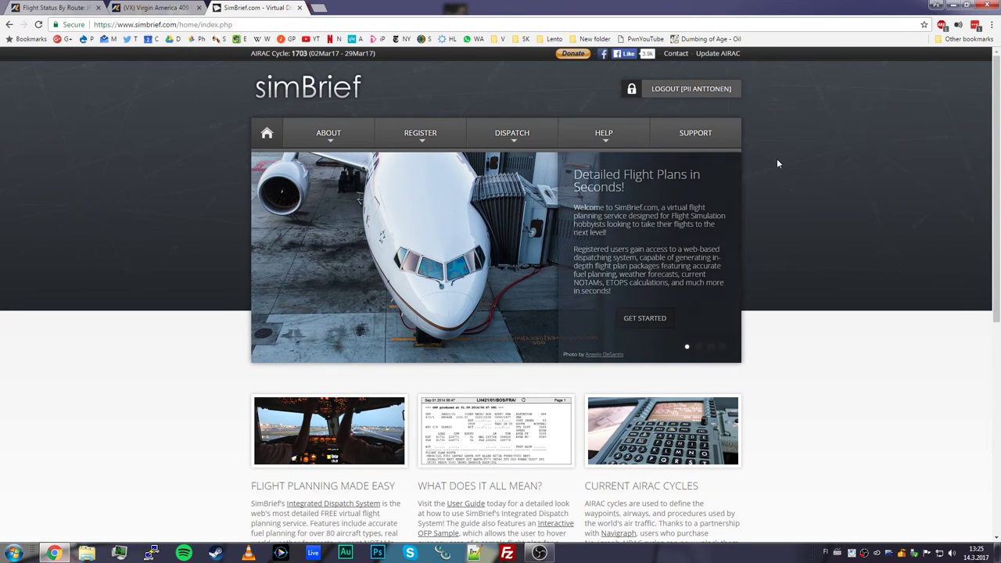
pyautogui.moveTo(512, 139)
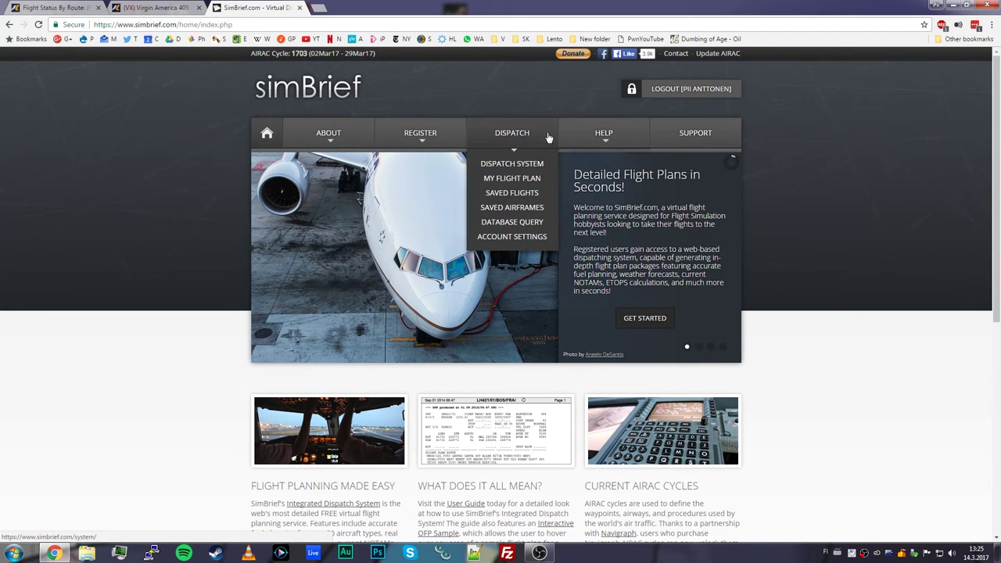
pyautogui.click(520, 166)
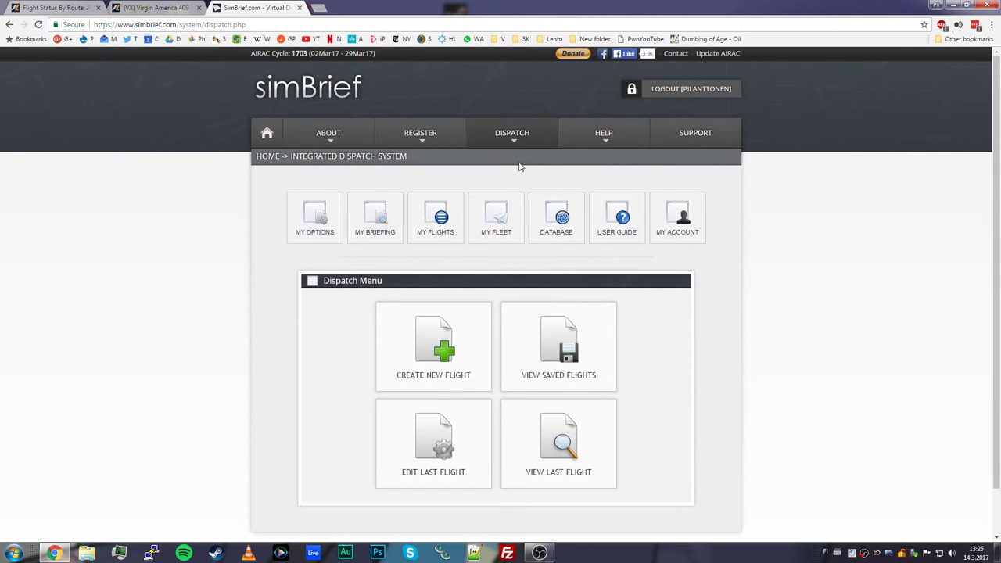
# Examine the available AIRAC cycles and their unlock status on the Update AIRAC page in a separate tab, and close it.
pyautogui.middleClick(718, 56)
pyautogui.click(348, 9)
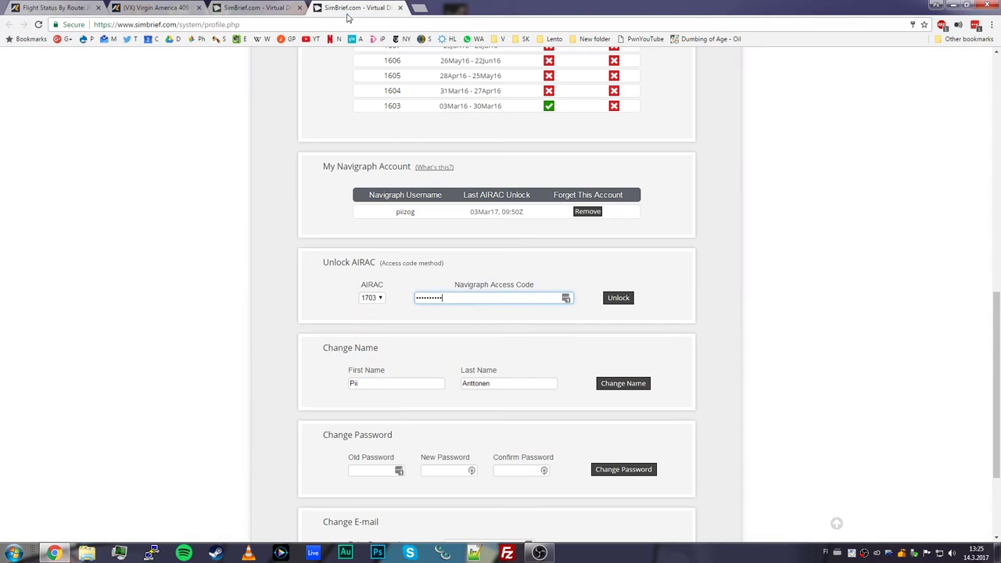
pyautogui.scroll(4, 548, 151)
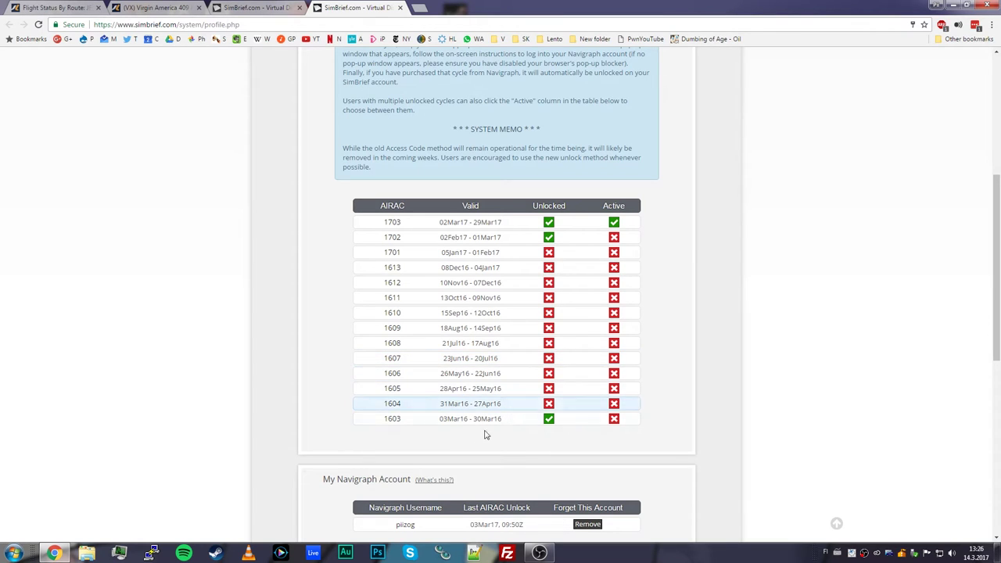
pyautogui.click(548, 419)
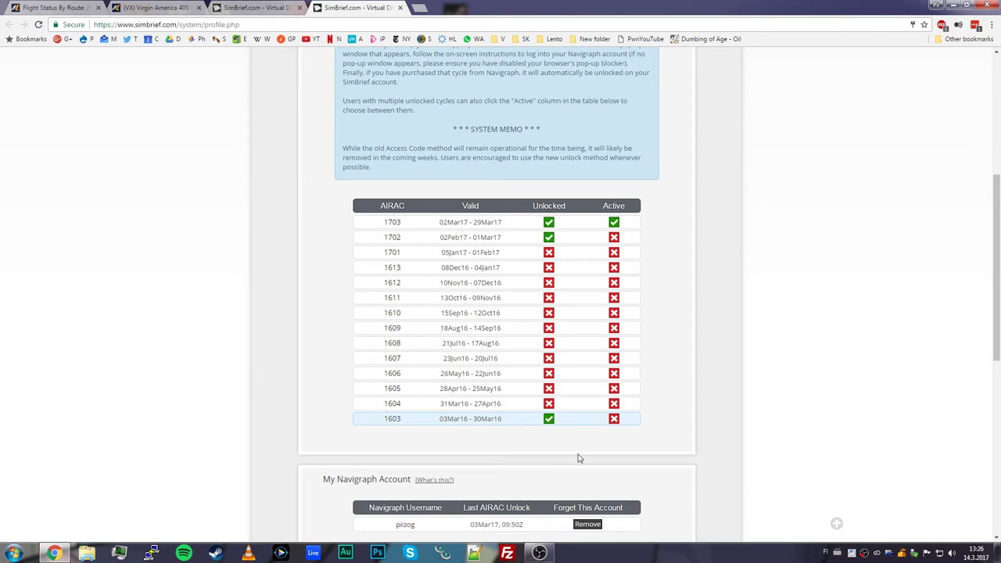
pyautogui.scroll(-3, 712, 438)
pyautogui.scroll(-3, 759, 342)
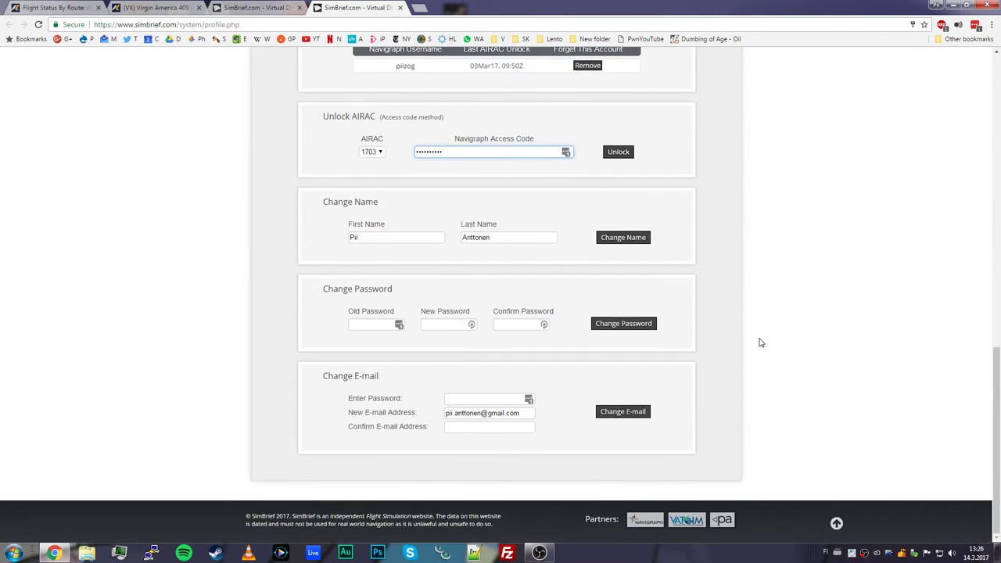
pyautogui.scroll(11, 759, 342)
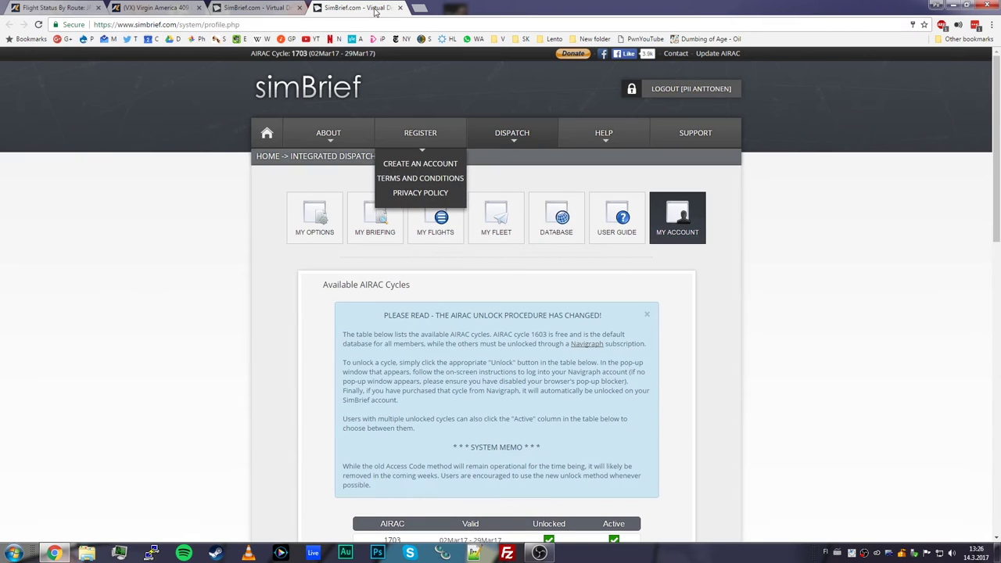
pyautogui.click(400, 7)
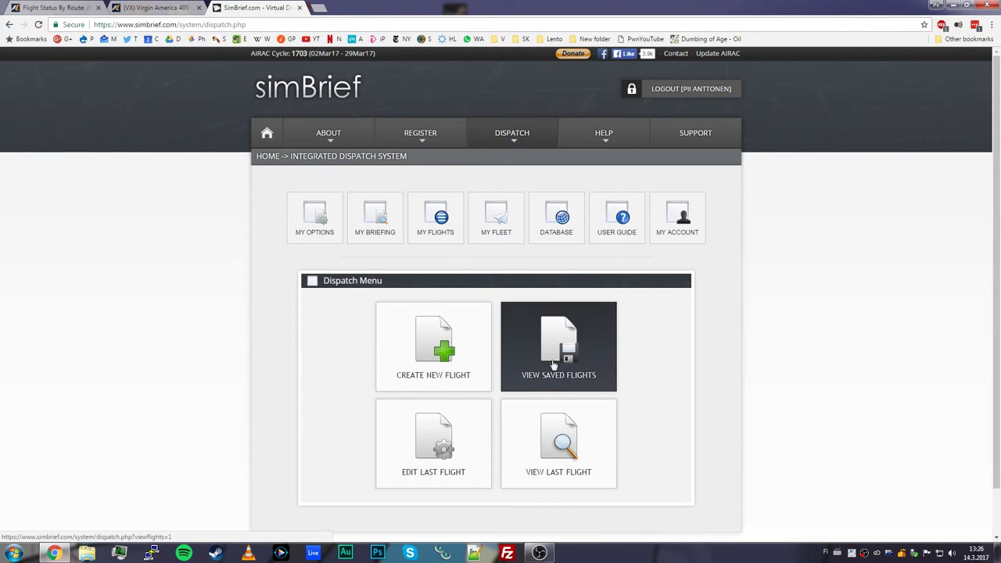
# Create a new flight with airline VX and flight number 409.
pyautogui.click(405, 337)
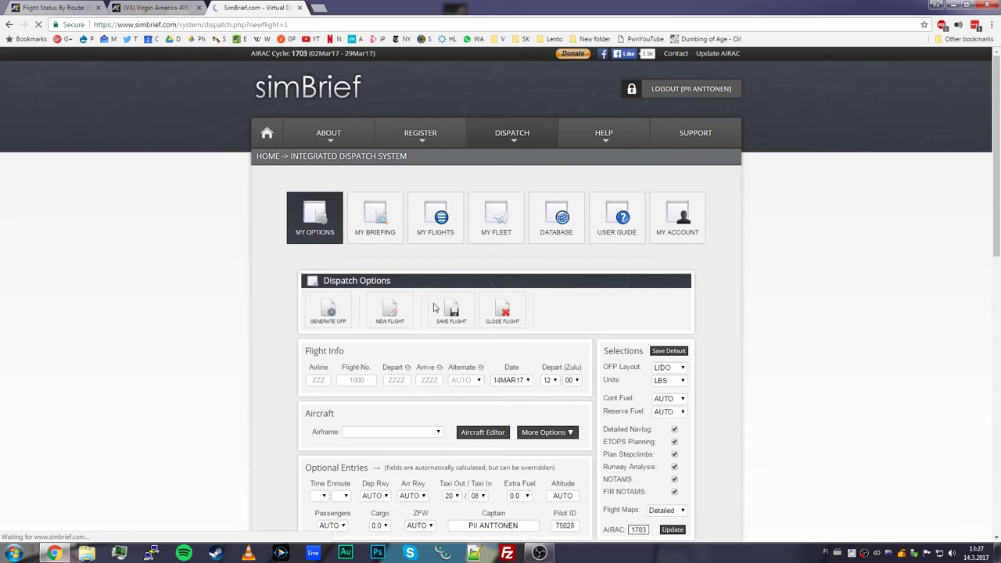
pyautogui.click(320, 381)
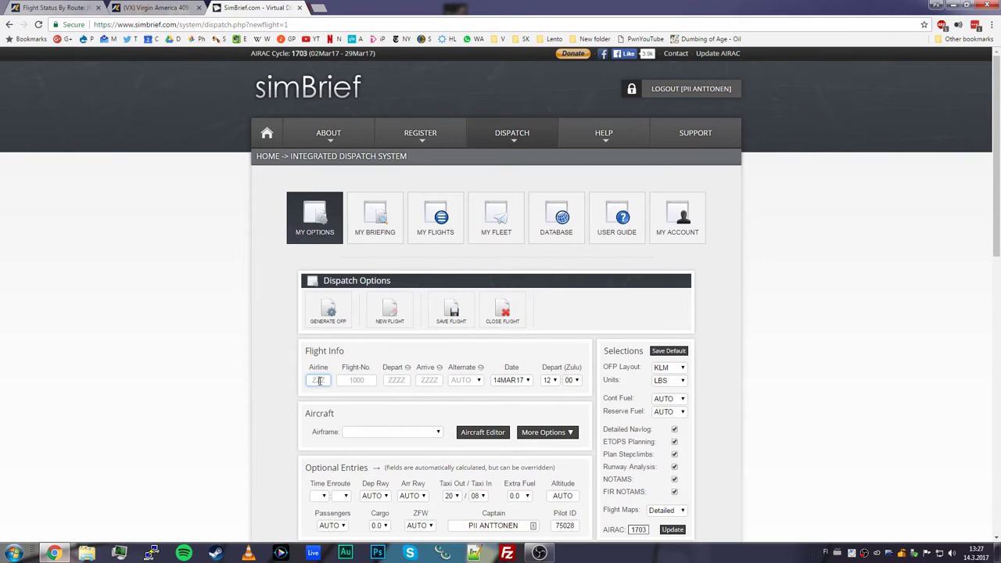
pyautogui.write('VX')
pyautogui.click(356, 381)
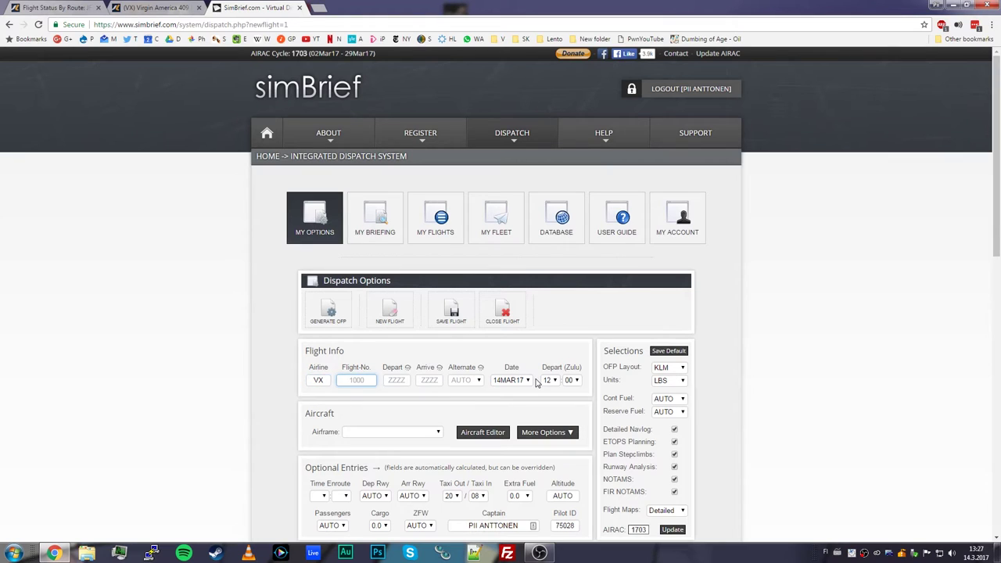
pyautogui.write('409')
# Set the flight's departure airport to KJFK and its arrival airport to KLAX.
pyautogui.click(395, 380)
pyautogui.click(406, 381)
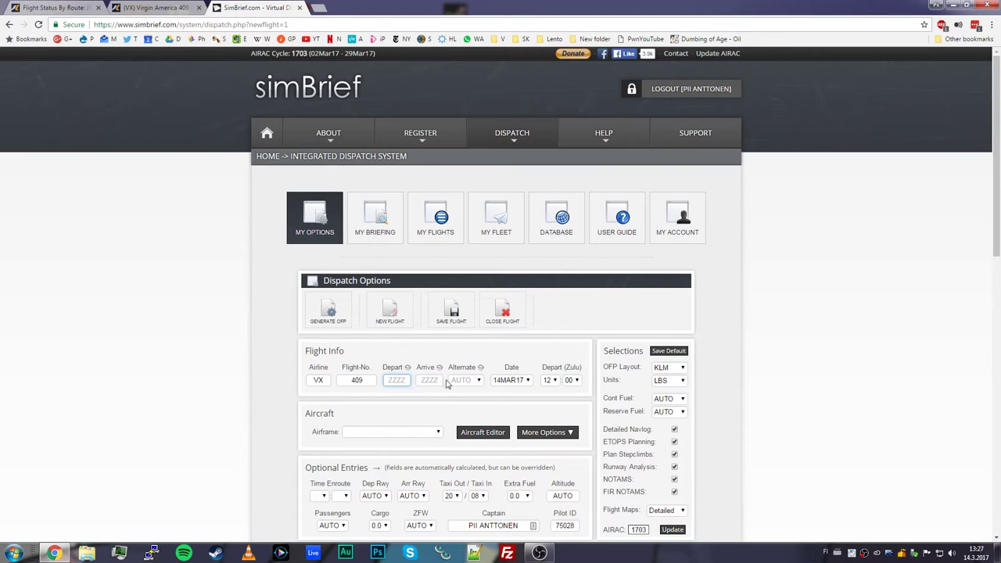
pyautogui.write('KJFK')
pyautogui.click(437, 380)
pyautogui.write('KLAX')
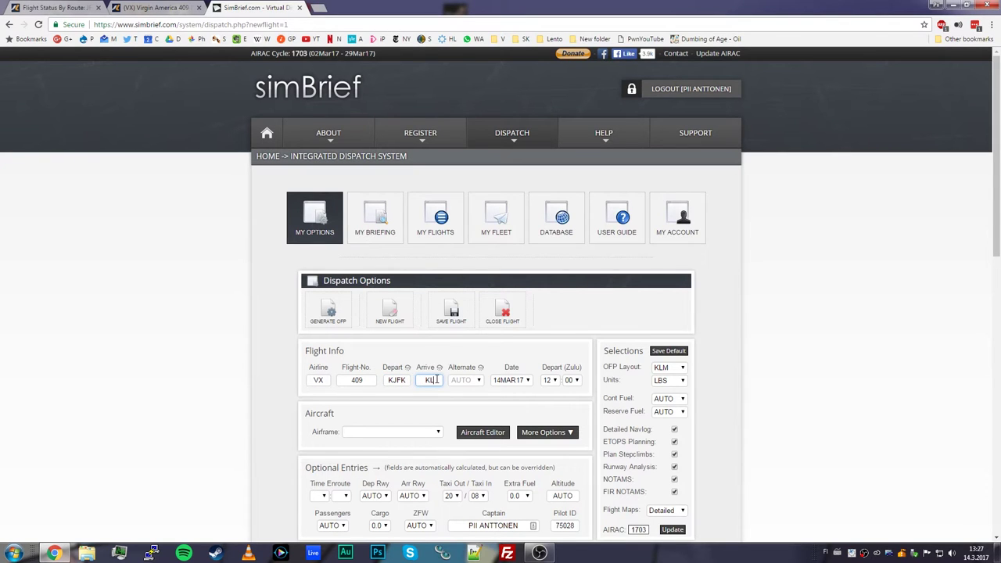
# Look up JFK's ICAO code on its FlightStats airport page, compare it with the SimBrief departure entry, and close the airport page.
pyautogui.click(178, 6)
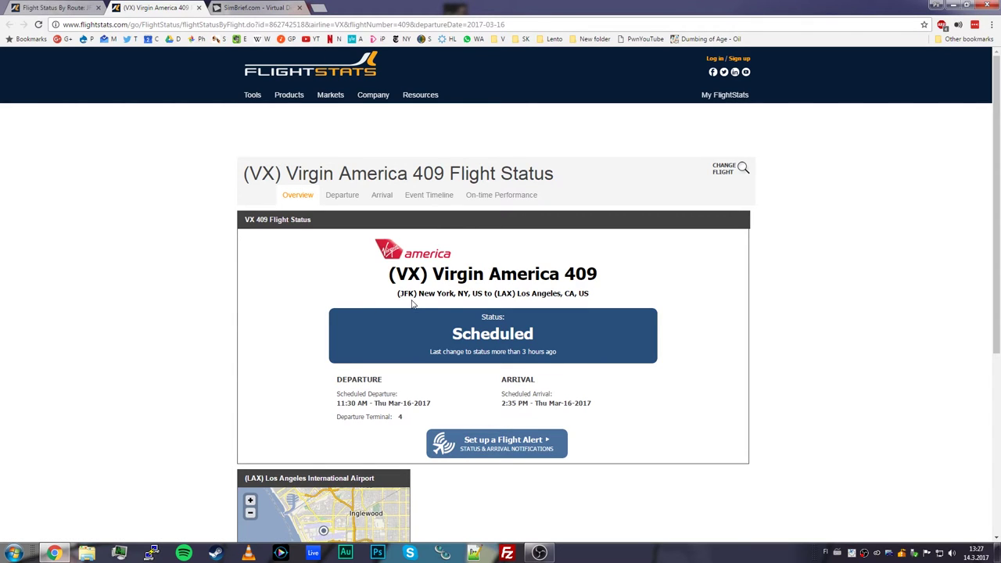
pyautogui.scroll(-4, 412, 303)
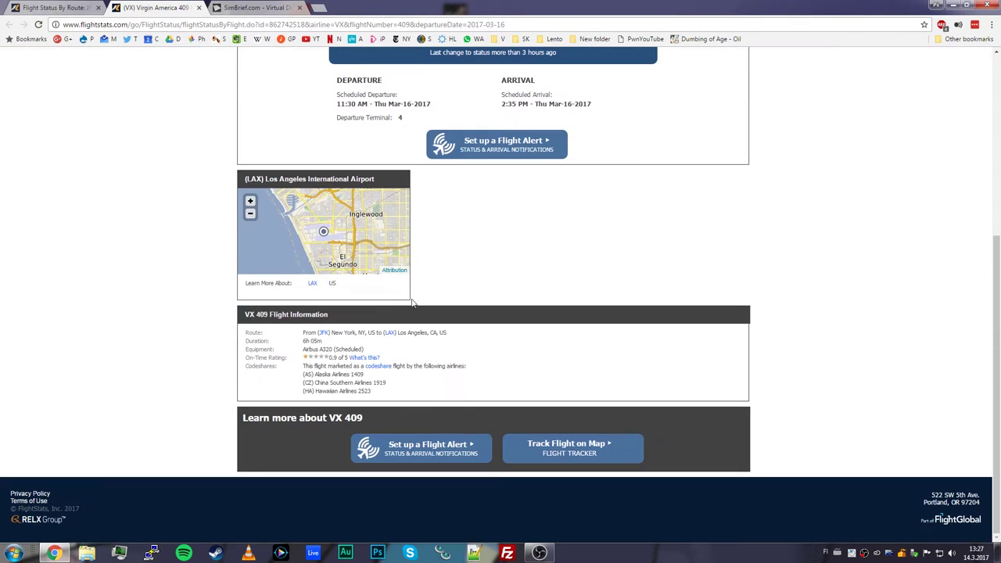
pyautogui.middleClick(322, 335)
pyautogui.click(262, 7)
pyautogui.scroll(-2, 321, 204)
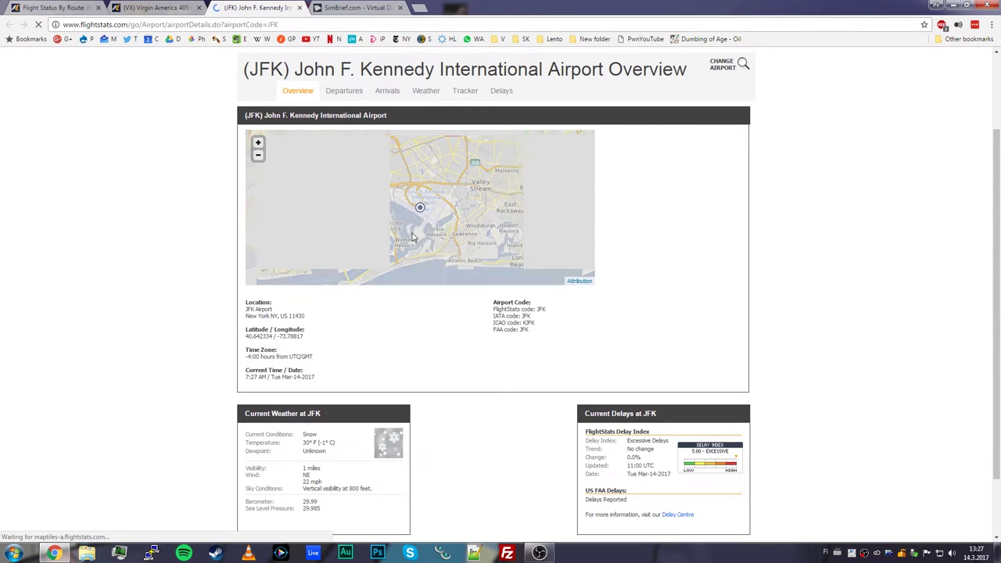
pyautogui.doubleClick(528, 323)
pyautogui.click(525, 324)
pyautogui.doubleClick(527, 323)
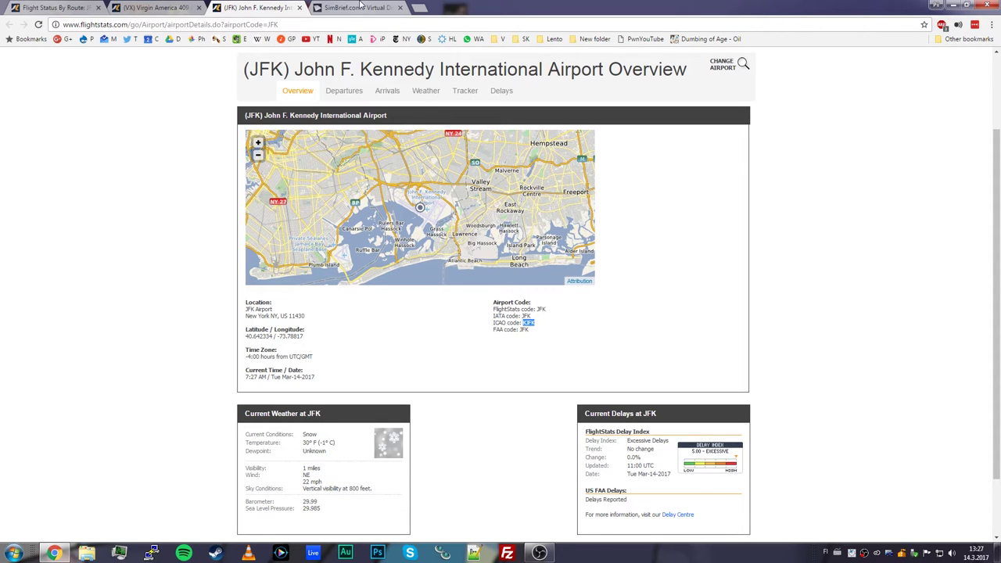
pyautogui.click(344, 8)
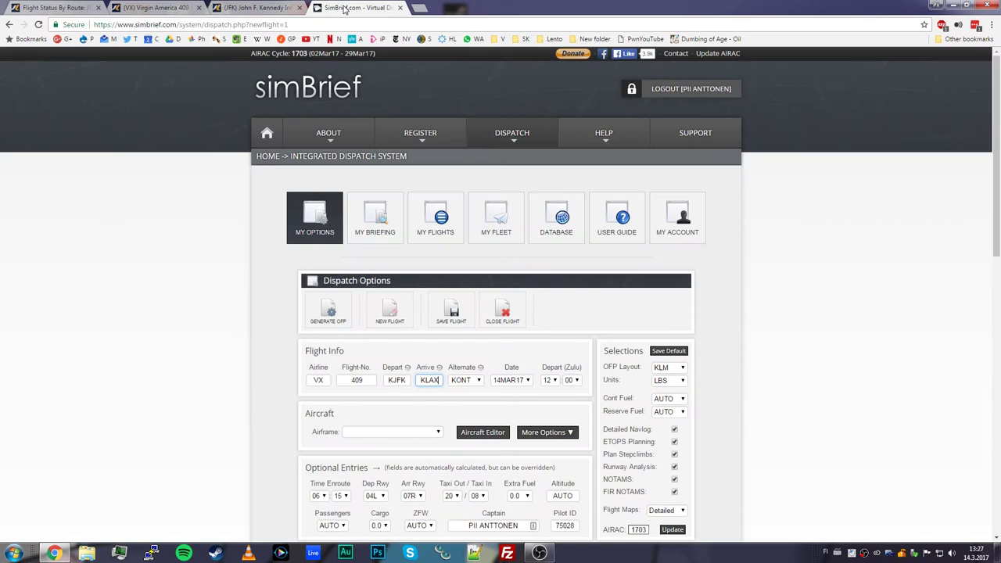
pyautogui.click(298, 8)
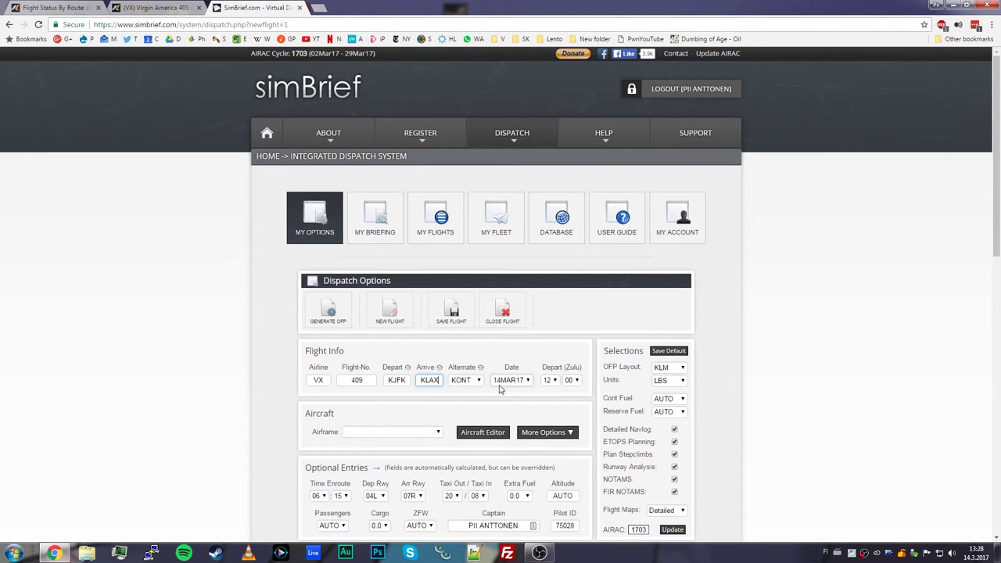
# Choose A320 - A320-200 as the flight's airframe.
pyautogui.scroll(-2, 422, 328)
pyautogui.click(403, 275)
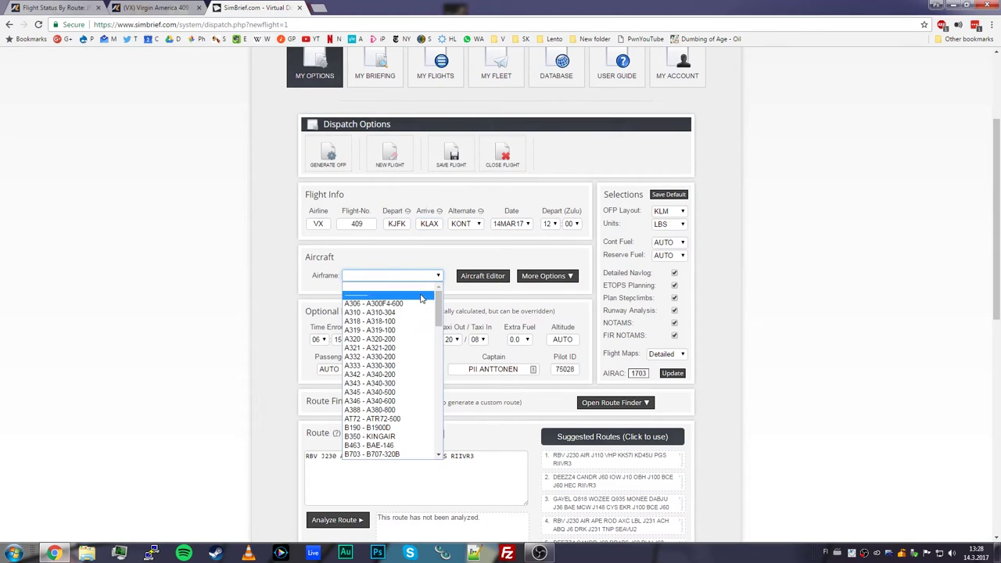
pyautogui.click(402, 341)
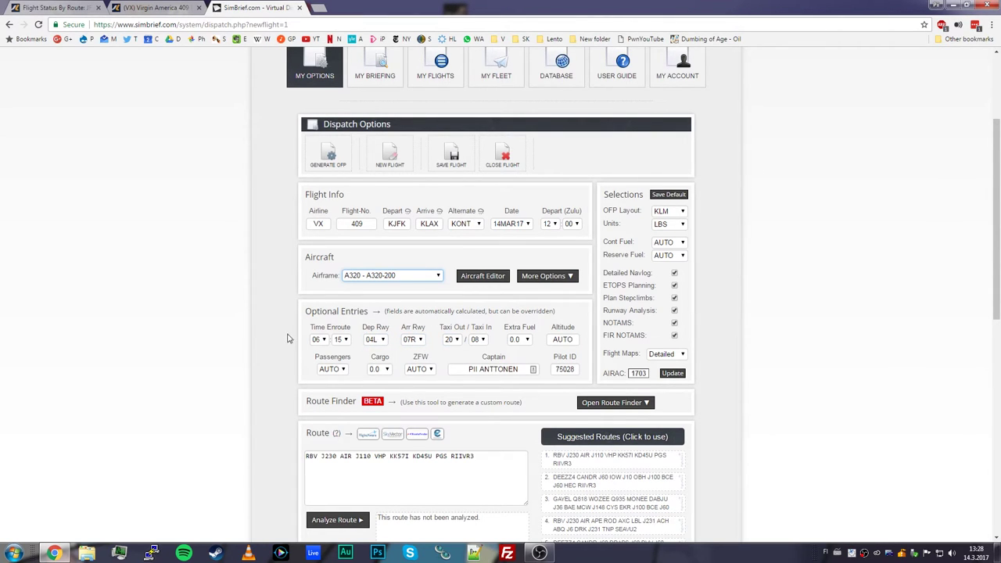
# Set the flight plan units to KGS.
pyautogui.click(684, 226)
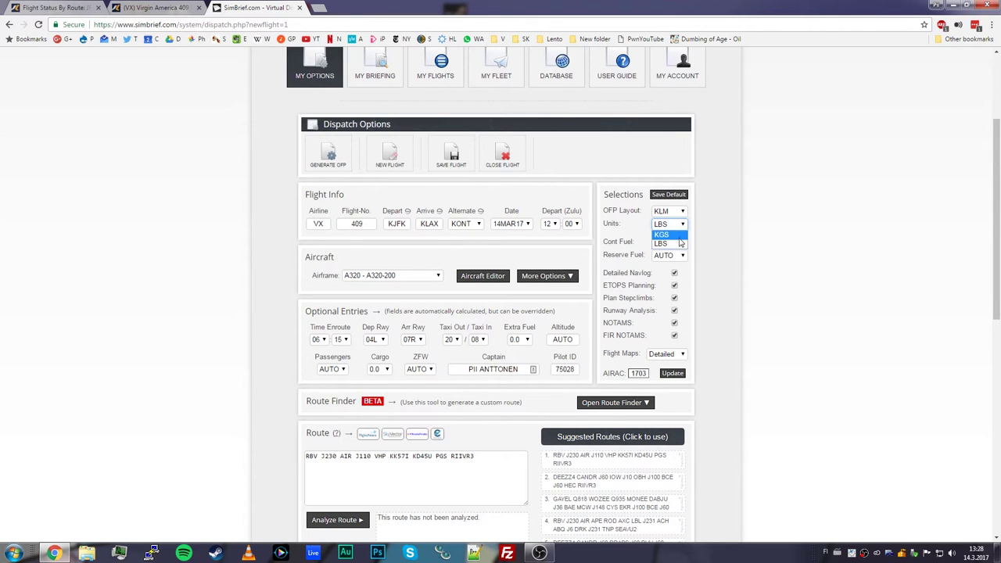
pyautogui.click(680, 237)
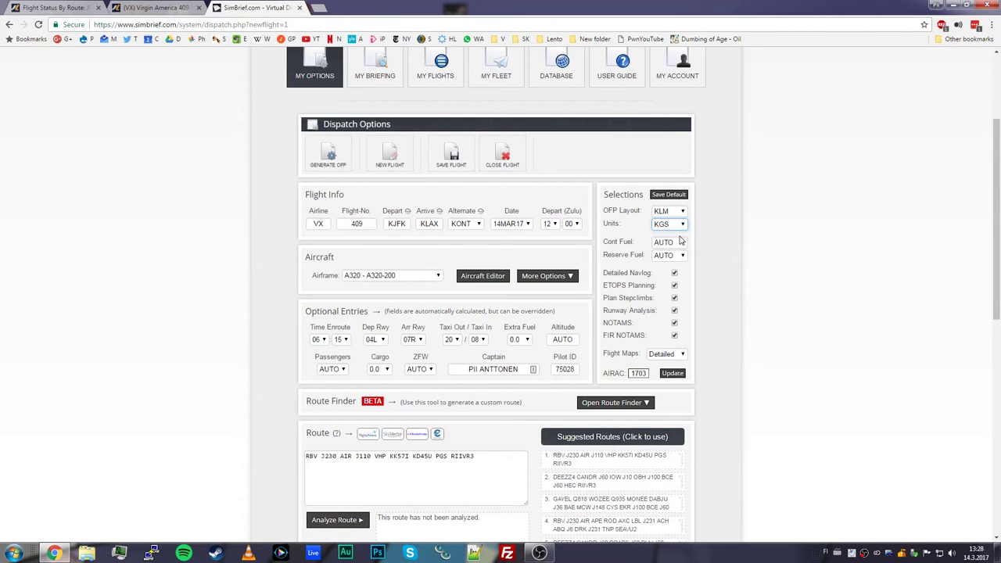
pyautogui.click(675, 226)
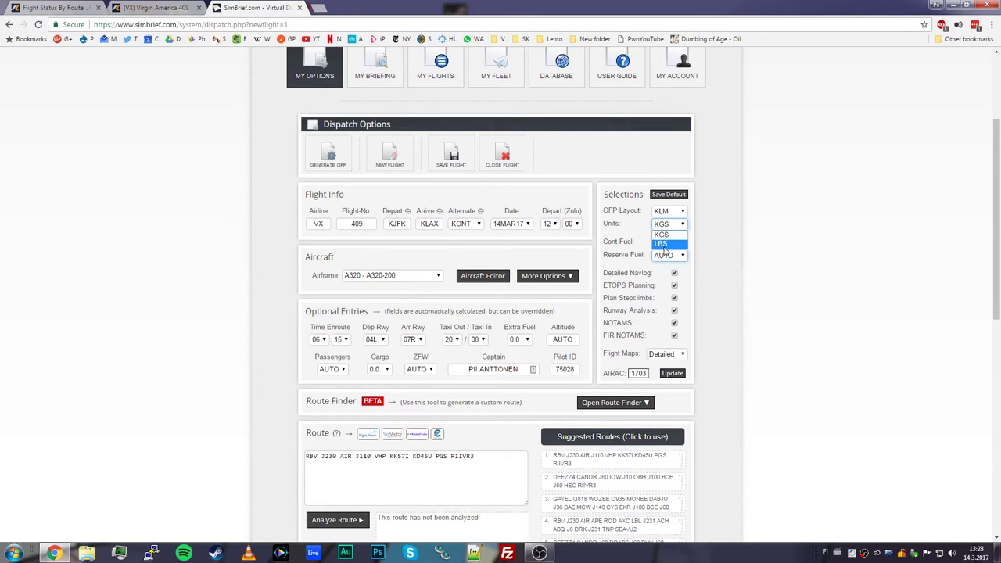
pyautogui.click(680, 225)
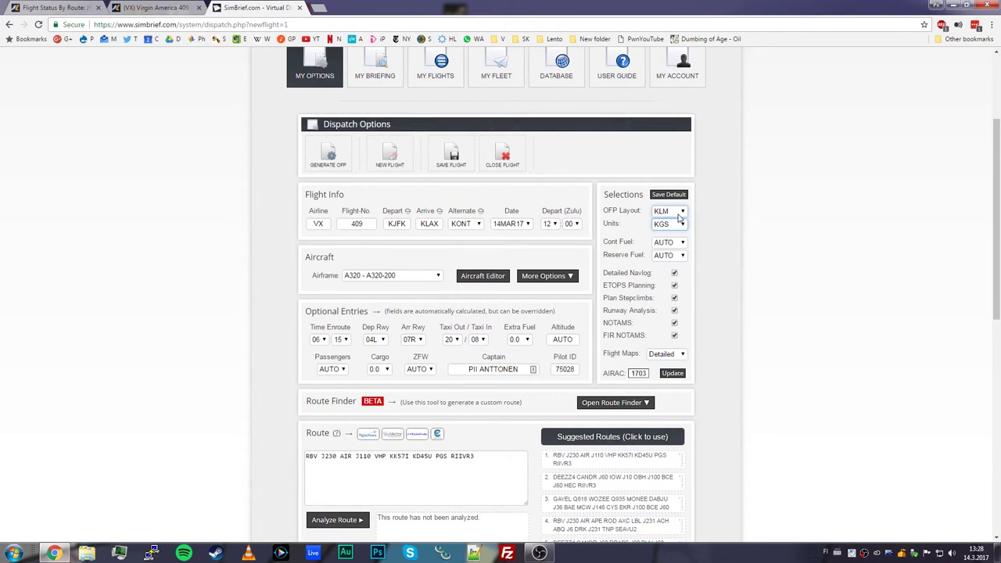
# Review the available OFP layouts and keep KLM as the flight plan's layout.
pyautogui.click(679, 212)
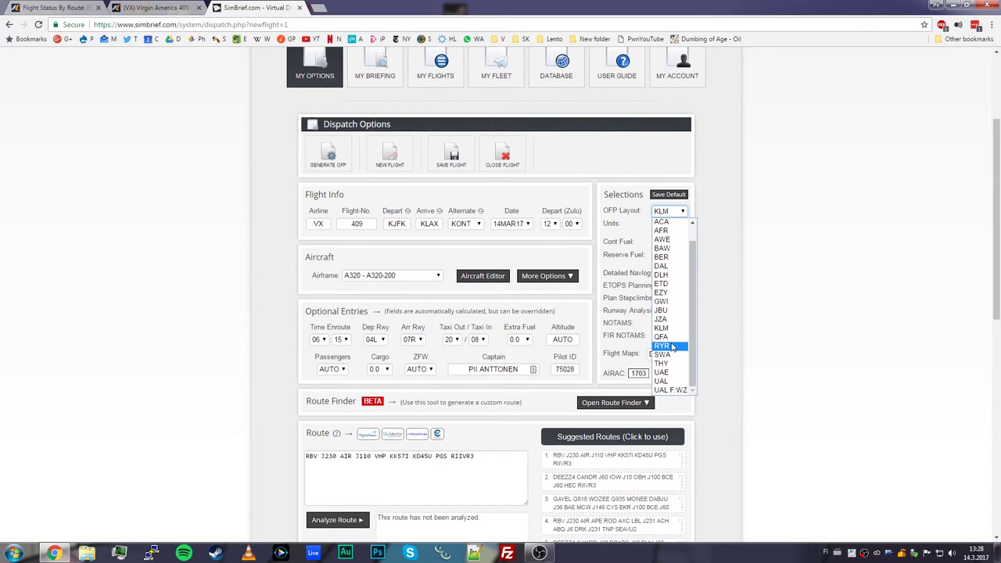
pyautogui.scroll(1, 667, 346)
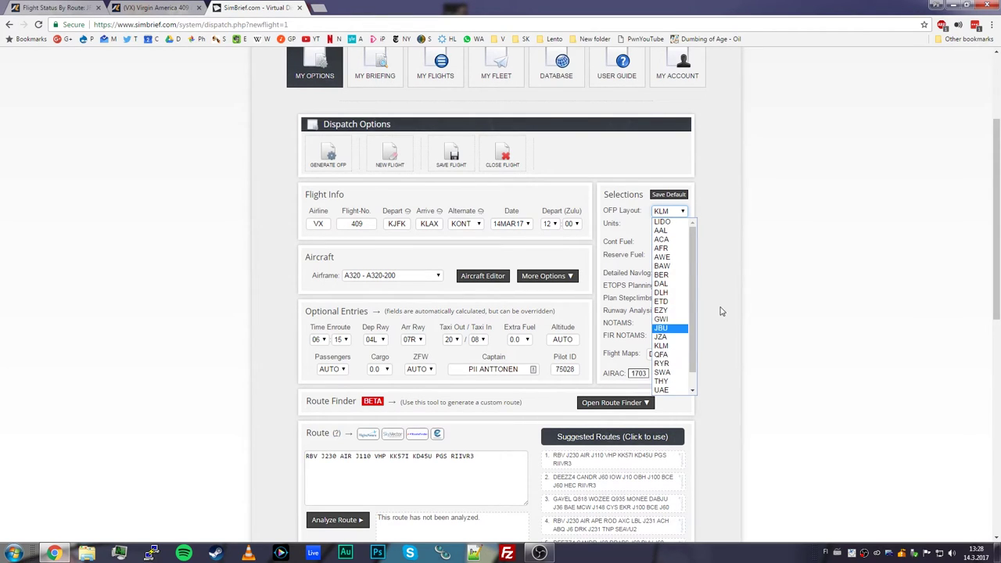
pyautogui.click(661, 345)
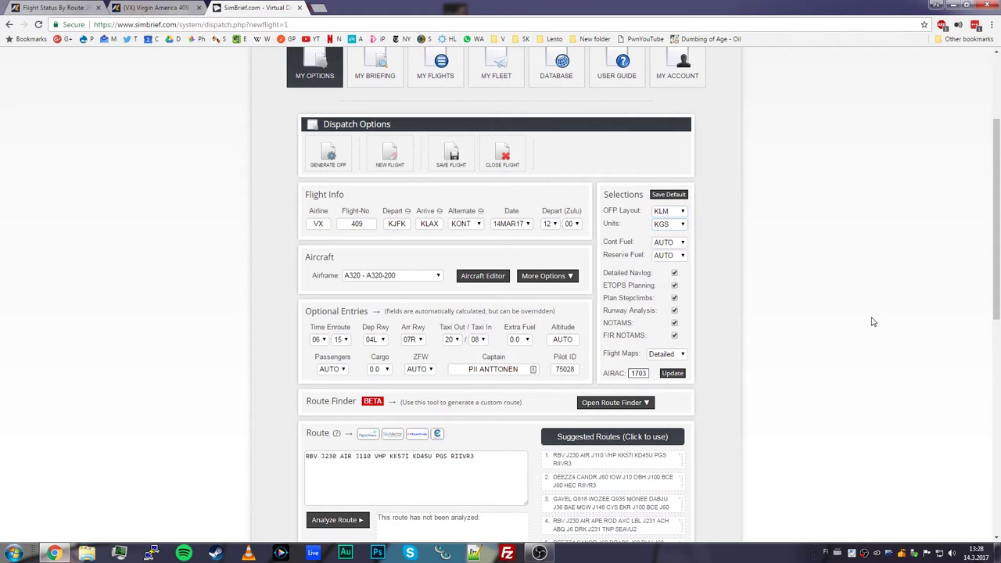
# Load the suggested route DEEZZ4 CANDR J60 IOW J10 OBH J100 BCE J60 HEC RIIVR3 and analyze it.
pyautogui.scroll(-3, 873, 320)
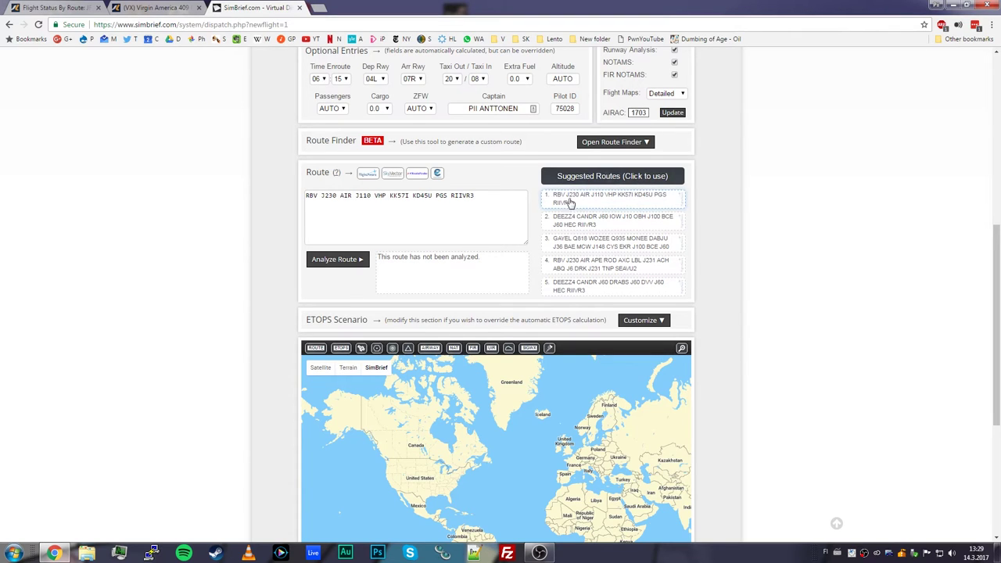
pyautogui.click(610, 221)
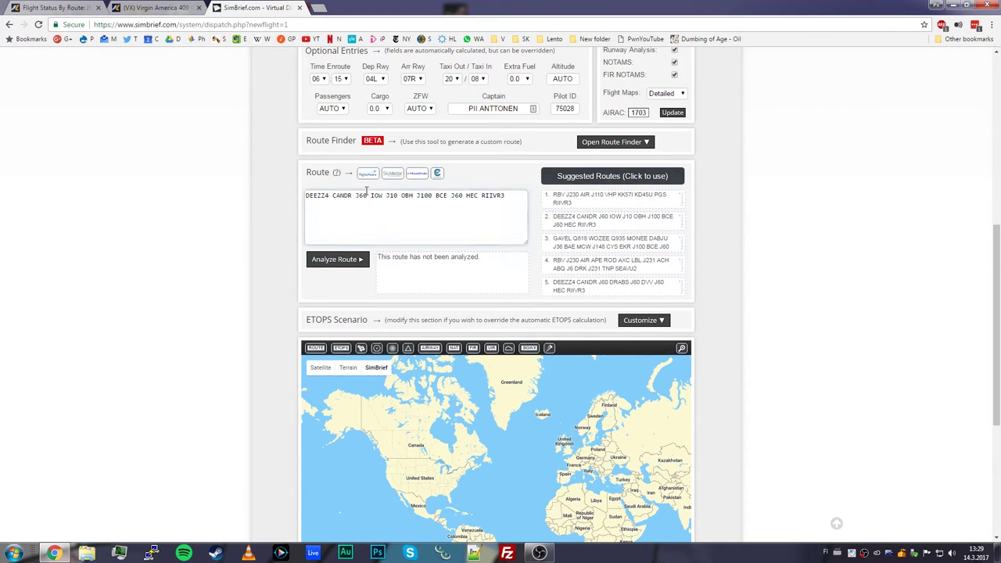
pyautogui.click(316, 198)
pyautogui.click(350, 259)
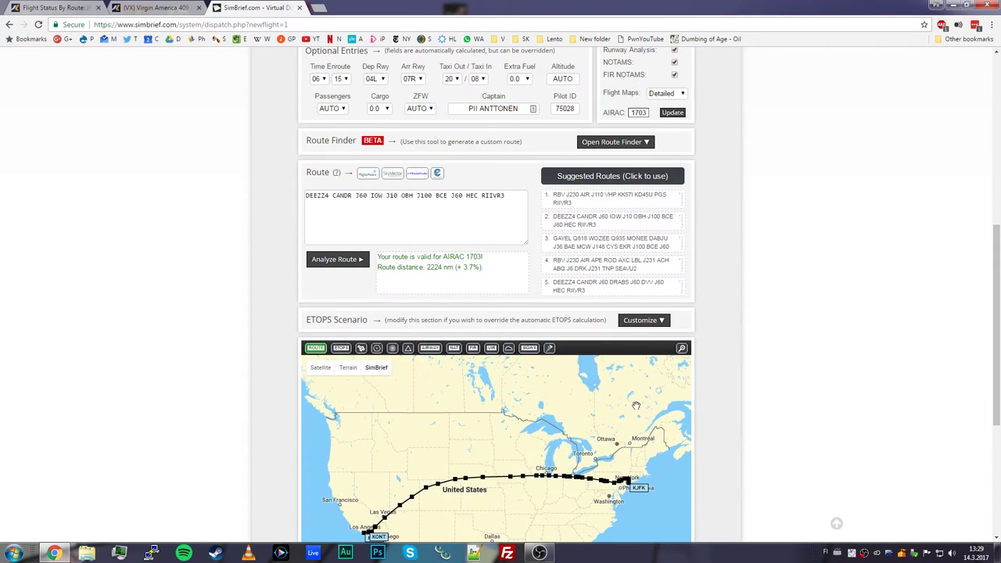
# Analyze the fourth and first suggested routes for comparison, the ones ending in SEAVU2 and PGS RIIVR3.
pyautogui.click(448, 240)
pyautogui.click(618, 266)
pyautogui.click(337, 259)
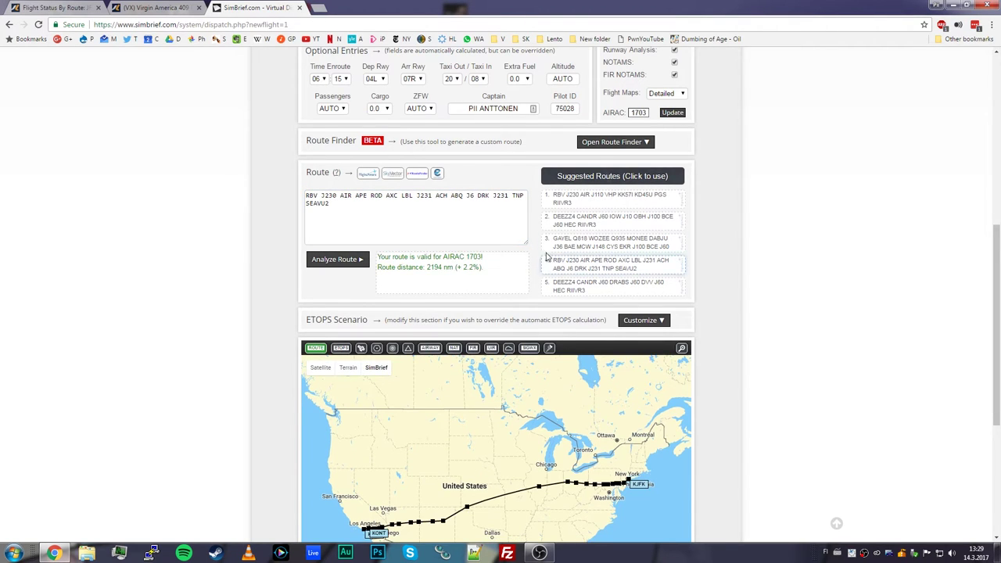
pyautogui.click(571, 198)
pyautogui.click(330, 261)
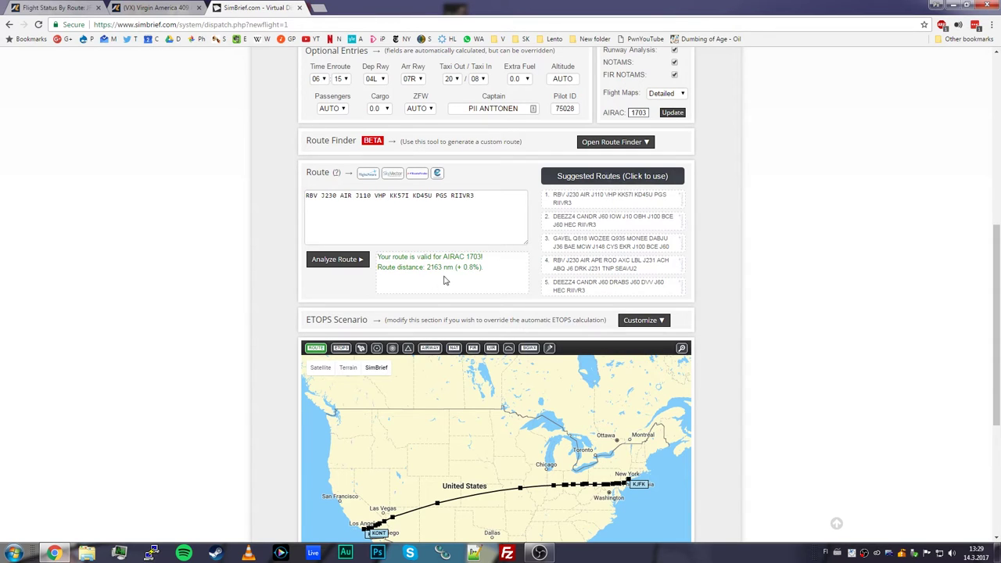
# Choose the suggested route DEEZZ4 CANDR J60 IOW J10 OBH J100 BCE J60 HEC RIIVR3 and generate the flight plan.
pyautogui.click(628, 223)
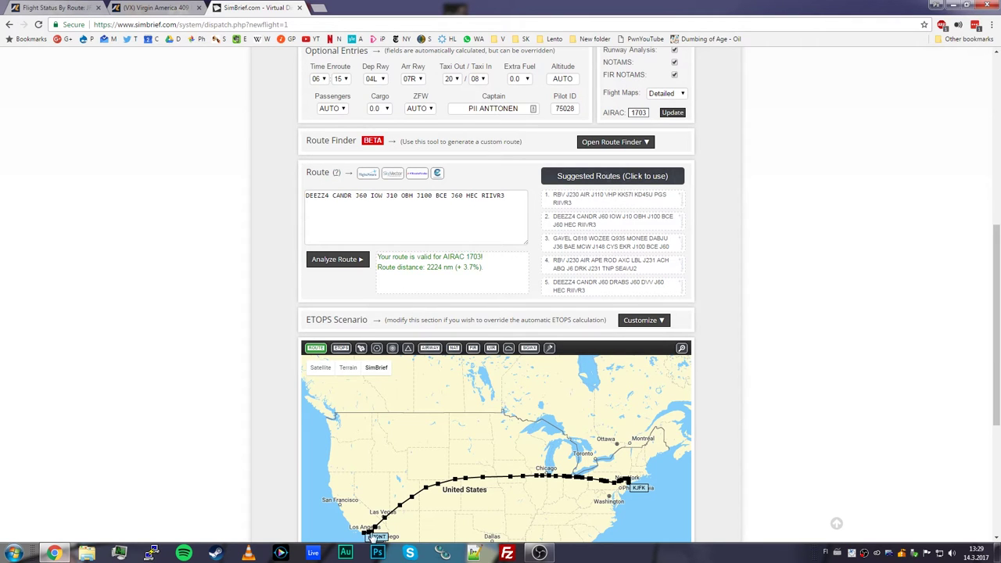
pyautogui.scroll(2, 927, 289)
pyautogui.scroll(-5, 927, 289)
pyautogui.scroll(6, 897, 306)
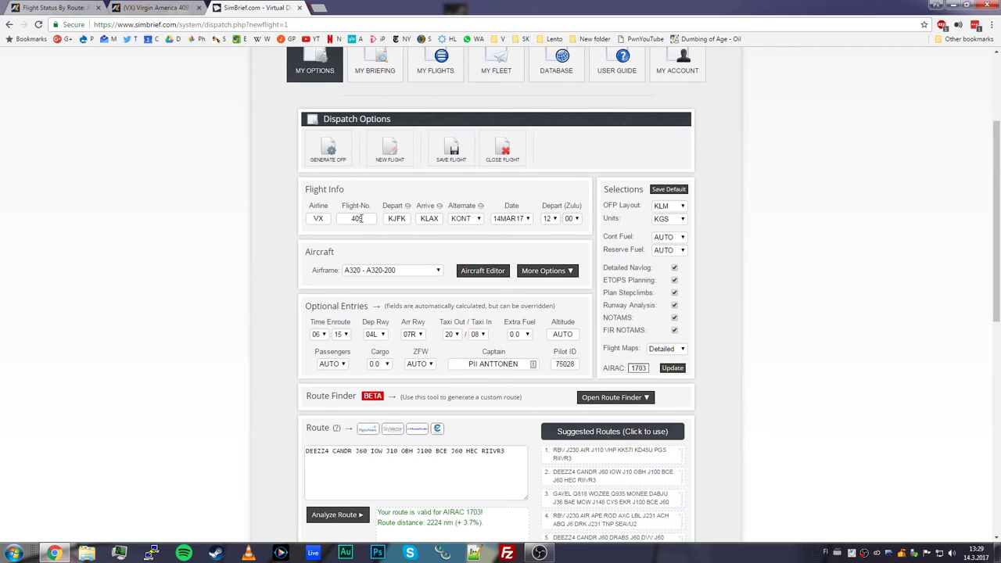
pyautogui.click(334, 149)
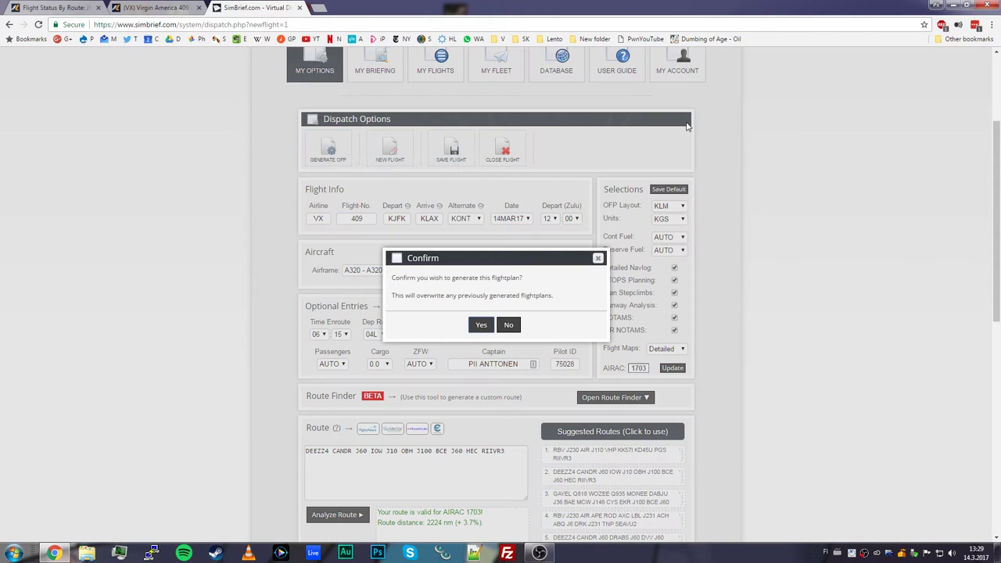
pyautogui.click(482, 326)
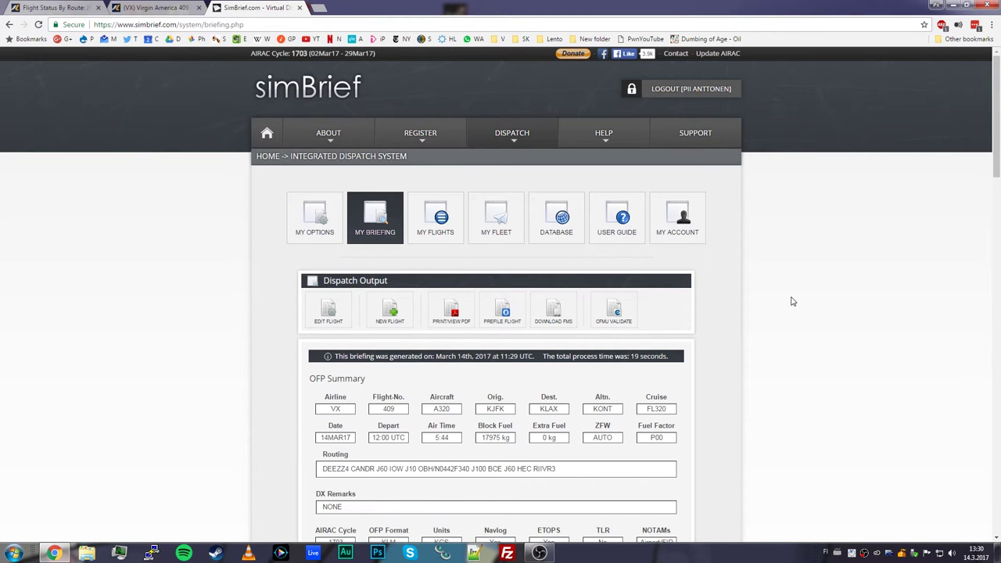
# Examine the generated briefing's OFP summary and the passenger, weight and estimated zero-fuel figures in the paperwork preview.
pyautogui.scroll(-2, 792, 301)
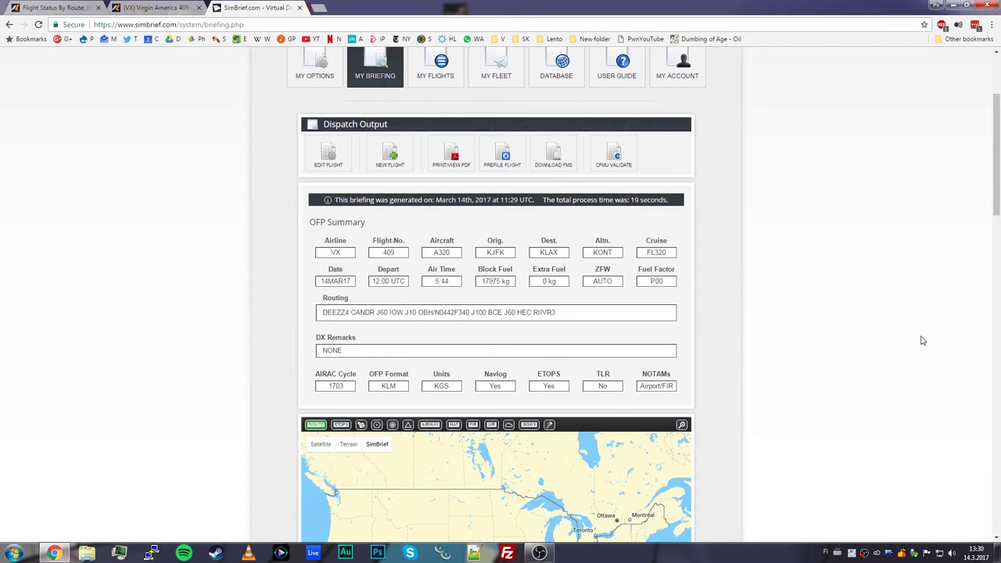
pyautogui.scroll(-6, 899, 360)
pyautogui.scroll(-3, 907, 365)
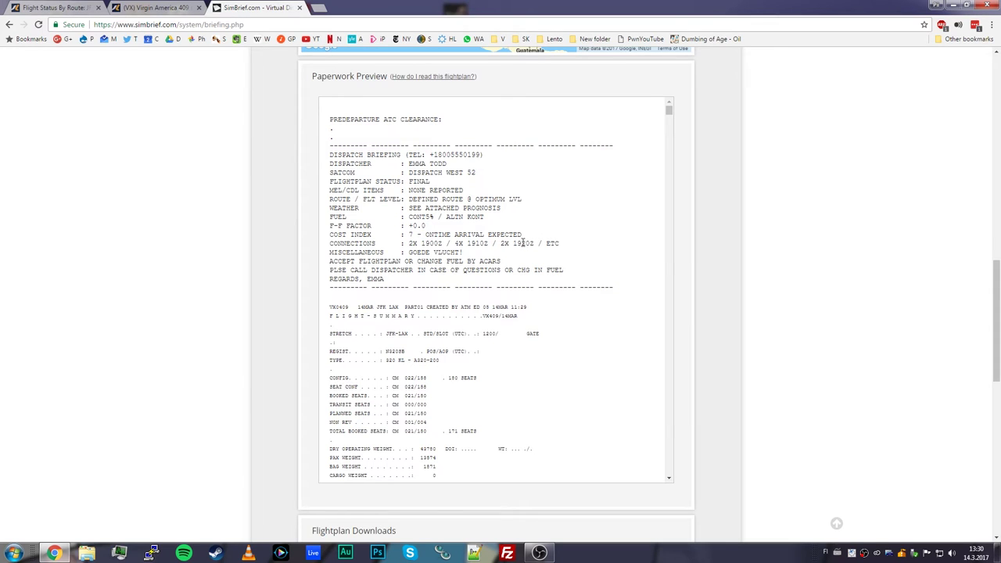
pyautogui.scroll(-3, 523, 244)
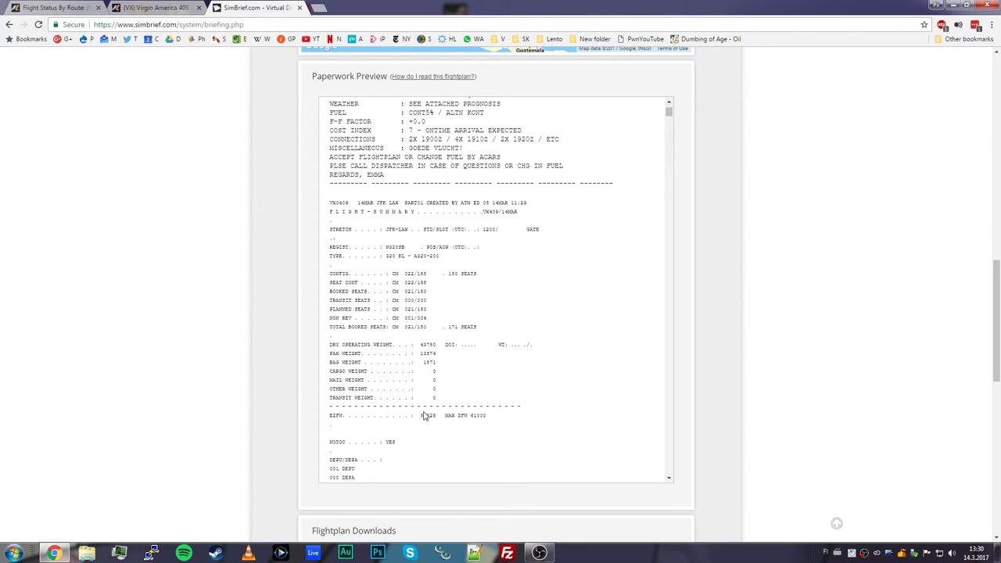
pyautogui.moveTo(421, 415); pyautogui.dragTo(432, 412)
pyautogui.scroll(-3, 571, 296)
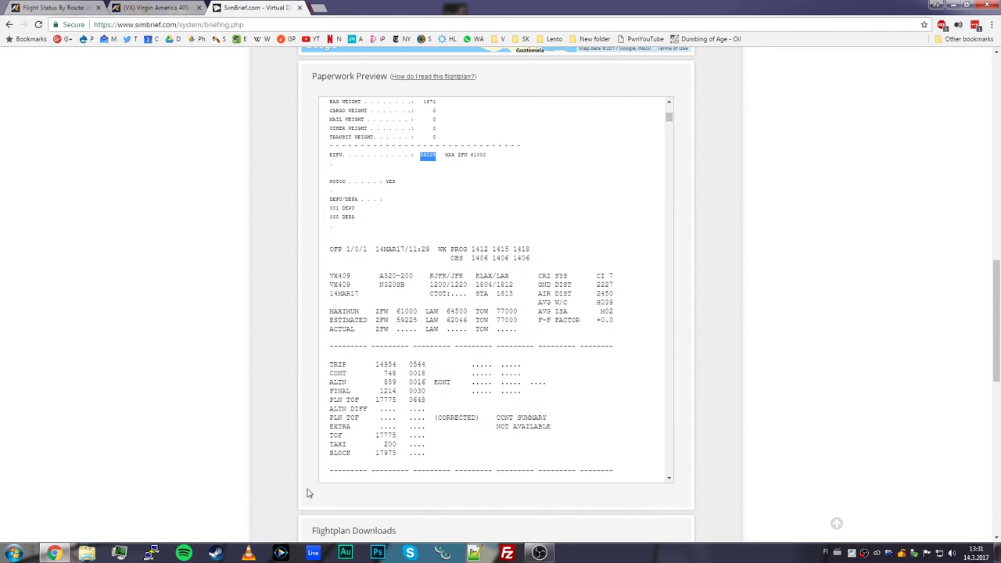
# Examine the flight plan's fuel breakdown, covering trip, contingency, alternate, final reserve and block fuel.
pyautogui.moveTo(375, 453); pyautogui.dragTo(395, 447)
pyautogui.moveTo(375, 364); pyautogui.dragTo(397, 390)
pyautogui.click(390, 393)
pyautogui.click(394, 362)
pyautogui.scroll(-2, 396, 356)
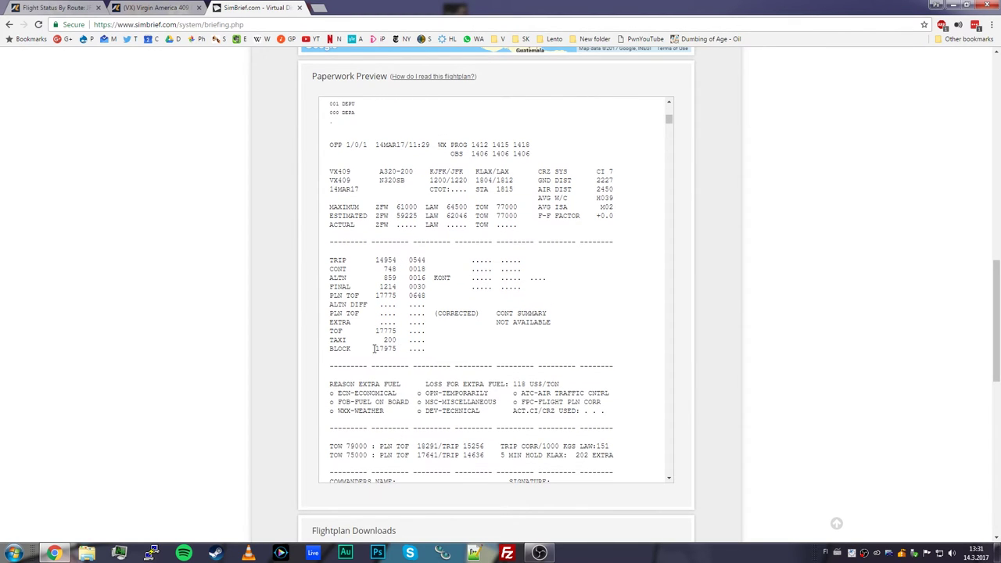
pyautogui.moveTo(376, 350); pyautogui.dragTo(399, 348)
pyautogui.scroll(-2, 554, 351)
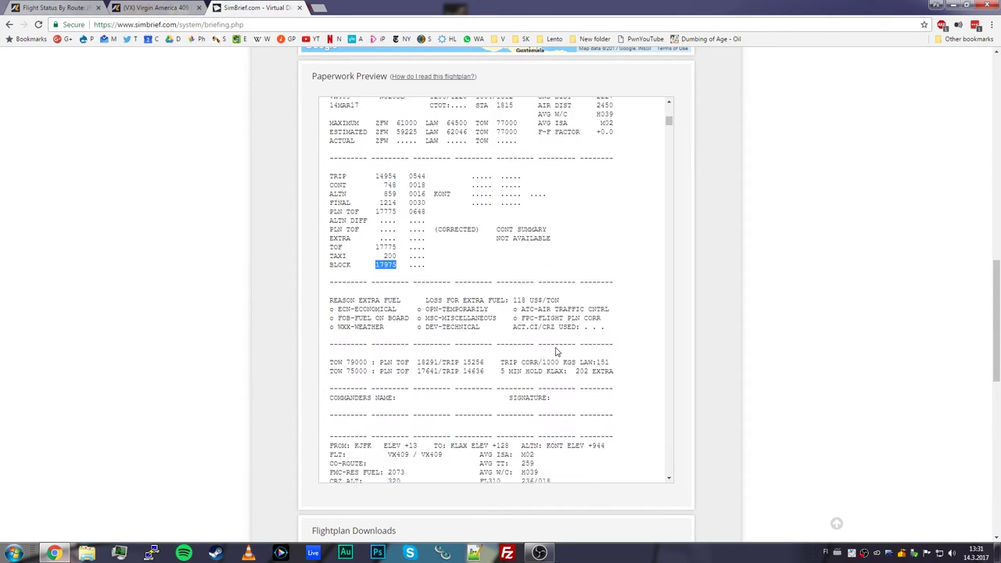
# Examine the flight plan's FMC data and defined route, including departure runway, SID, airways, STAR and arrival runway.
pyautogui.scroll(-3, 560, 345)
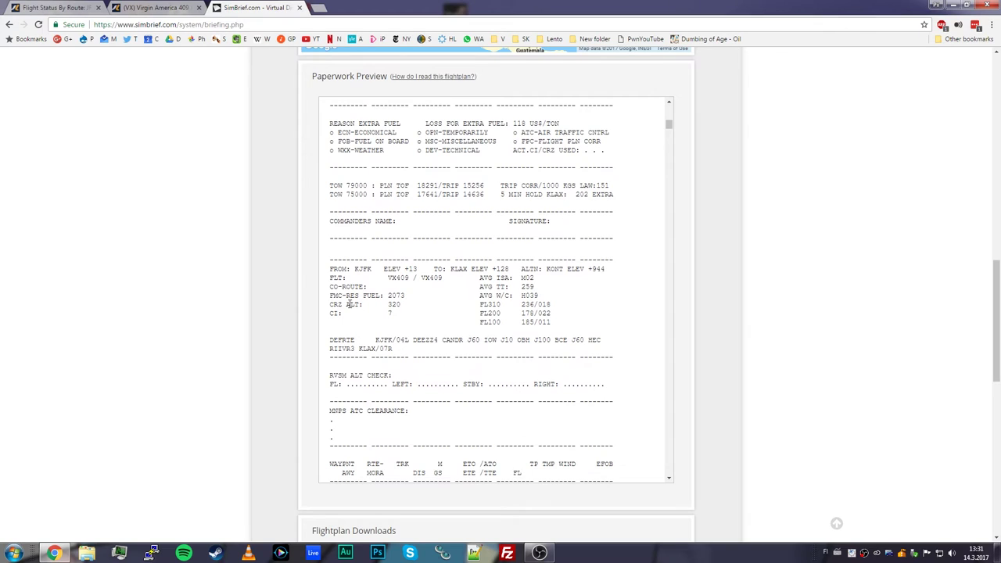
pyautogui.moveTo(330, 257); pyautogui.dragTo(625, 358)
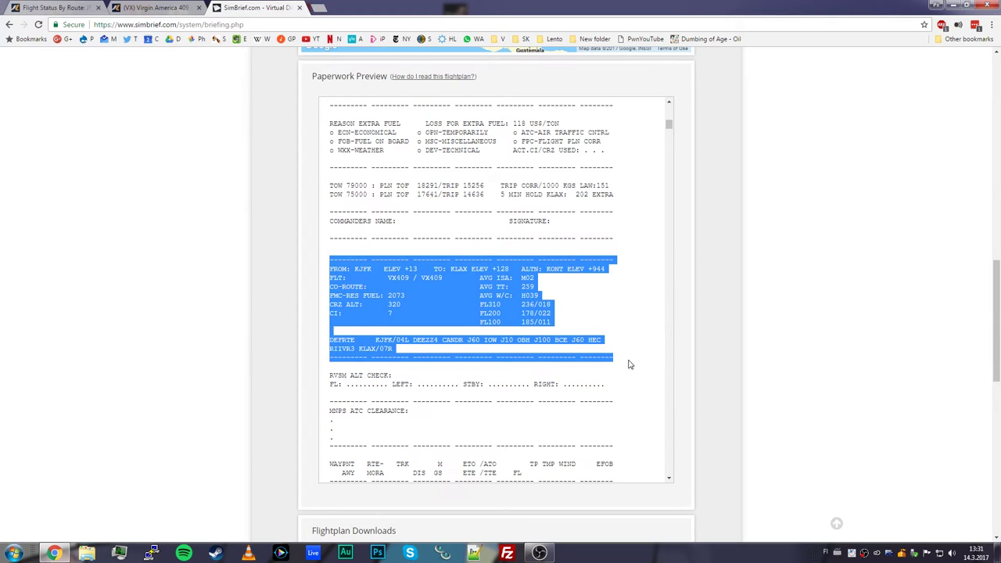
pyautogui.click(631, 365)
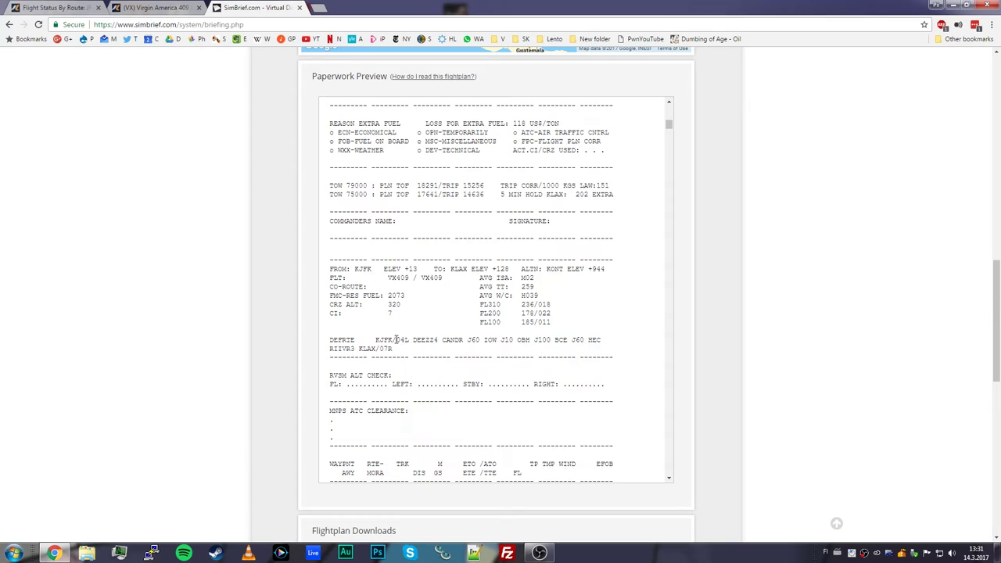
pyautogui.moveTo(395, 340); pyautogui.dragTo(439, 336)
pyautogui.moveTo(440, 339); pyautogui.dragTo(601, 339)
pyautogui.click(442, 340)
pyautogui.moveTo(329, 349); pyautogui.dragTo(355, 350)
pyautogui.moveTo(359, 349); pyautogui.dragTo(393, 349)
pyautogui.click(392, 348)
# Launch Navigraph Charts 5 from the installed programs.
pyautogui.click(14, 553)
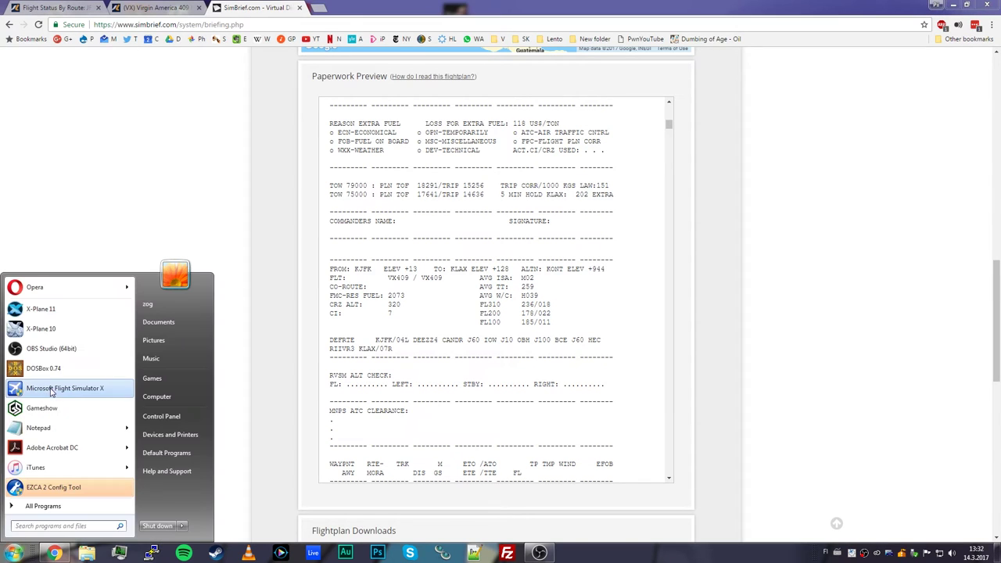
pyautogui.click(40, 505)
pyautogui.scroll(-5, 69, 375)
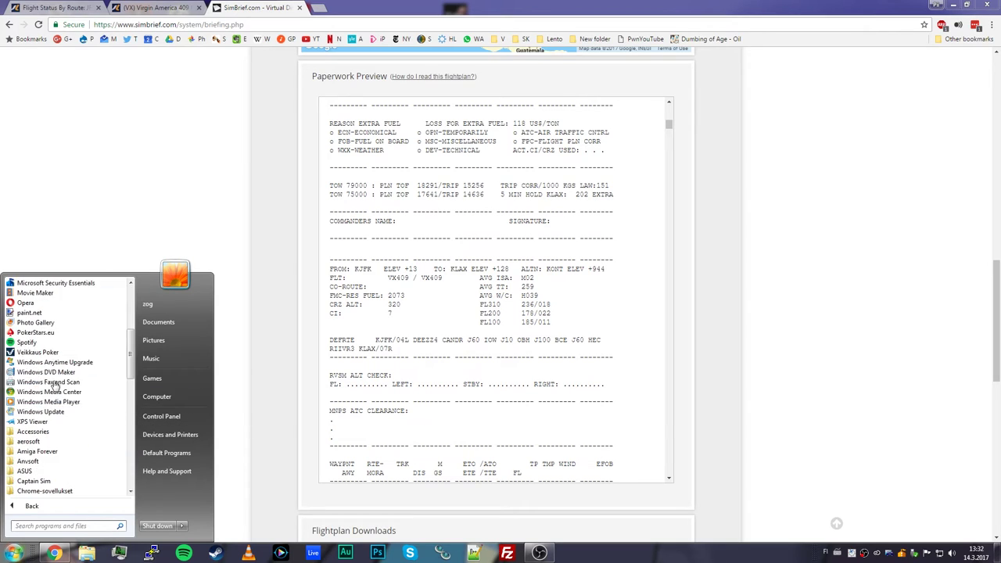
pyautogui.scroll(-6, 70, 383)
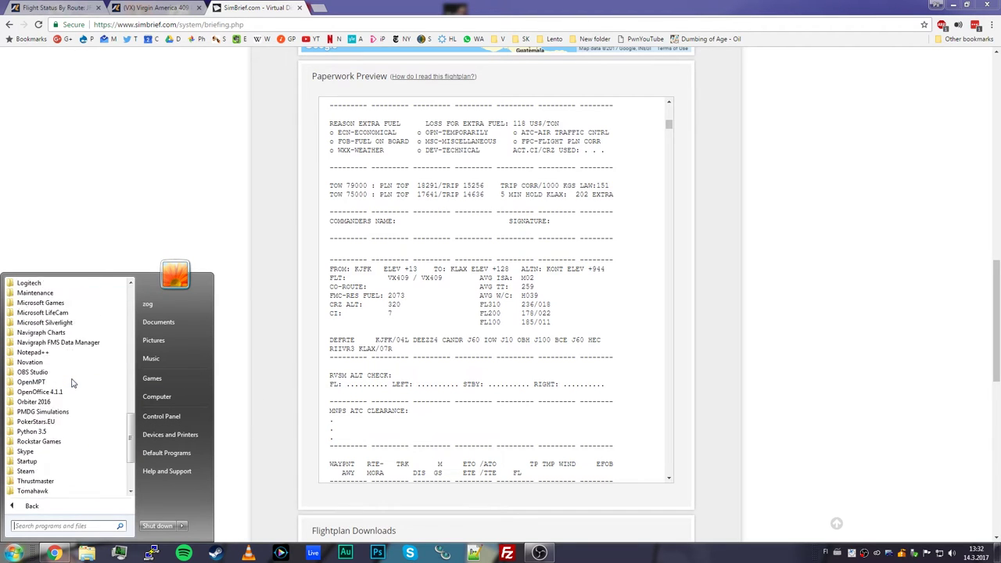
pyautogui.click(41, 392)
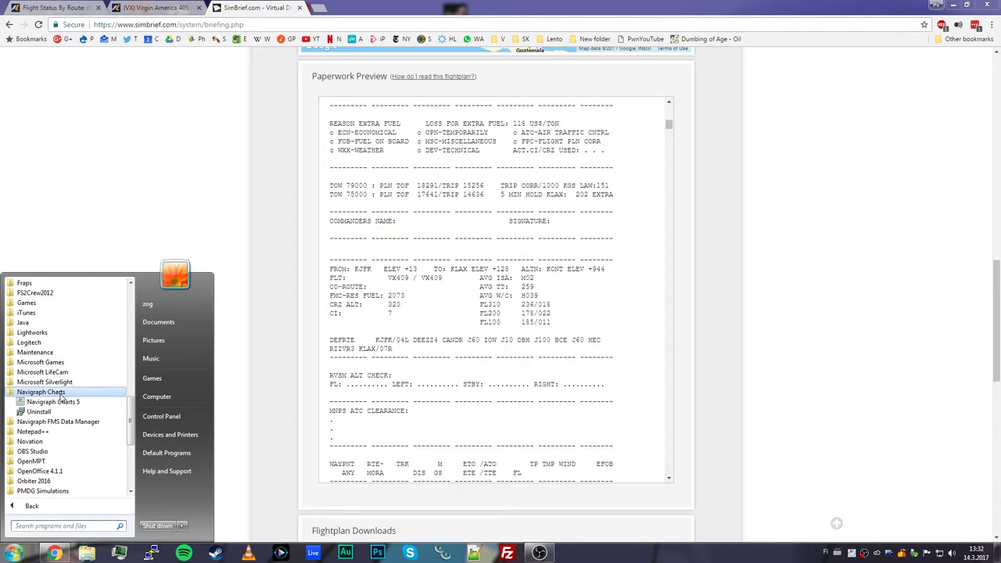
pyautogui.click(61, 403)
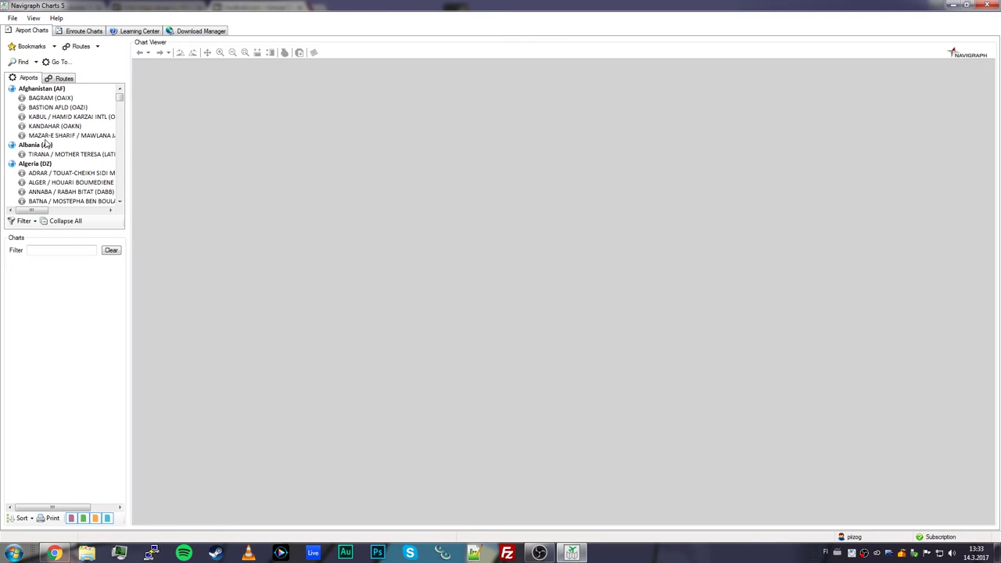
# Go to airport KJFK and download the charts for New York John F Kennedy Intl.
pyautogui.click(58, 62)
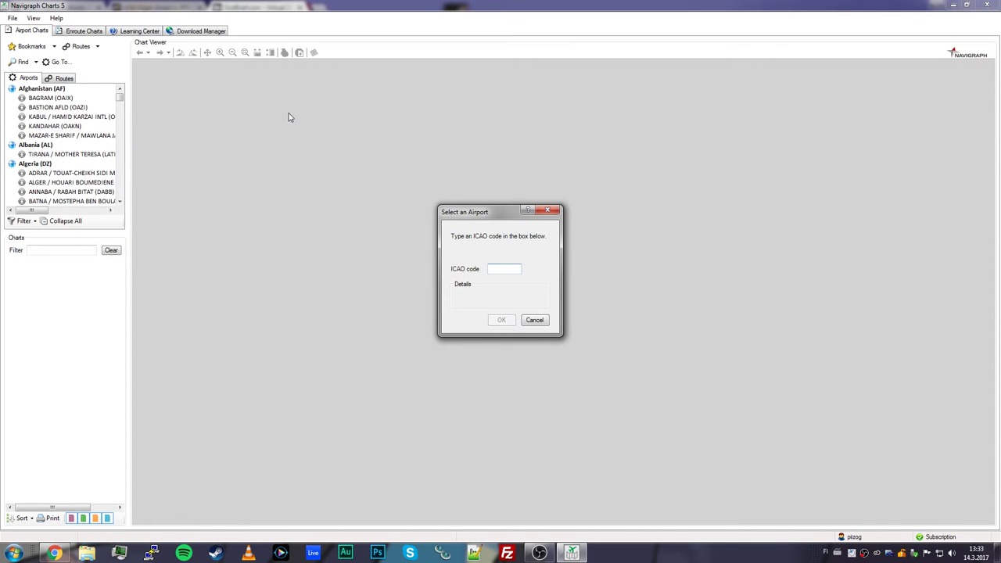
pyautogui.write('KJFK')
pyautogui.press('Return')
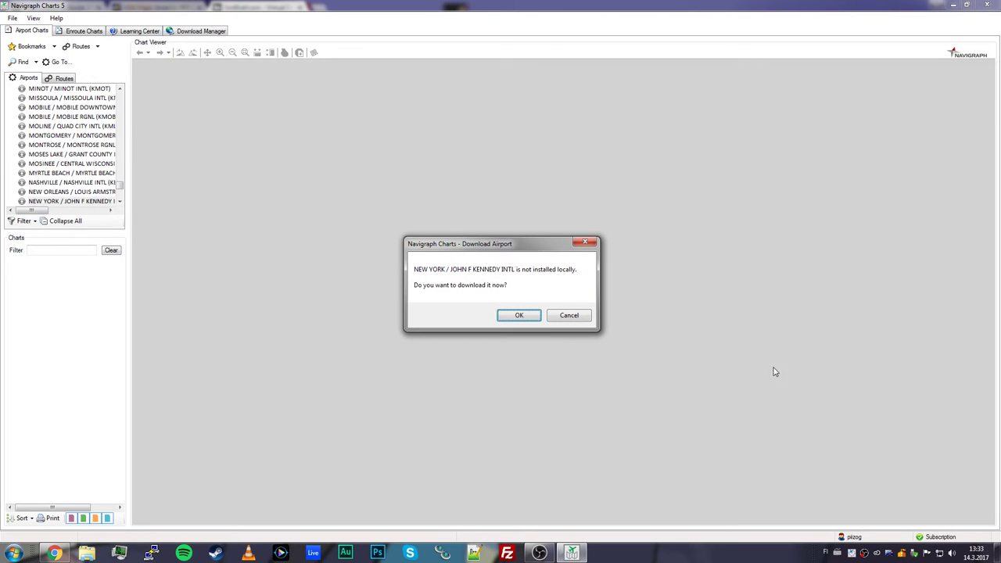
pyautogui.click(512, 315)
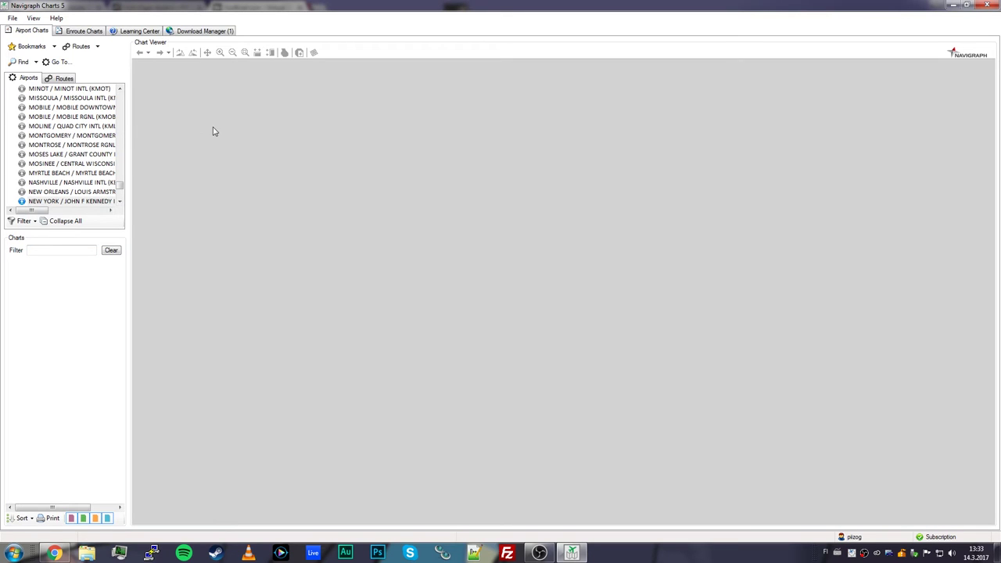
# Go to airport KLAX and download the charts for Los Angeles Intl.
pyautogui.click(59, 62)
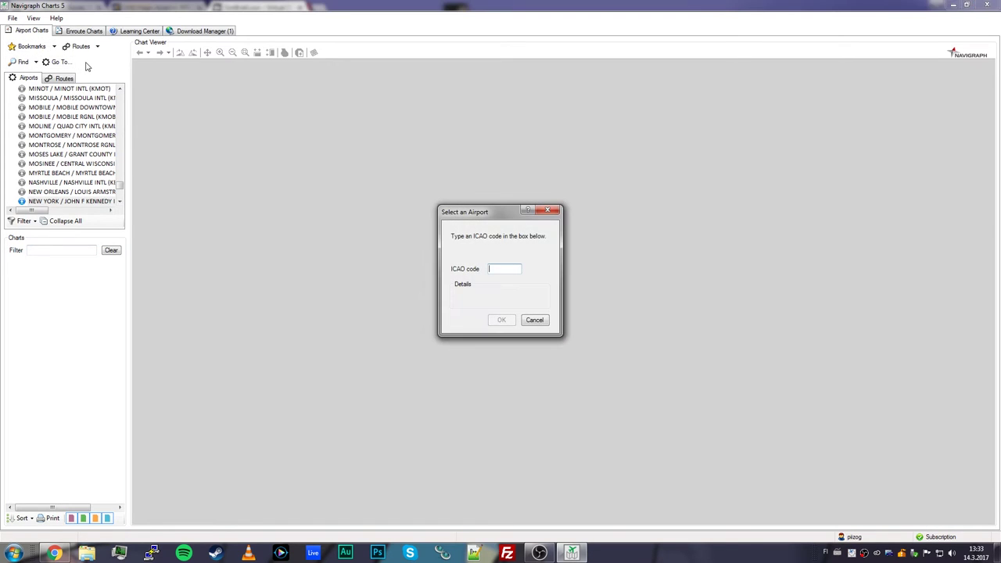
pyautogui.write('KLAX')
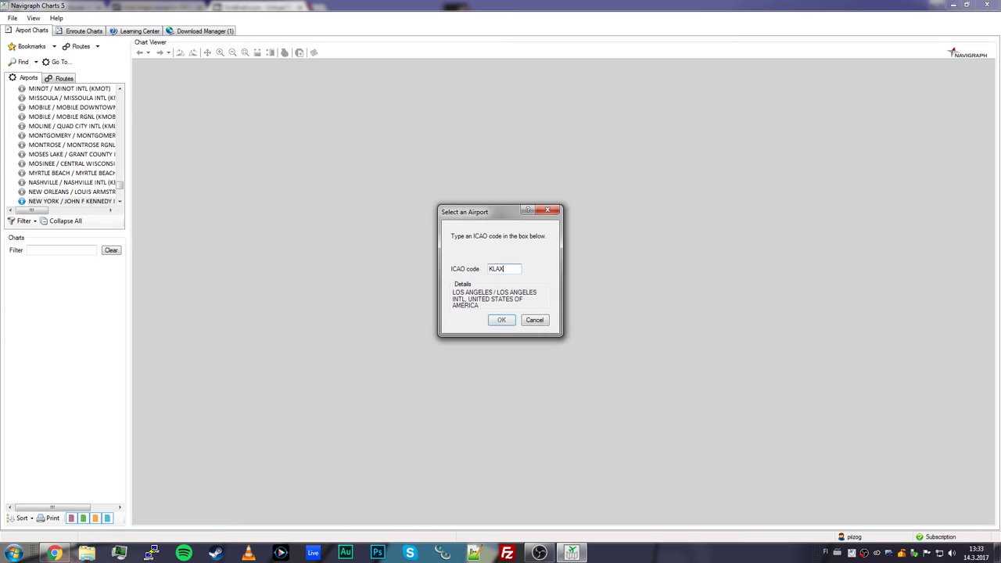
pyautogui.press('Return')
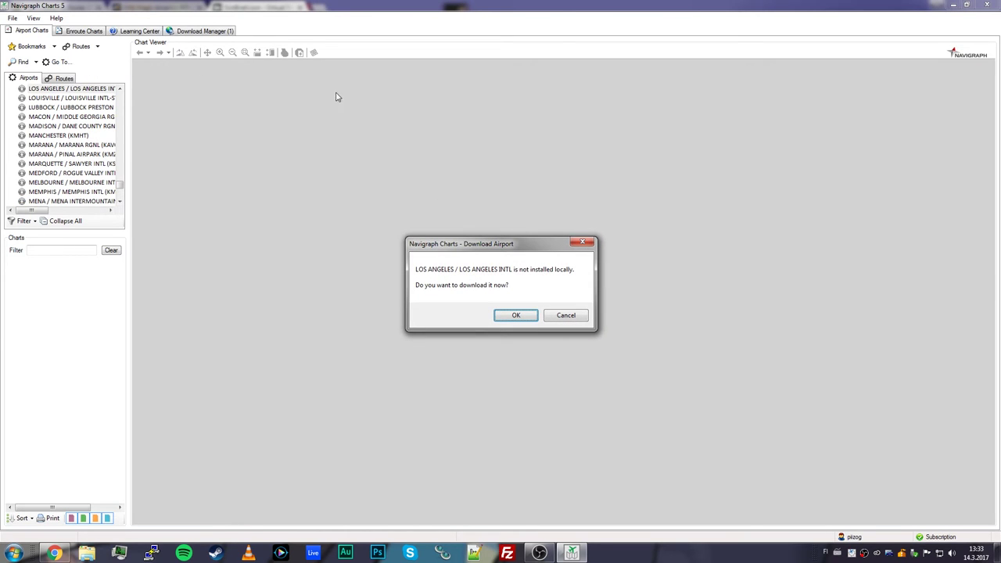
pyautogui.click(516, 315)
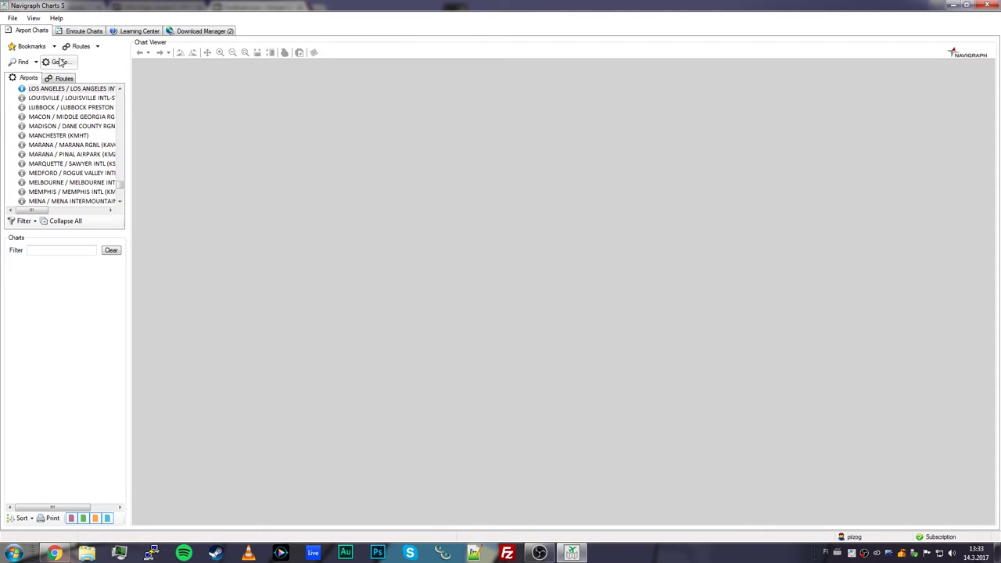
# Check the download status of the New York and Los Angeles charts, and return to the airport charts.
pyautogui.click(205, 31)
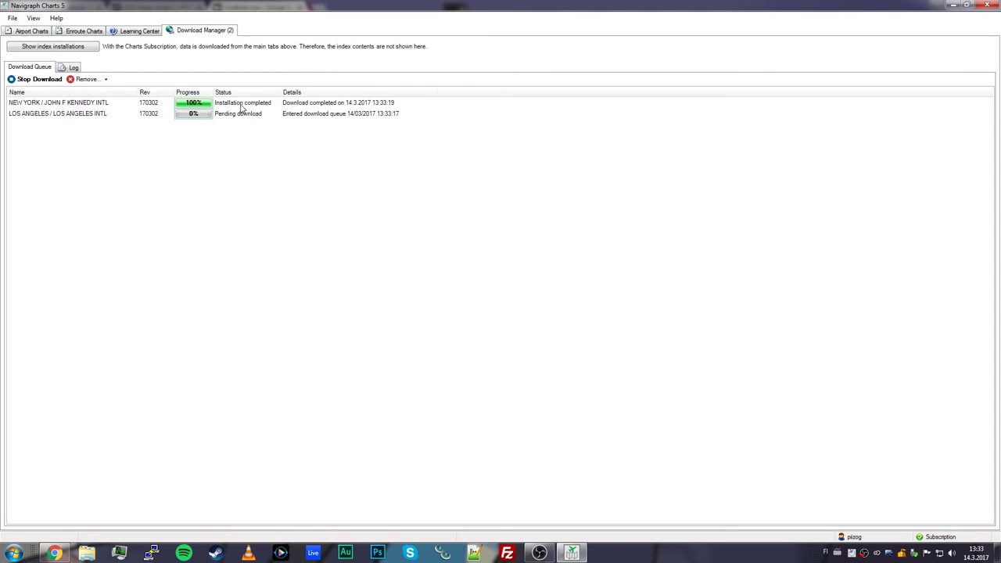
pyautogui.click(30, 31)
# Go to airport KJFK and open its 3-20 AGC ground chart.
pyautogui.click(59, 62)
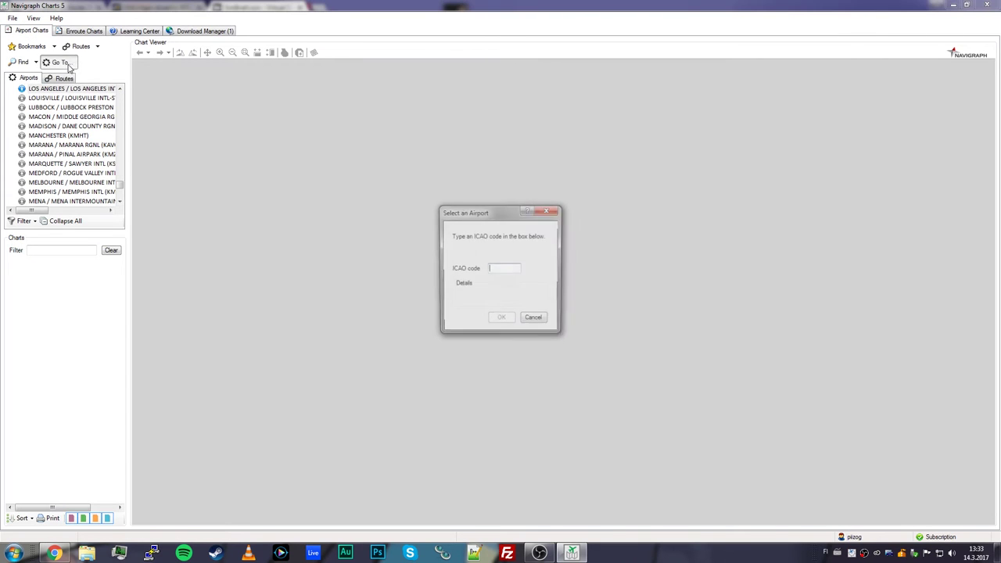
pyautogui.write('KJFK')
pyautogui.press('Return')
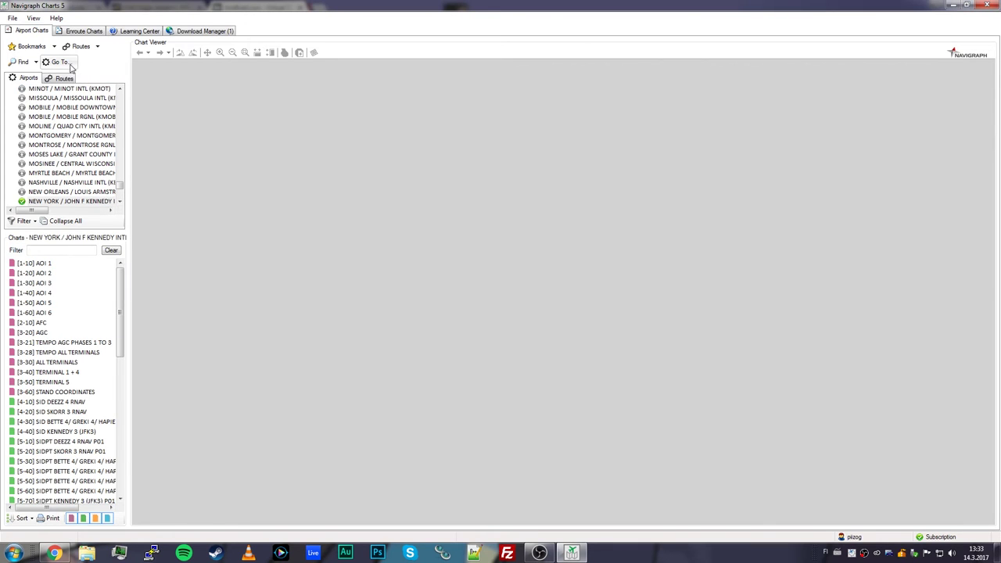
pyautogui.click(44, 334)
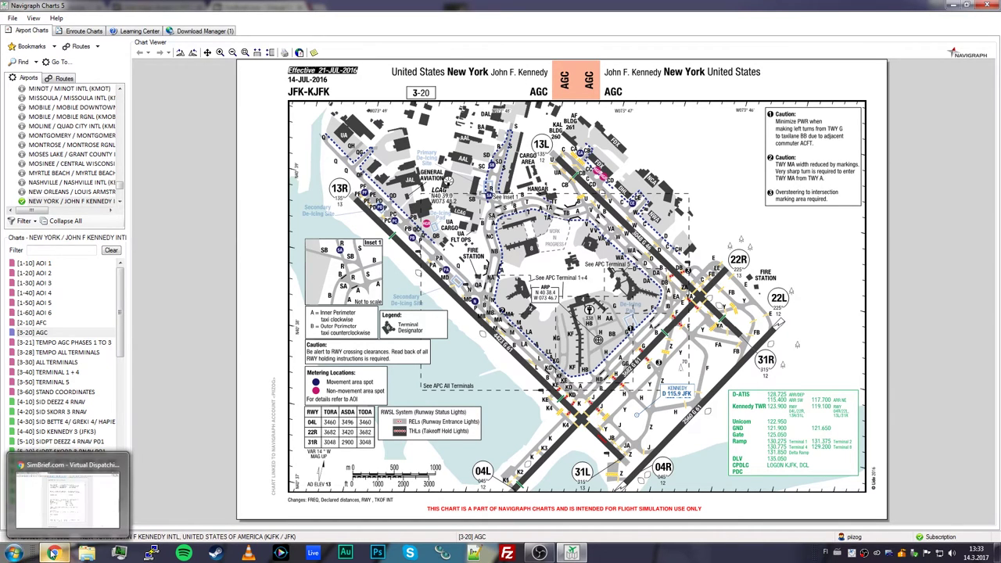
# Switch to the SimBrief flight plan in Chrome and highlight the departure procedure DEEZZ4 in the route.
pyautogui.click(53, 554)
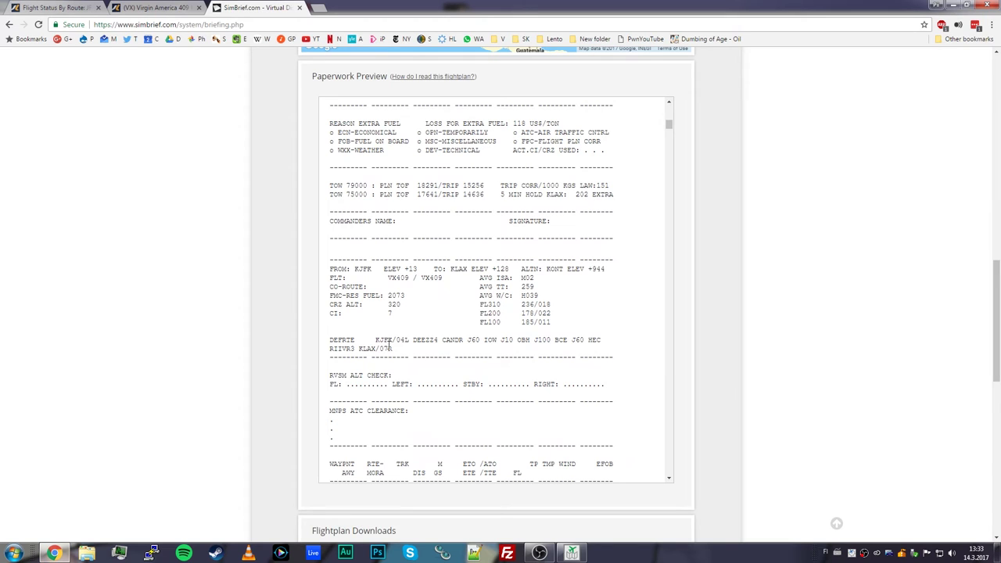
pyautogui.click(572, 553)
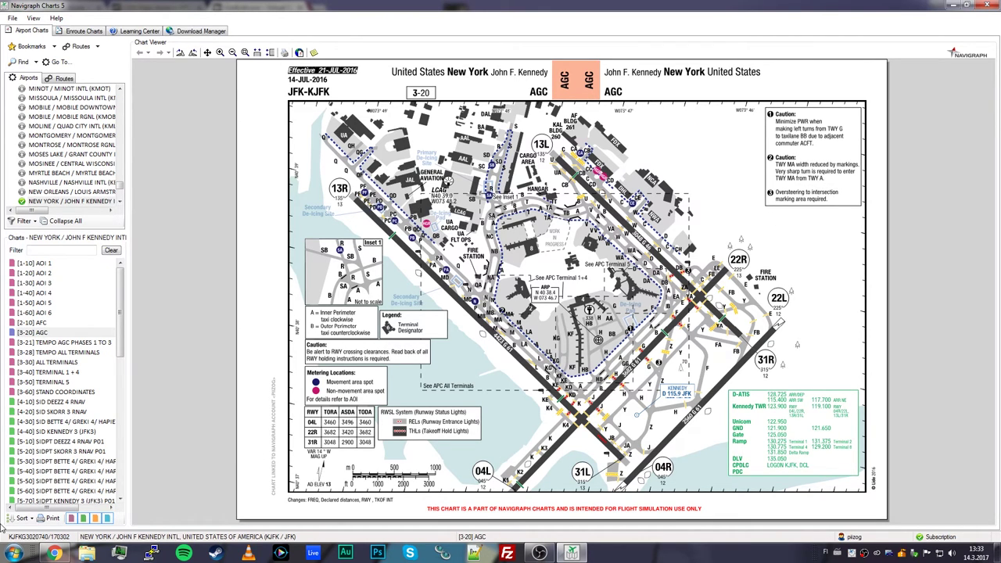
pyautogui.moveTo(50, 553)
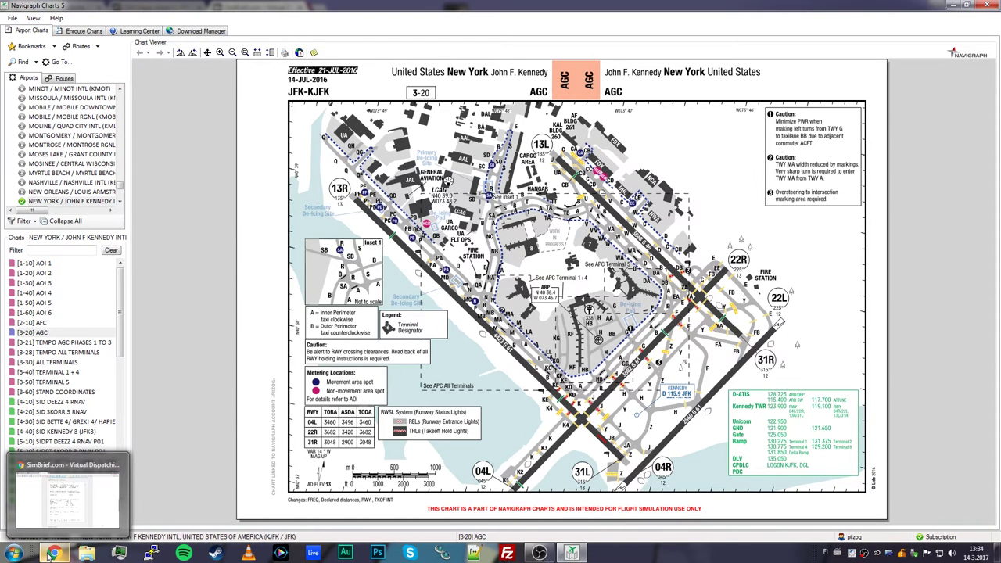
pyautogui.click(51, 554)
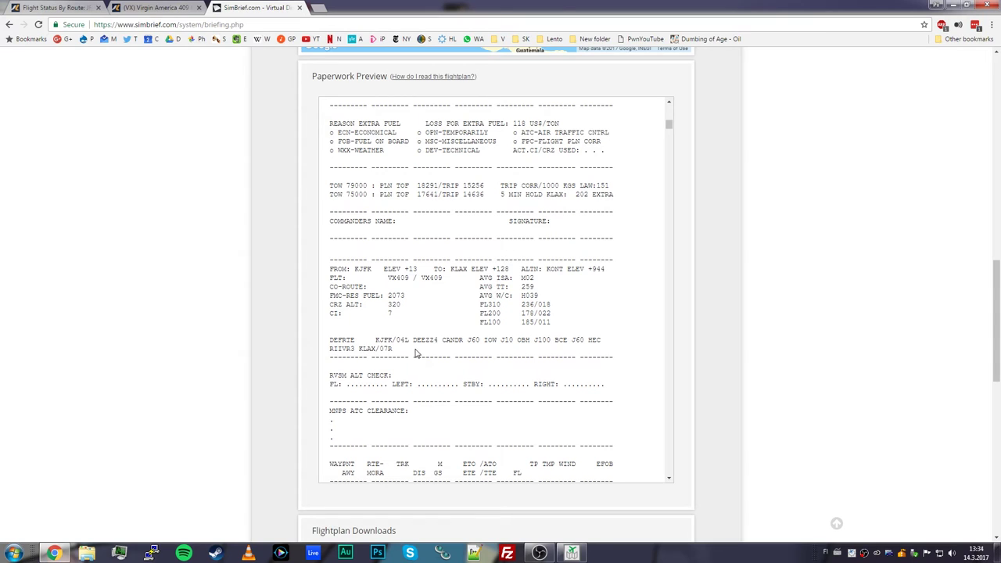
pyautogui.moveTo(410, 339)
pyautogui.mouseDown()
pyautogui.moveTo(426, 340)
pyautogui.moveTo(329, 340)
pyautogui.moveTo(413, 339)
pyautogui.mouseUp()
pyautogui.click(439, 339)
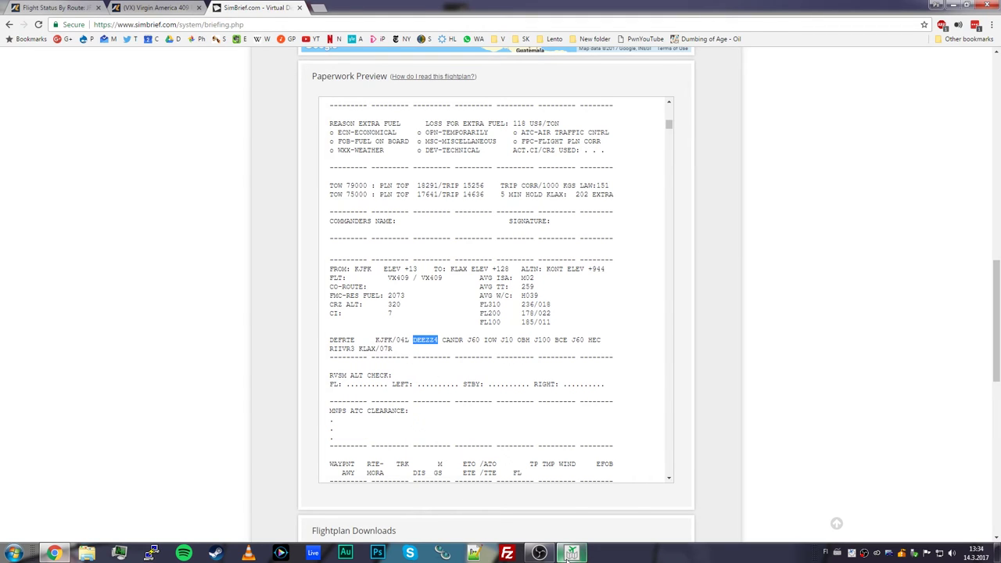
# Switch back to Navigraph Charts and open Kennedy's 4-10 SID DEEZZ 4 RNAV chart.
pyautogui.click(476, 551)
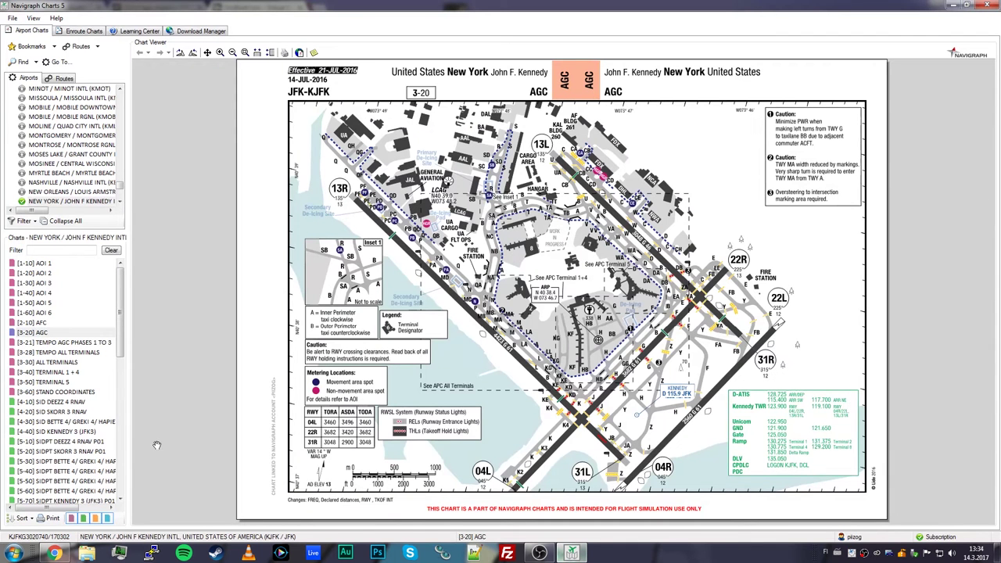
pyautogui.click(43, 442)
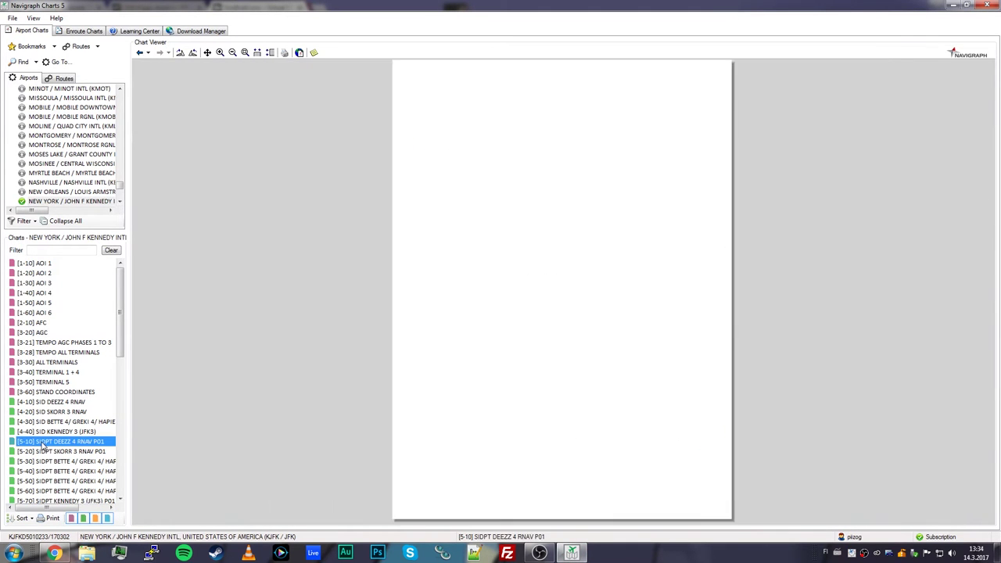
pyautogui.click(55, 402)
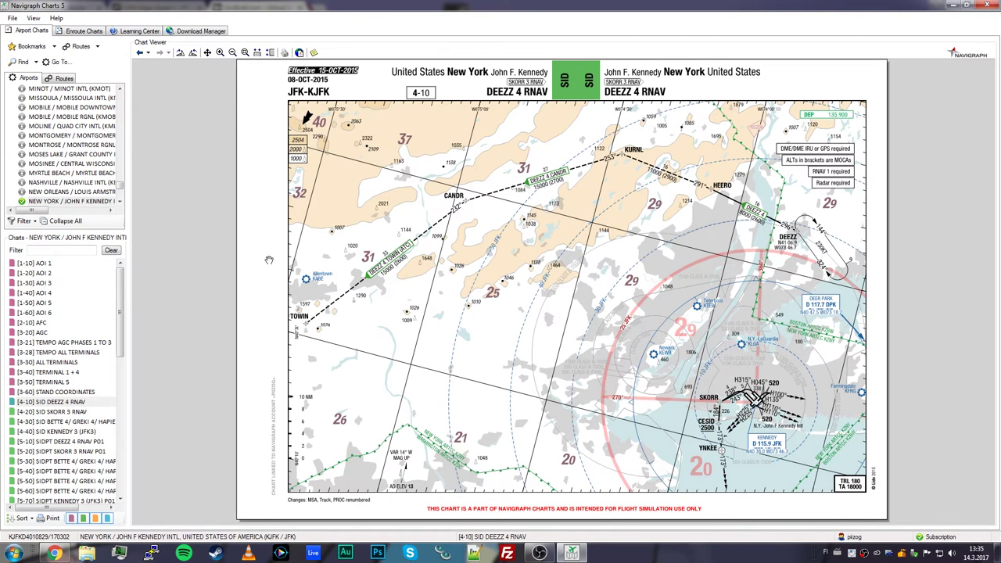
# Highlight the arrival procedure RIIVR3 in the SimBrief route in Chrome, and return to Navigraph Charts.
pyautogui.moveTo(554, 553)
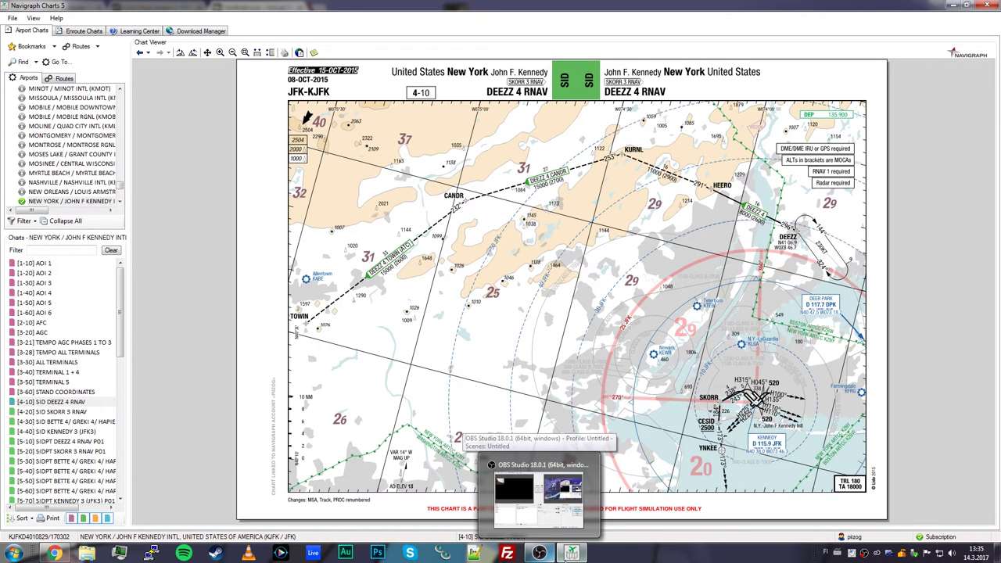
pyautogui.moveTo(566, 556)
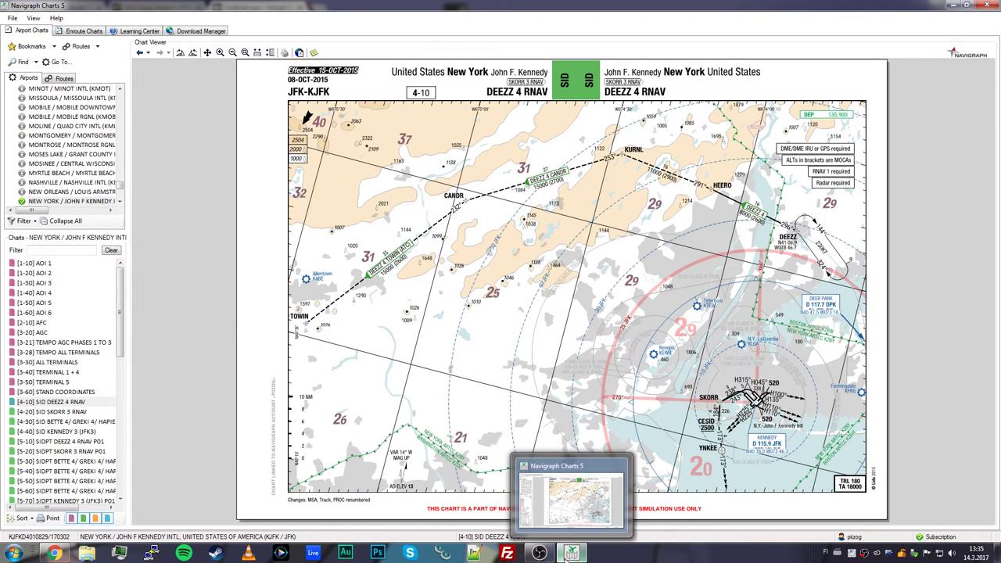
pyautogui.click(53, 554)
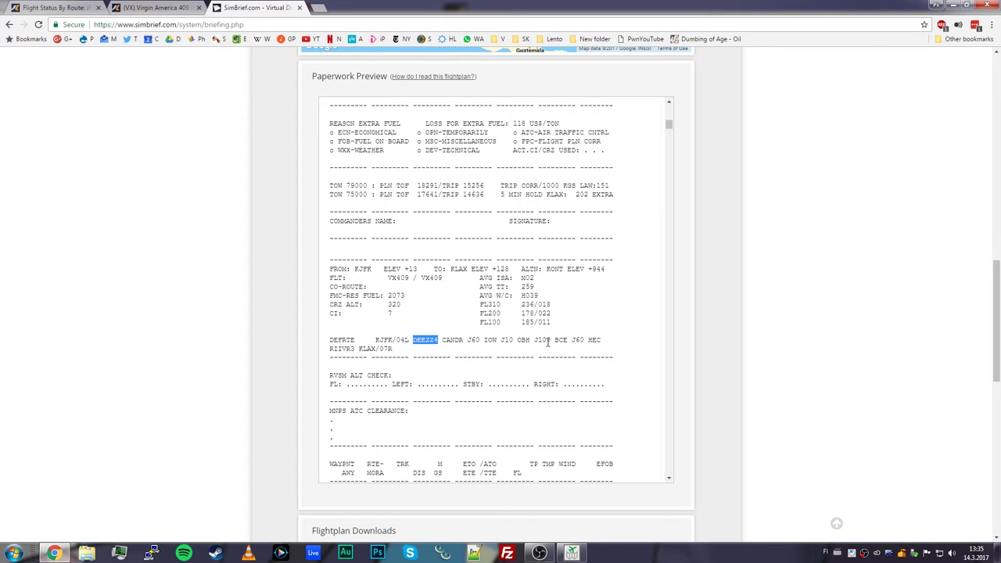
pyautogui.moveTo(354, 349); pyautogui.dragTo(327, 352)
pyautogui.click(53, 554)
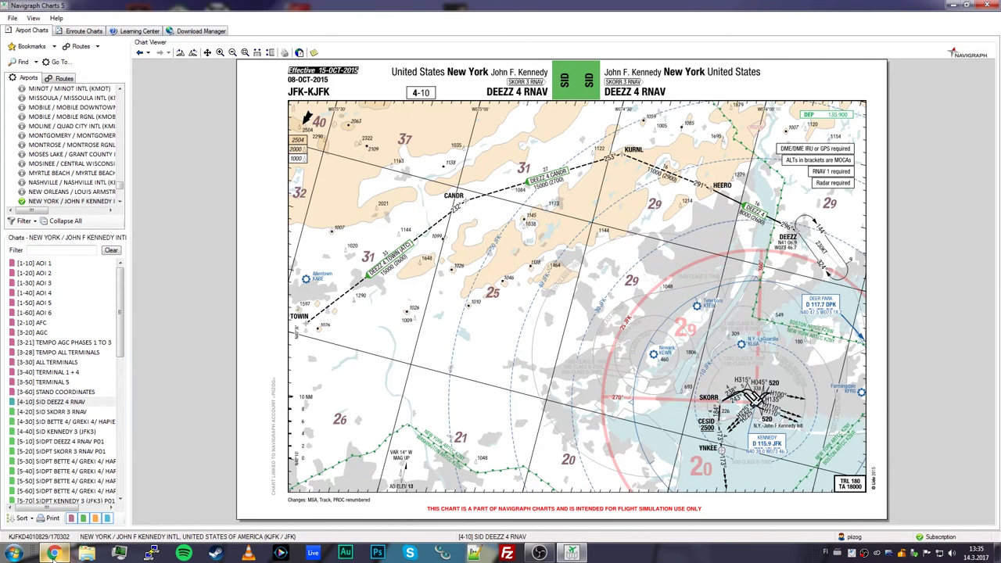
# Go to airport KLAX, open the 6-160 STAR RIIVR 3 chart, and compare it with the SimBrief route in Chrome.
pyautogui.click(59, 62)
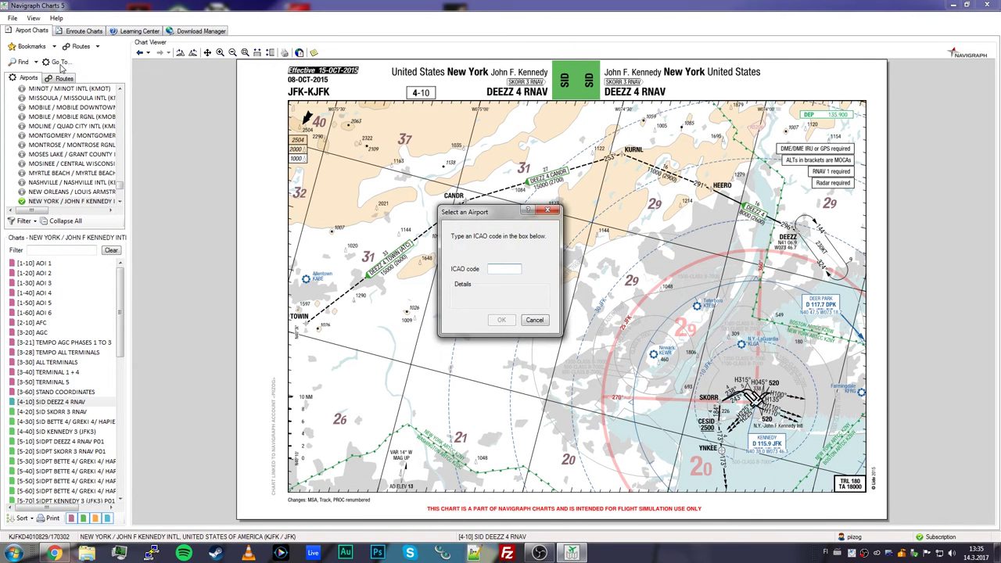
pyautogui.write('KLAX')
pyautogui.press('Return')
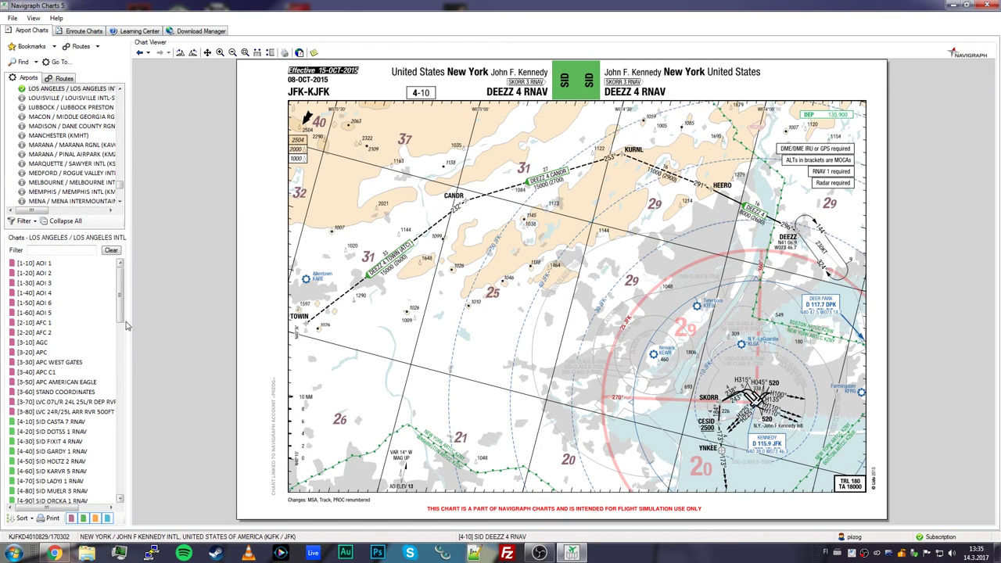
pyautogui.moveTo(115, 311); pyautogui.dragTo(120, 429)
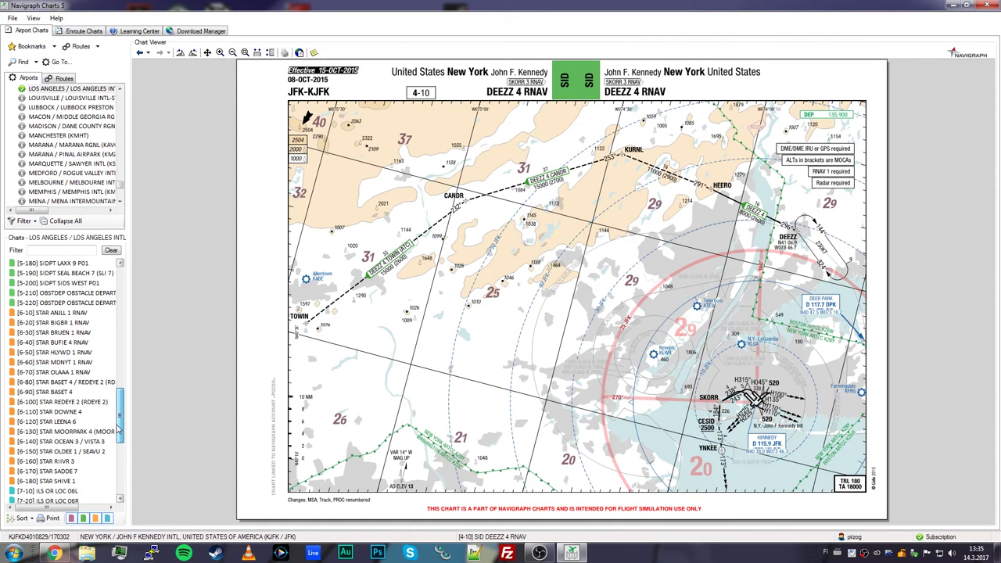
pyautogui.click(55, 463)
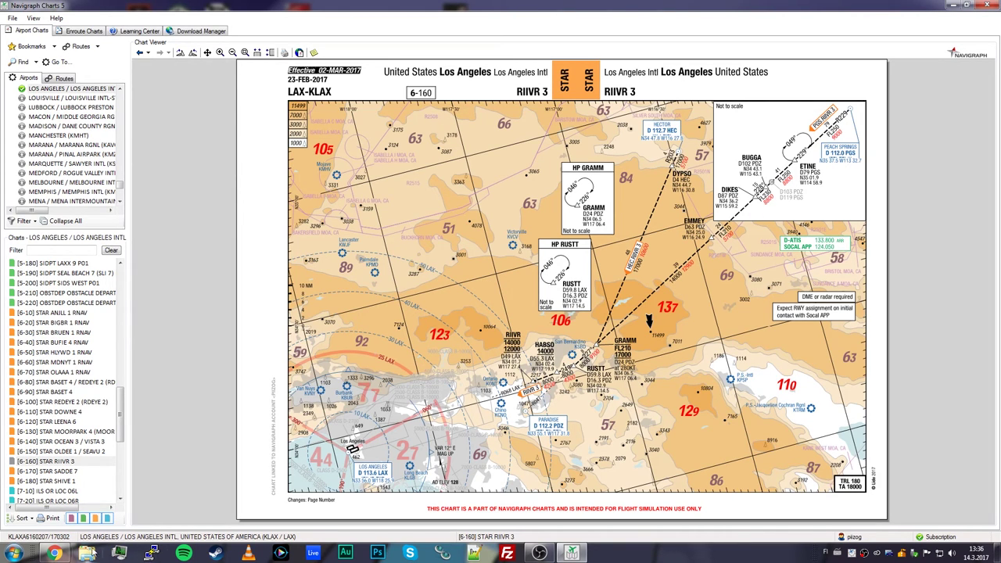
pyautogui.click(53, 553)
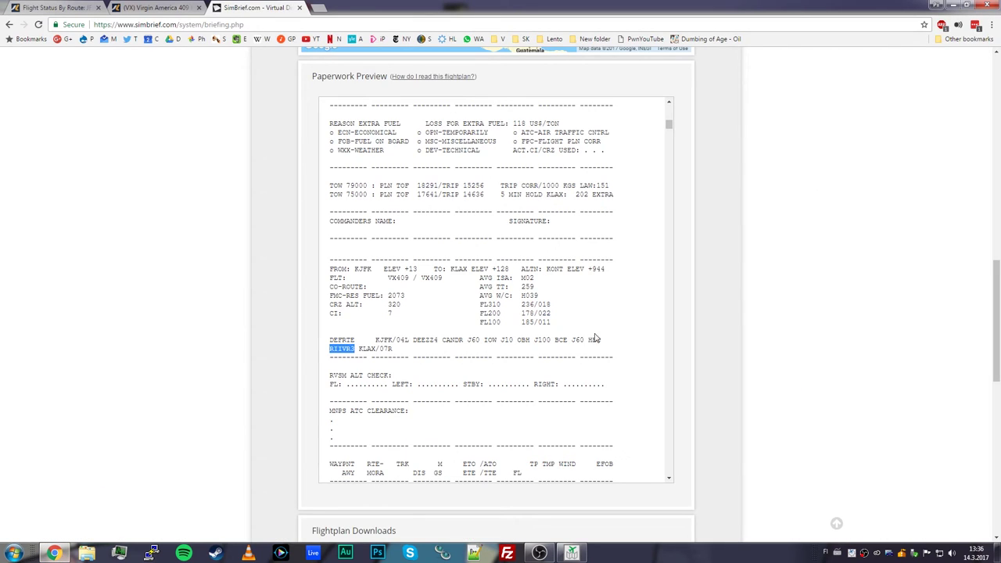
pyautogui.click(572, 553)
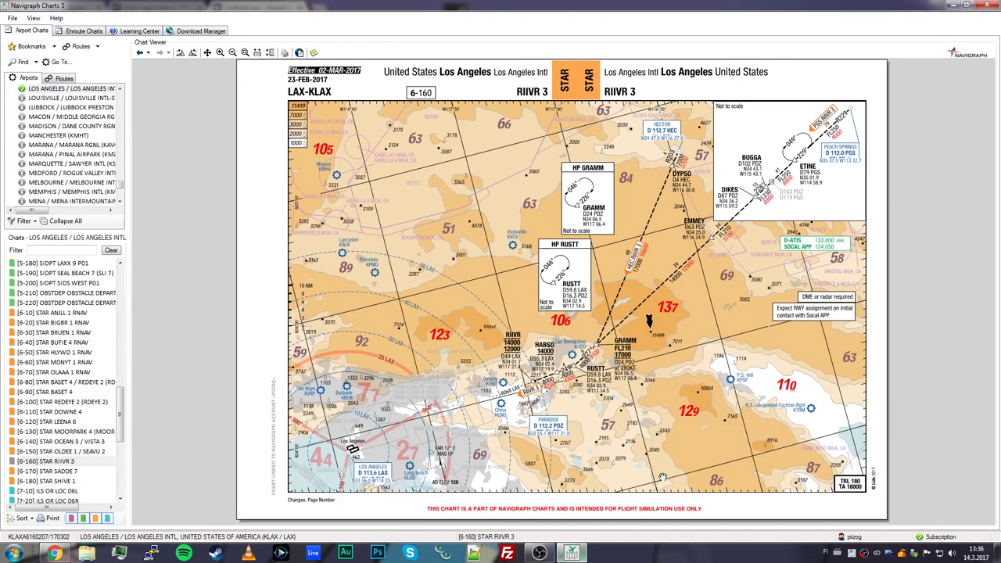
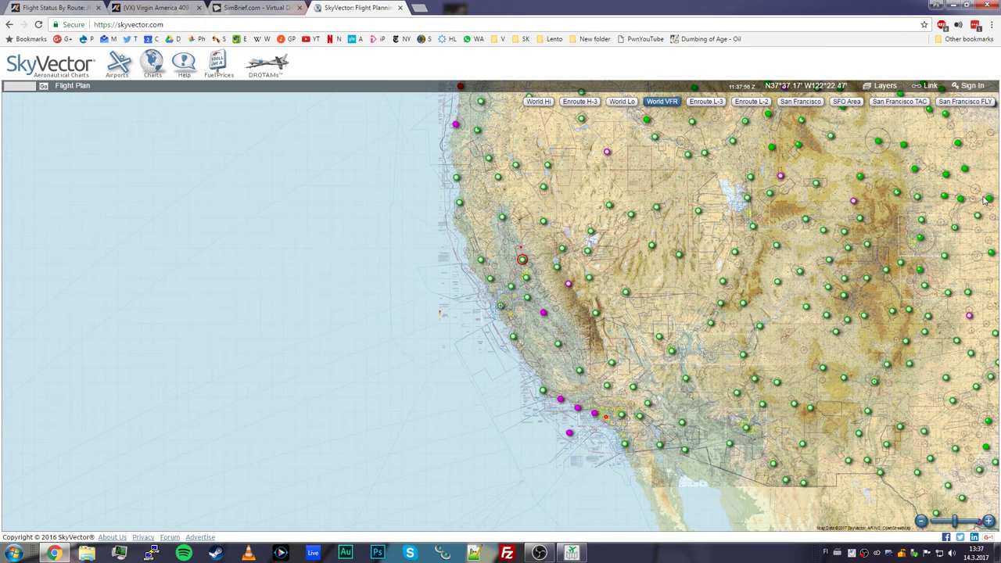
# Search SkyVector for kjfk and open the airport information page for John F Kennedy Intl.
pyautogui.moveTo(296, 61)
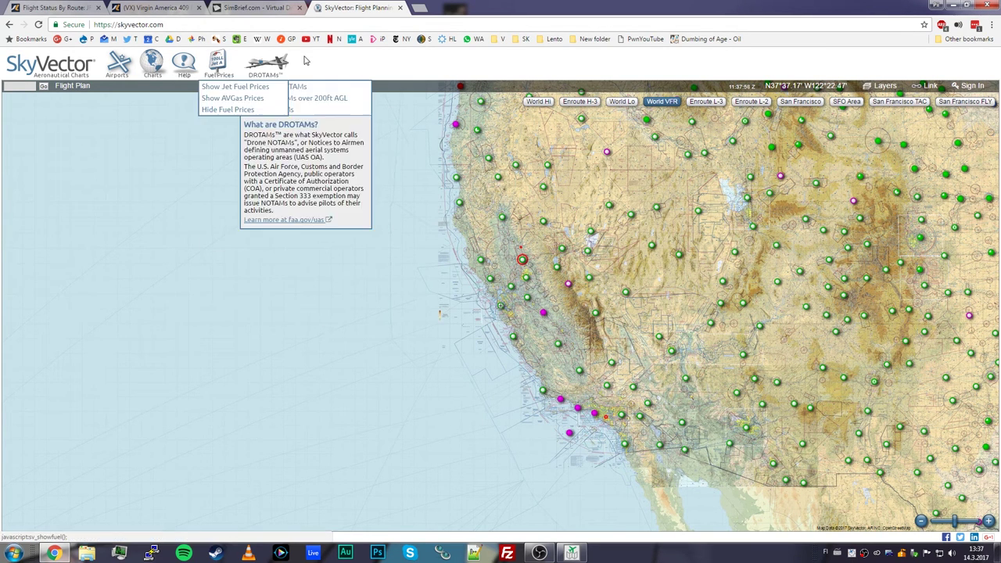
pyautogui.moveTo(154, 68)
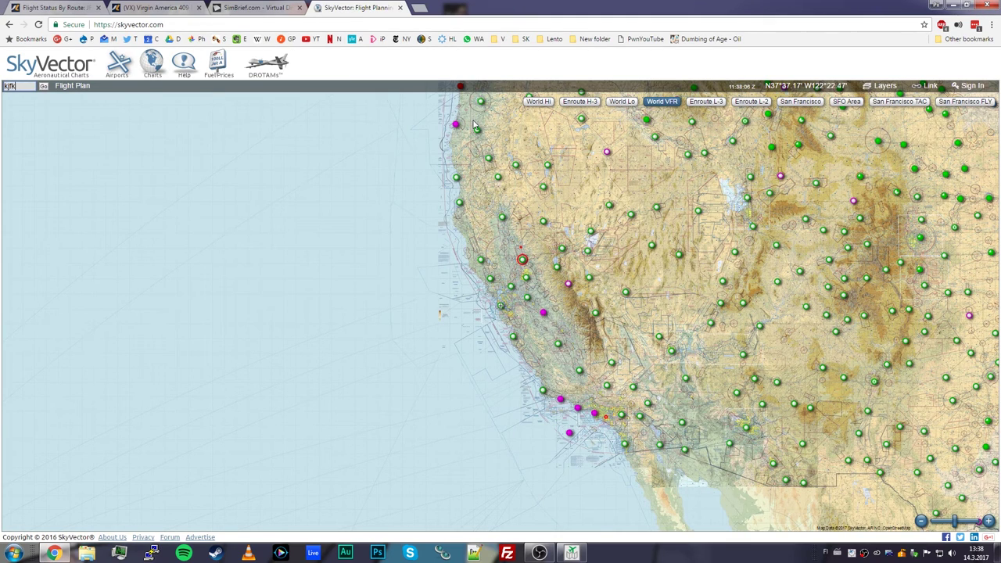
pyautogui.press('Return')
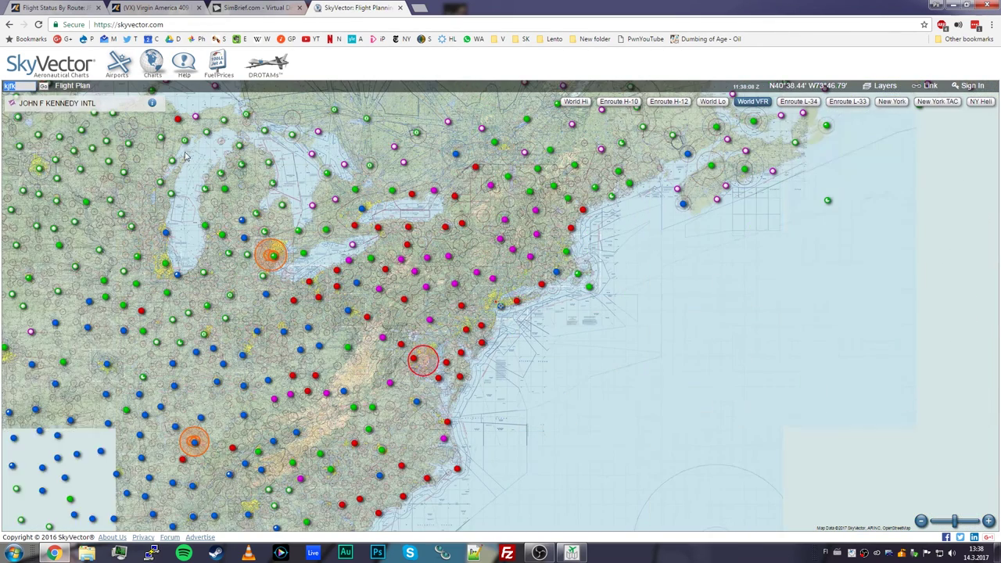
pyautogui.click(154, 107)
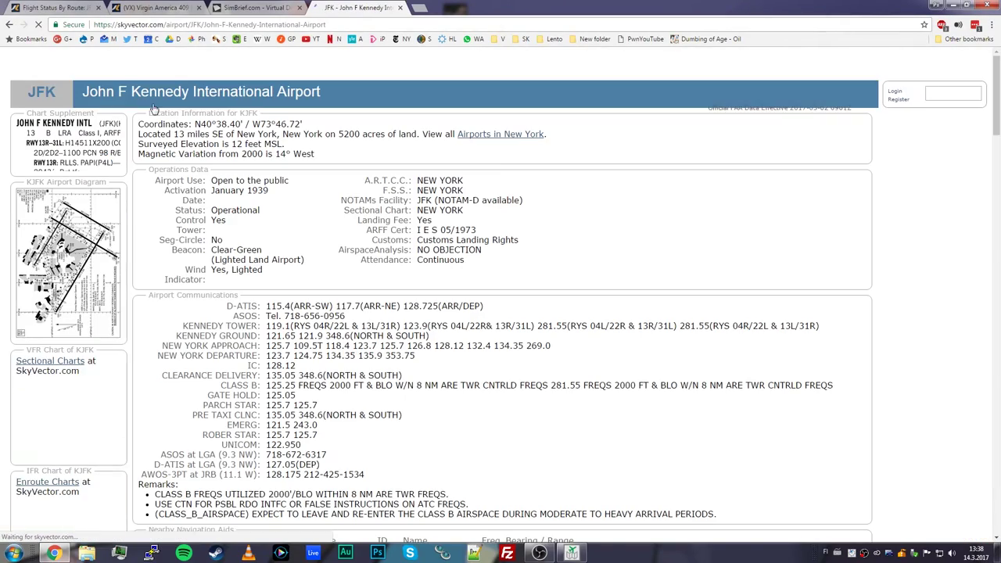
# View the KJFK airport diagram and return to the airport's information page.
pyautogui.scroll(-5, 342, 225)
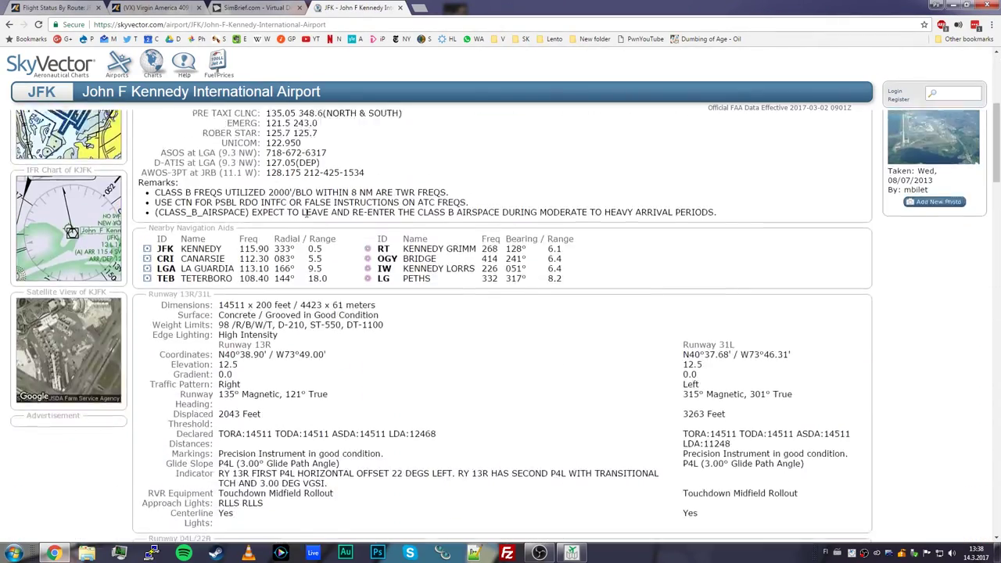
pyautogui.scroll(5, 391, 227)
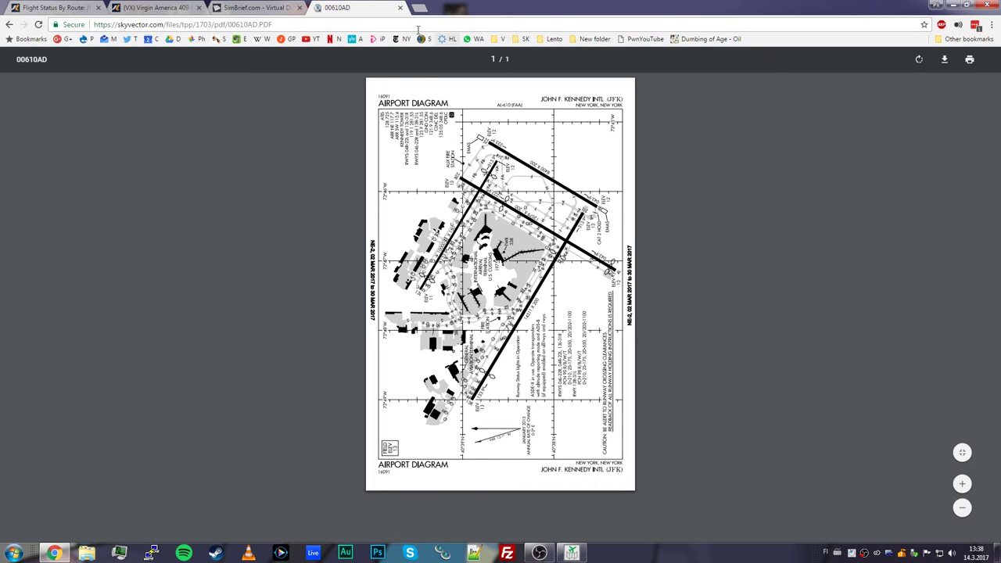
pyautogui.click(9, 24)
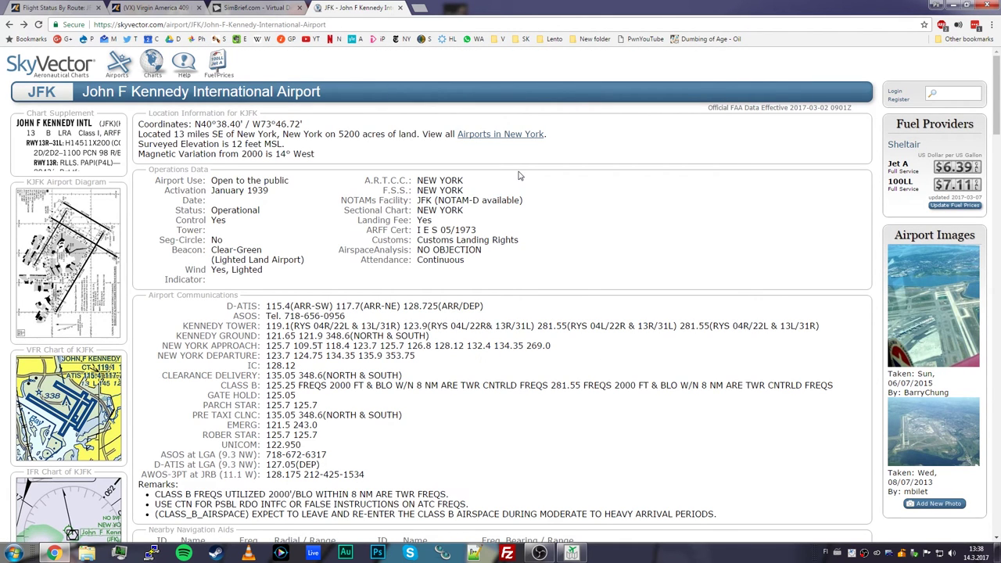
# Open the DEEZZ FOUR (RNAV) chart from the departure procedures and rotate it clockwise to landscape.
pyautogui.scroll(-15, 520, 180)
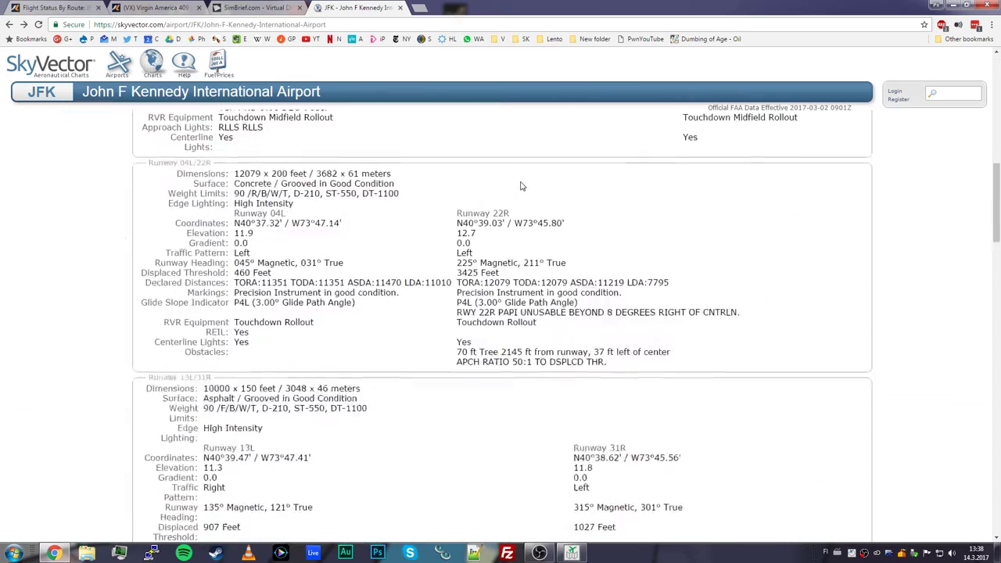
pyautogui.scroll(-10, 522, 187)
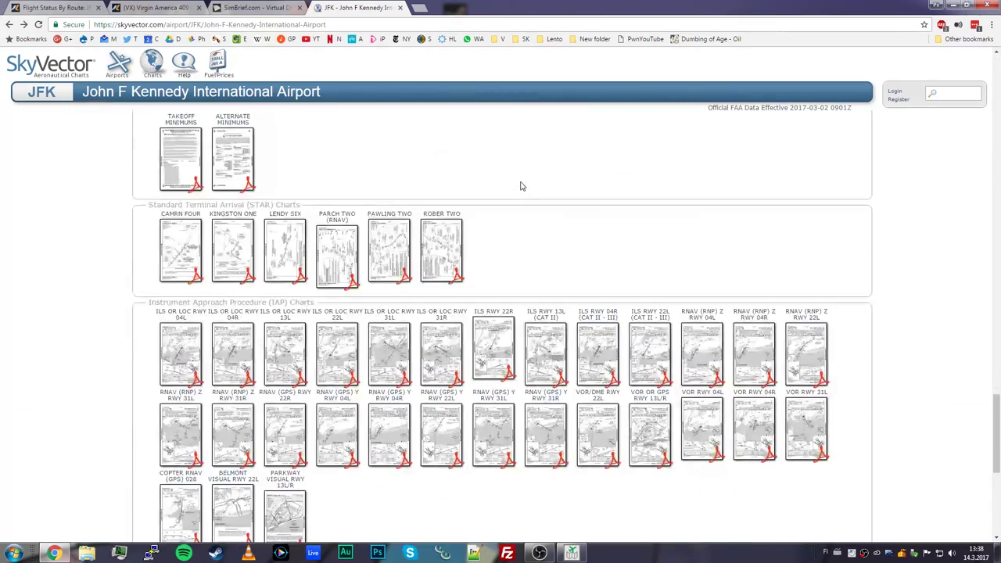
pyautogui.scroll(2, 523, 186)
pyautogui.scroll(-6, 521, 185)
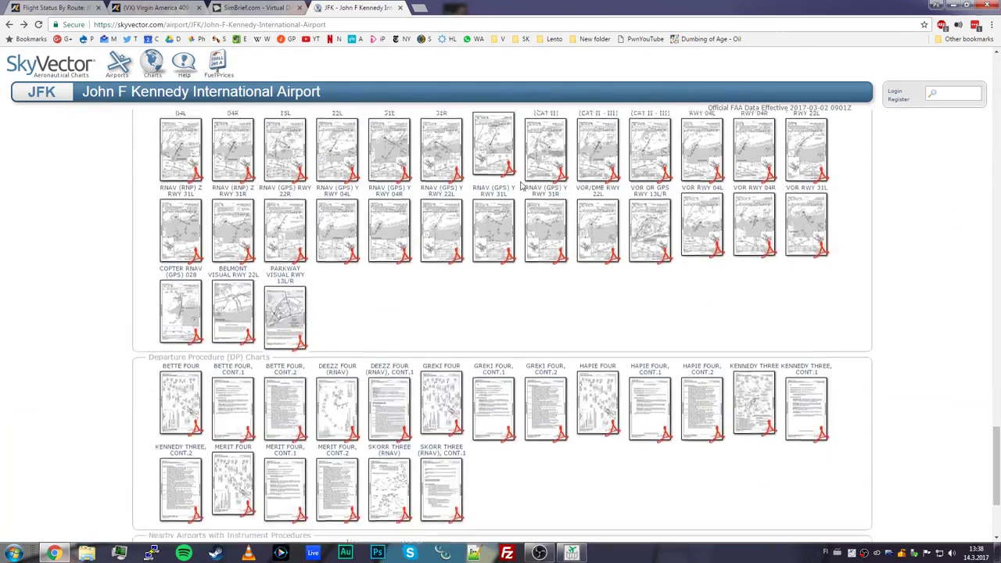
pyautogui.scroll(3, 521, 184)
pyautogui.scroll(-5, 166, 227)
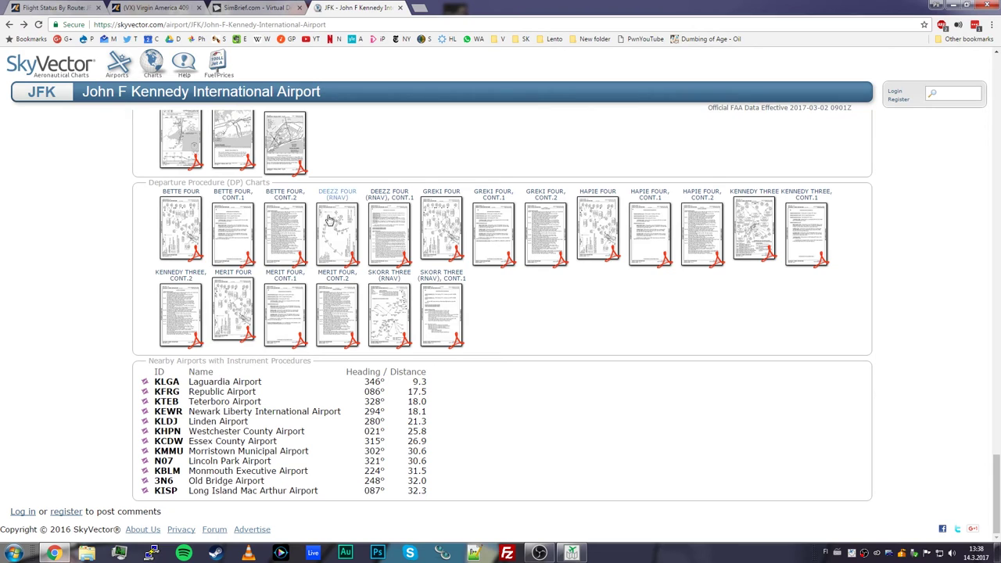
pyautogui.click(336, 239)
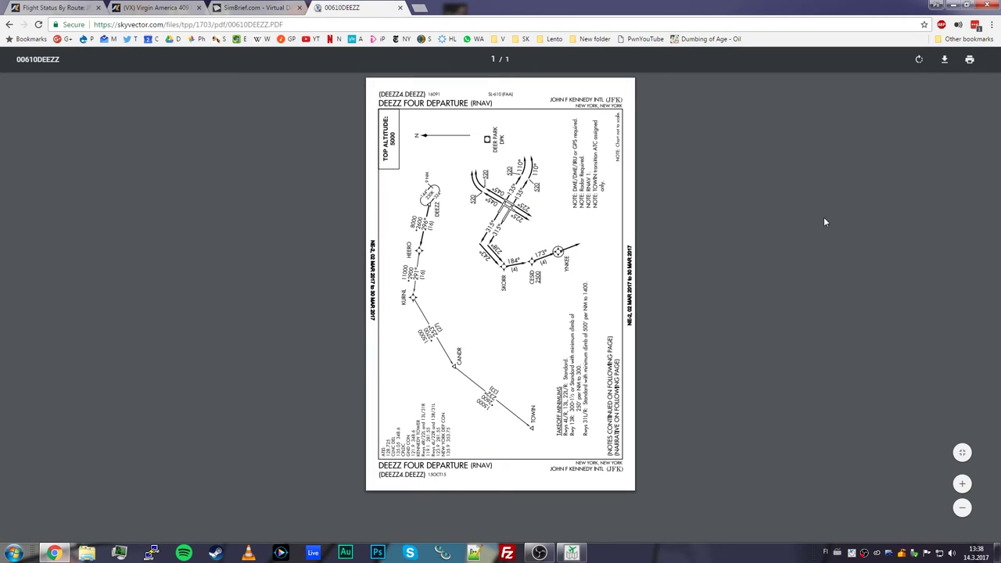
pyautogui.click(920, 61)
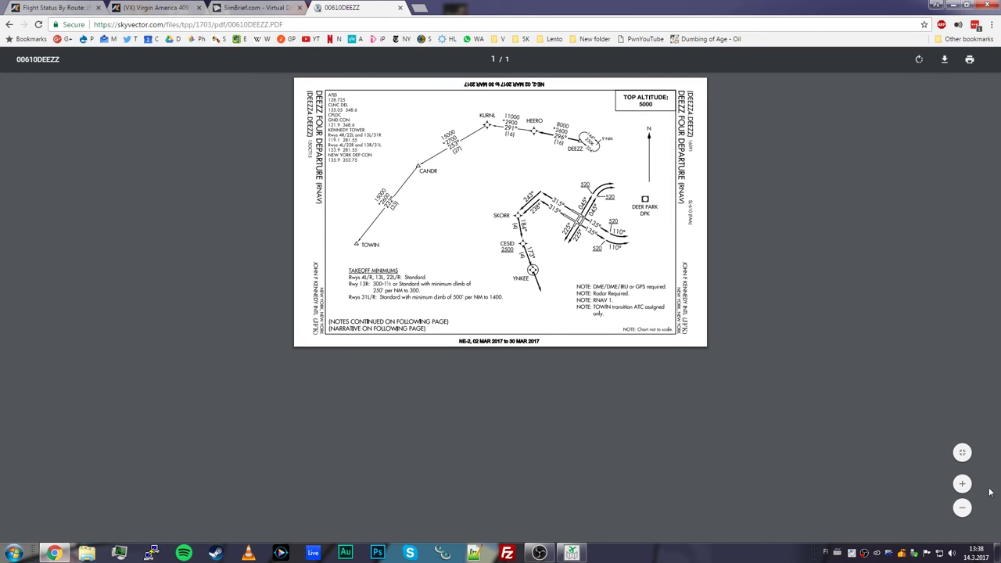
# Enlarge the DEEZZ FOUR departure chart so the whole landscape page fits legibly in the viewer.
pyautogui.click(962, 483)
pyautogui.click(962, 483)
pyautogui.click(962, 483)
pyautogui.click(962, 483)
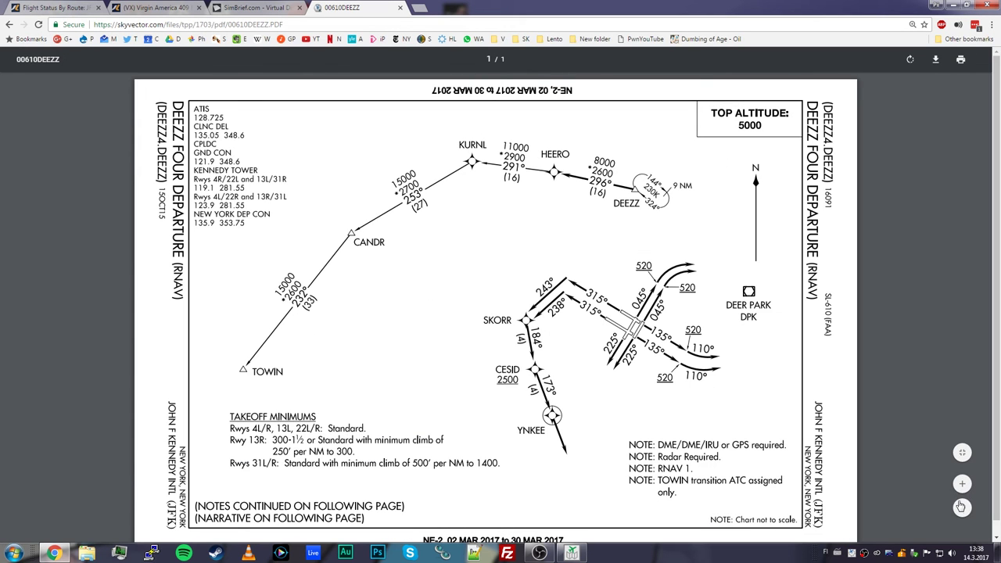
pyautogui.click(962, 507)
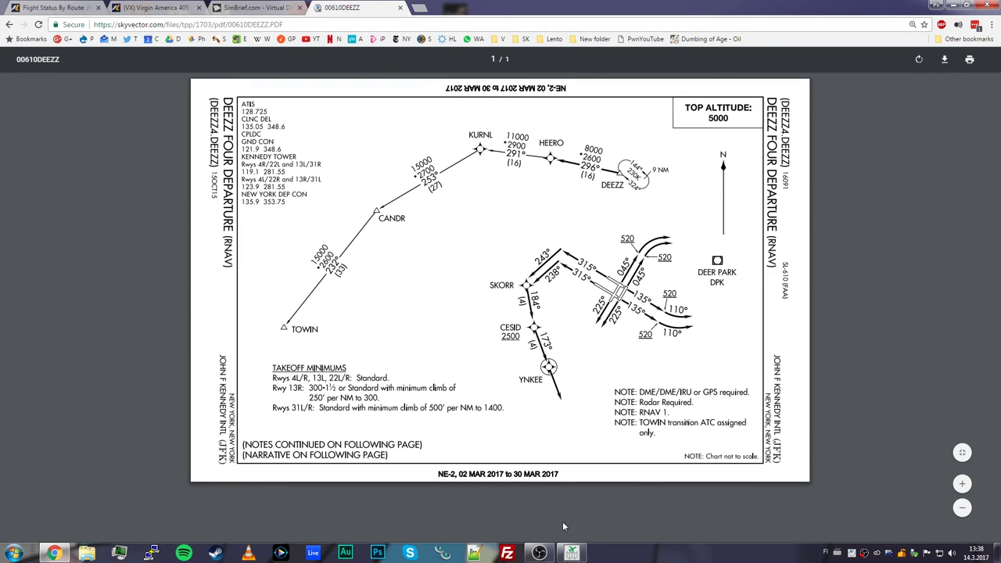
# Switch to Navigraph Charts, go to airport KJFK and open the 4-10 SID DEEZZ 4 RNAV chart.
pyautogui.click(572, 553)
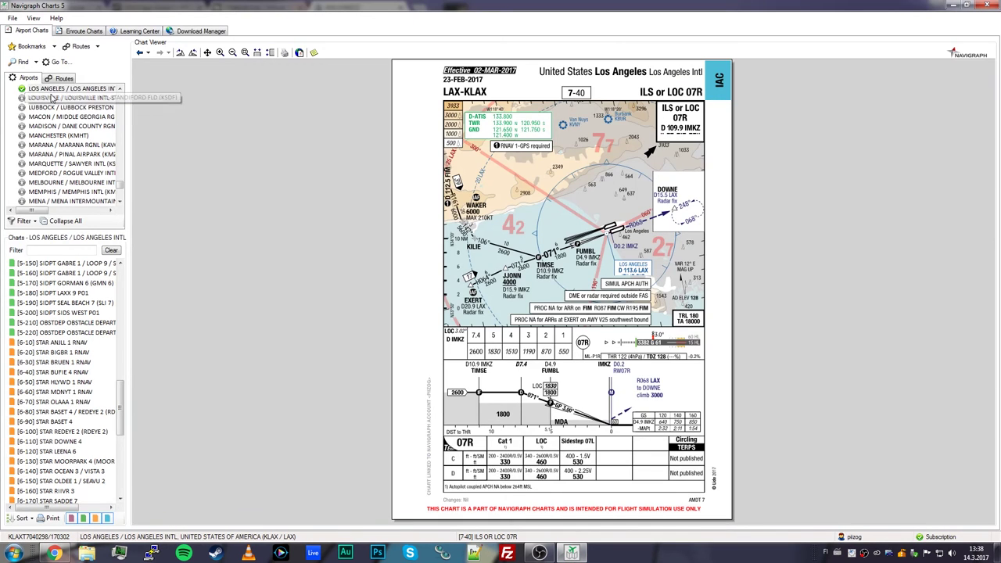
pyautogui.click(57, 63)
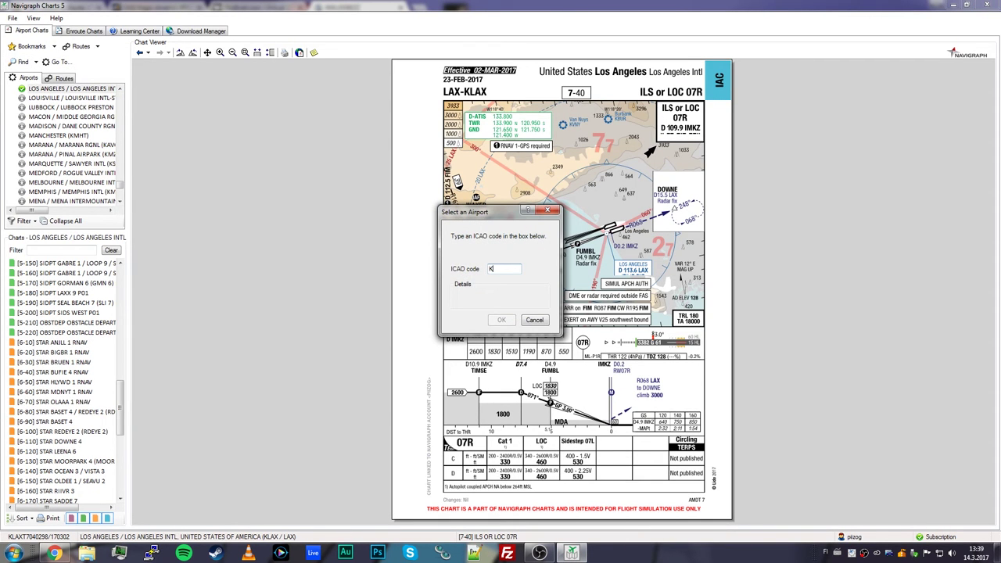
pyautogui.write('KJFK')
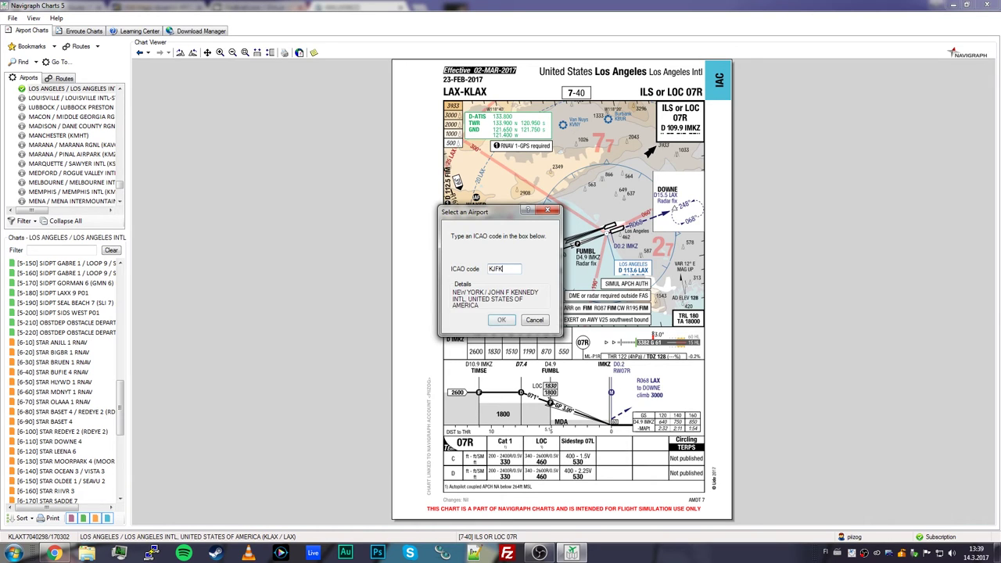
pyautogui.press('Return')
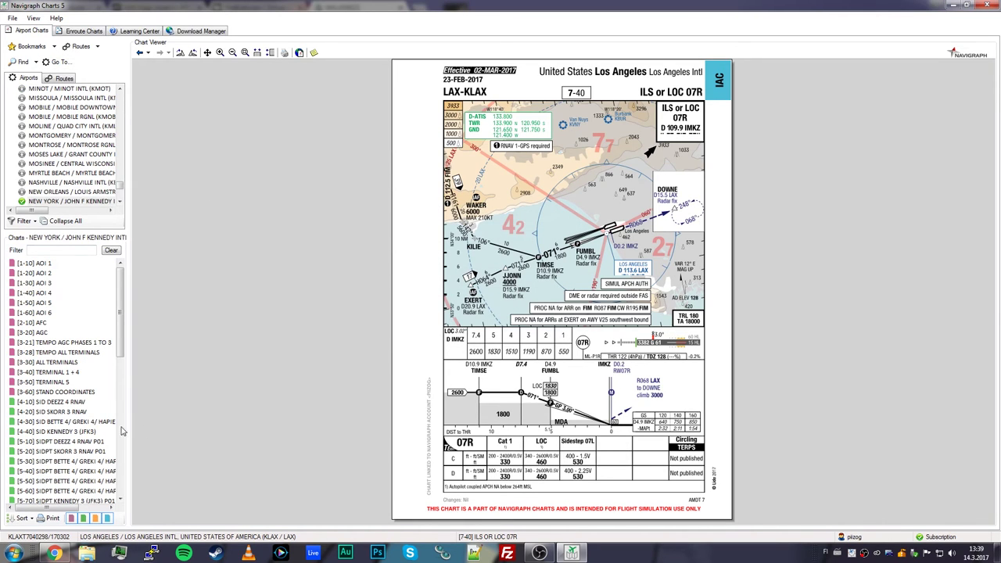
pyautogui.click(66, 402)
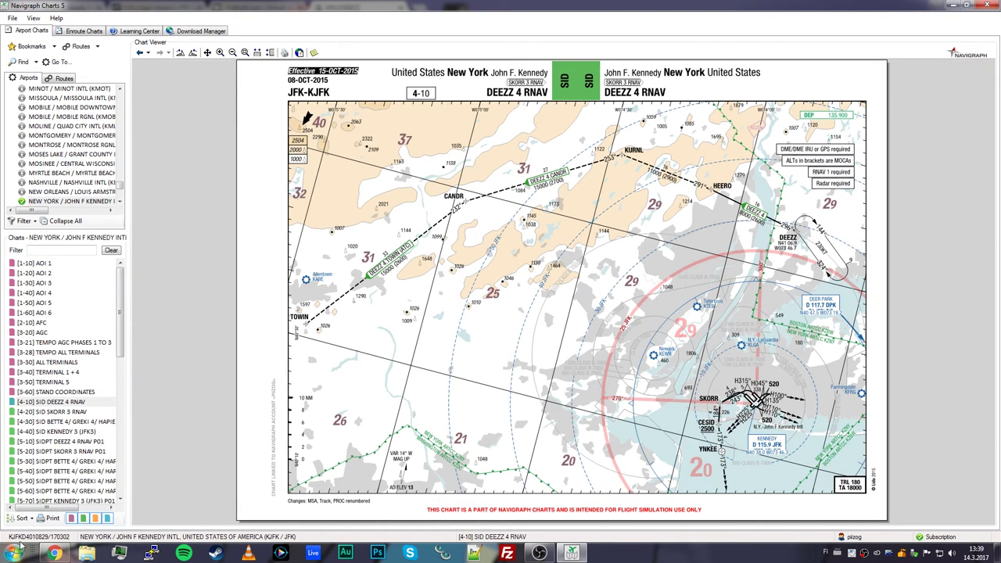
# Compare Navigraph's DEEZZ 4 chart with SkyVector's version in Chrome, mark the latter's validity dates, and return to SkyVector's JFK airport page.
pyautogui.click(54, 553)
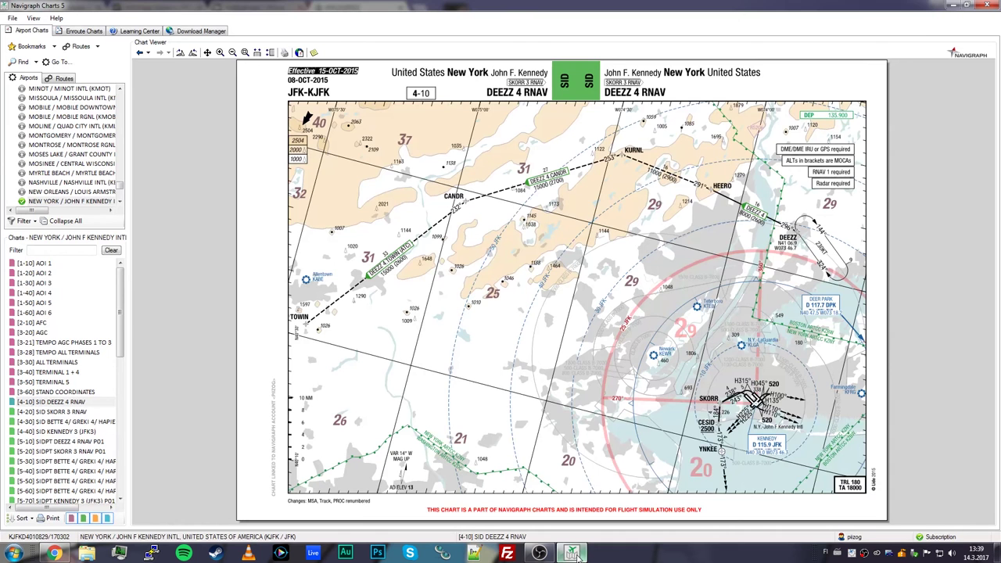
pyautogui.click(572, 553)
pyautogui.click(54, 553)
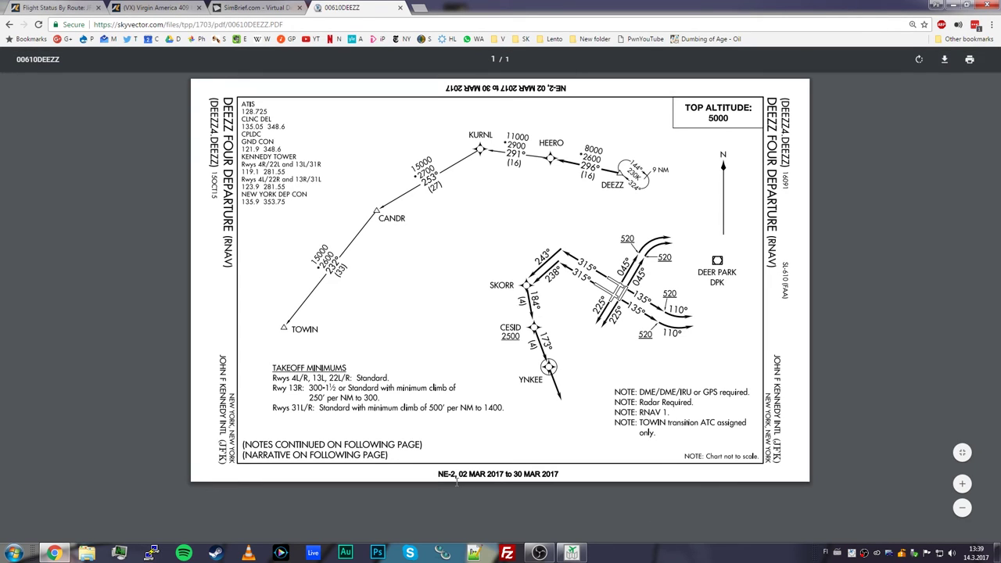
pyautogui.moveTo(459, 472); pyautogui.dragTo(554, 471)
pyautogui.click(593, 481)
pyautogui.click(9, 24)
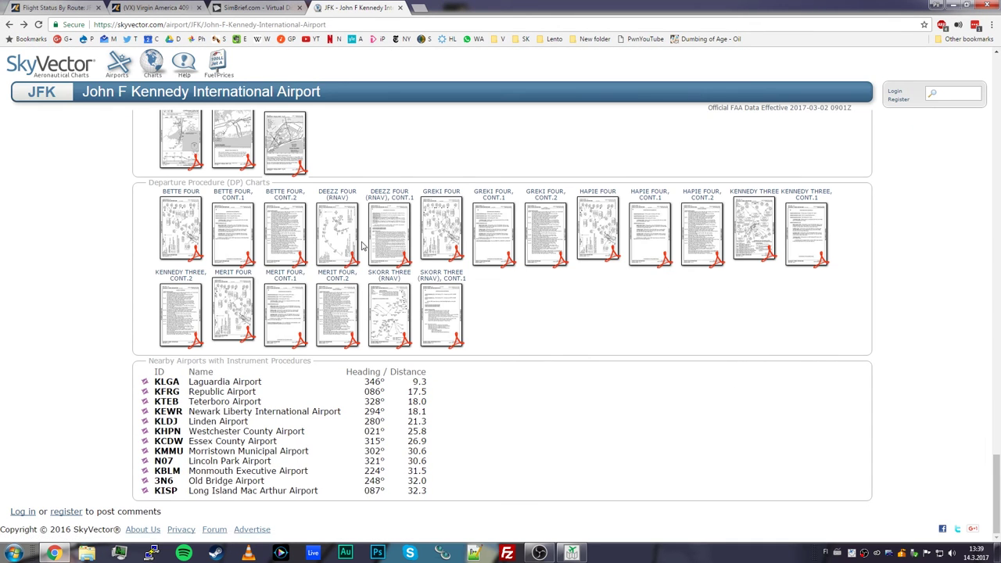
pyautogui.scroll(2, 552, 258)
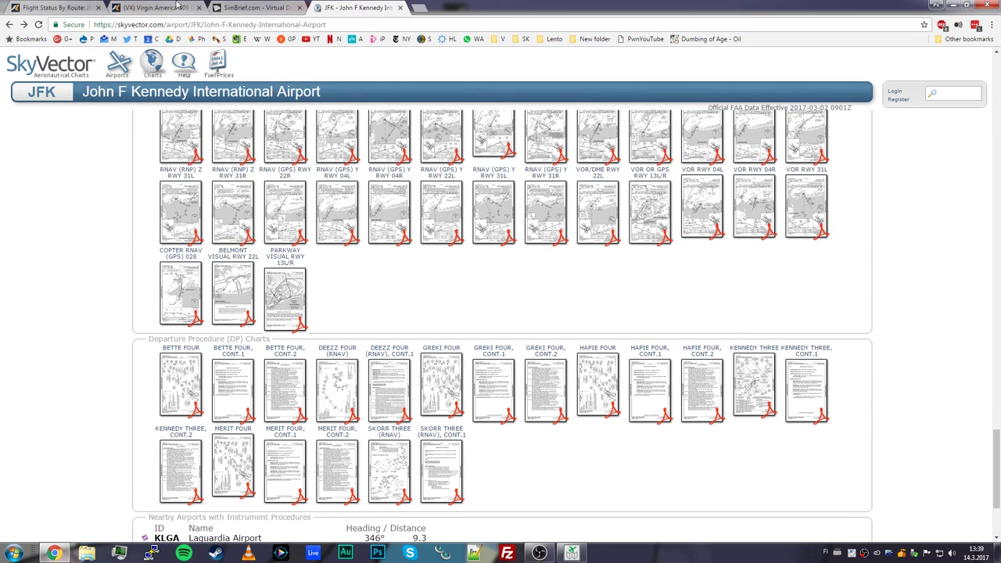
# Review the OFP summary, routing and route map in the SimBrief briefing, and return to SkyVector's JFK charts.
pyautogui.hotkey('ctrl', 'shift', 'Tab')
pyautogui.scroll(10, 753, 295)
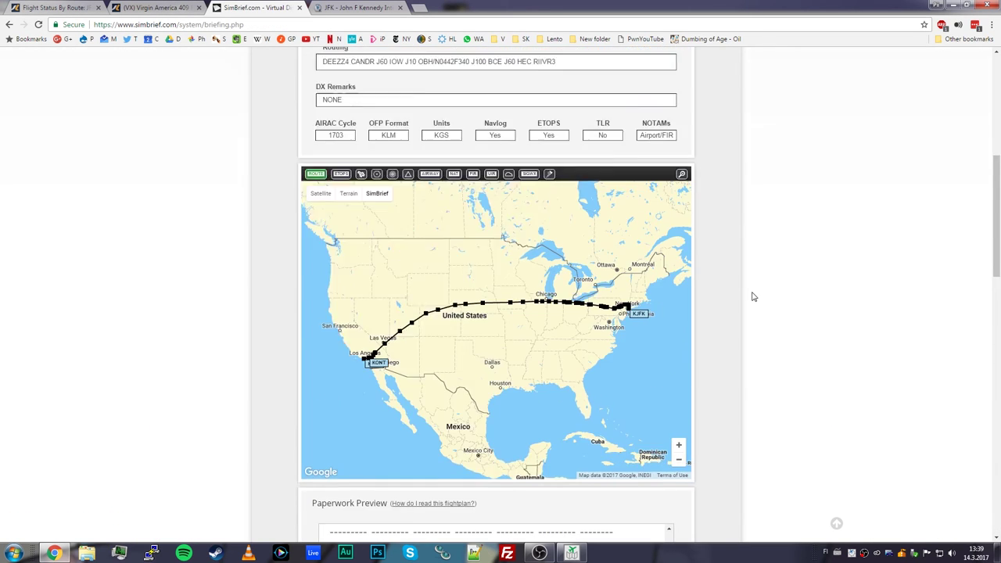
pyautogui.scroll(-3, 754, 297)
pyautogui.scroll(-6, 753, 296)
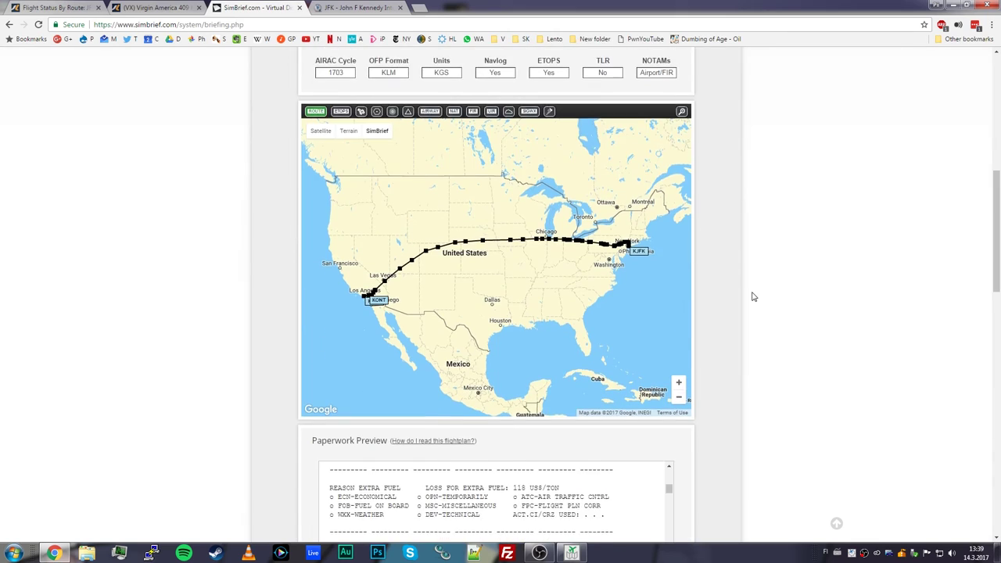
pyautogui.scroll(-4, 753, 297)
pyautogui.scroll(4, 754, 296)
pyautogui.scroll(10, 753, 296)
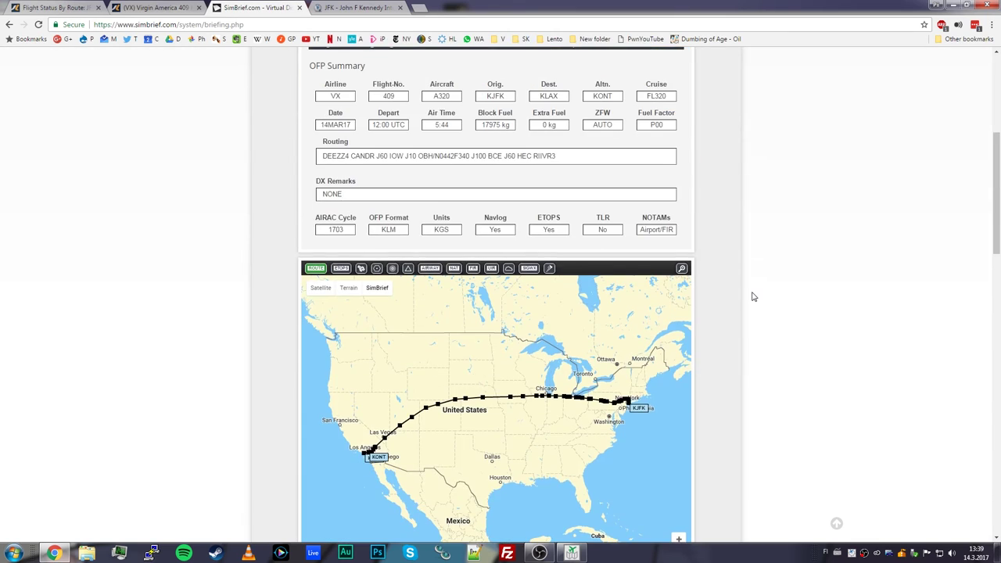
pyautogui.click(328, 7)
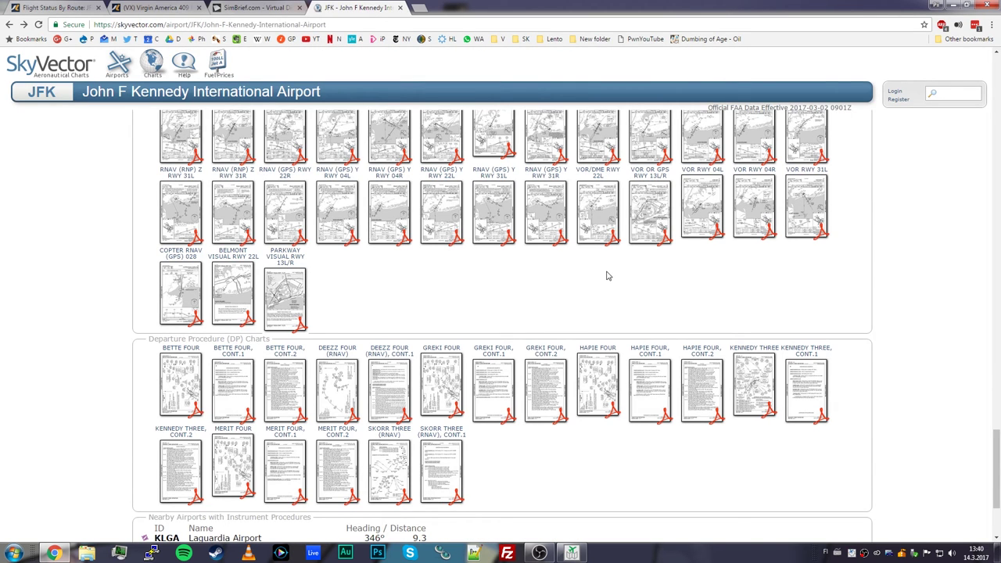
# Examine the SimBrief briefing's paperwork preview and the available Flightplan Downloads formats.
pyautogui.click(258, 7)
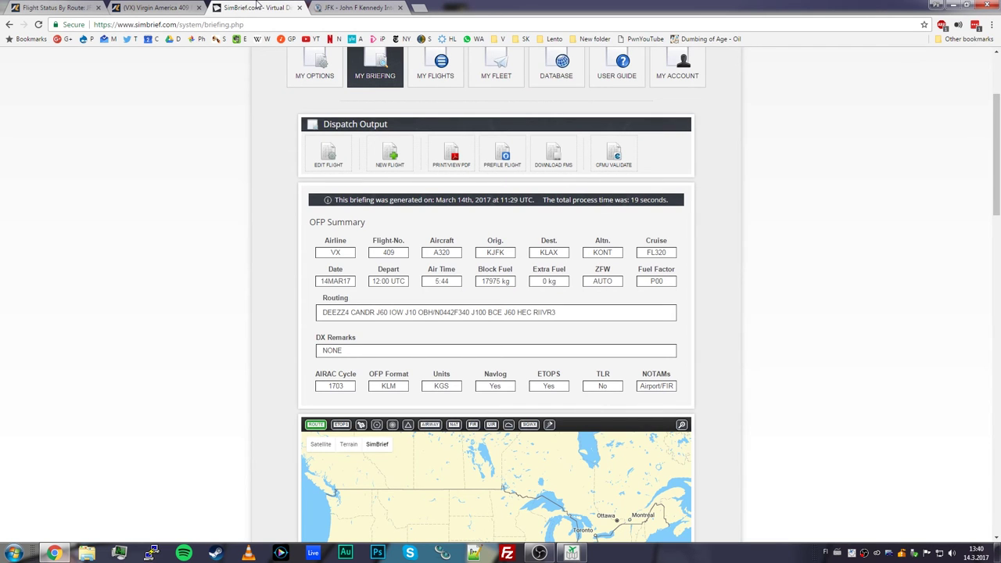
pyautogui.scroll(-10, 817, 219)
pyautogui.scroll(-5, 817, 219)
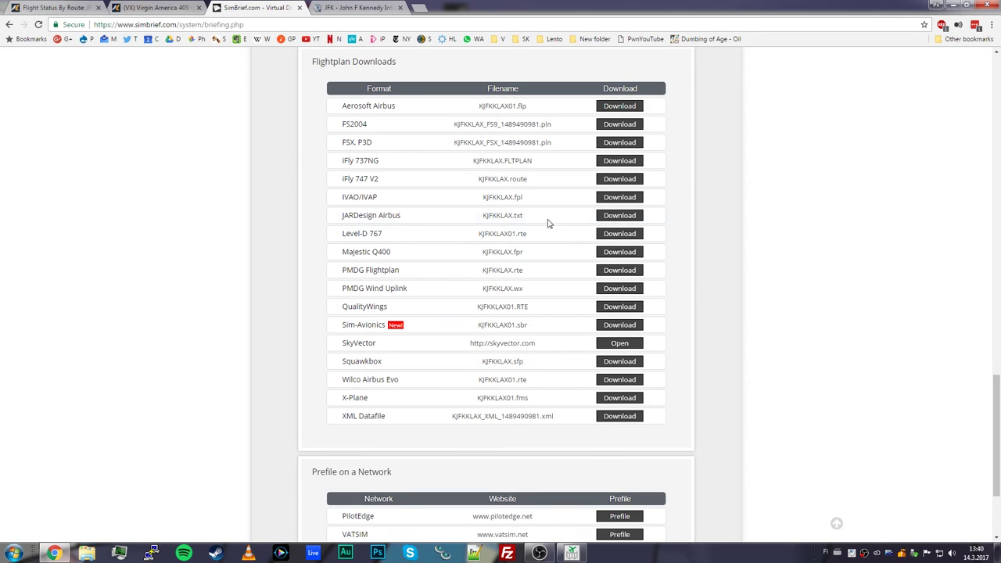
pyautogui.scroll(3, 814, 305)
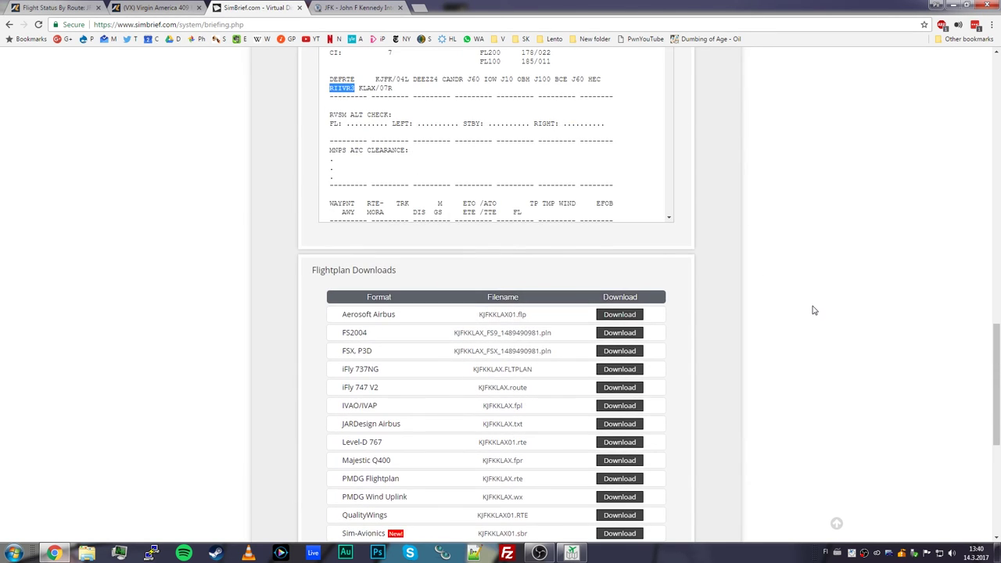
pyautogui.scroll(4, 813, 310)
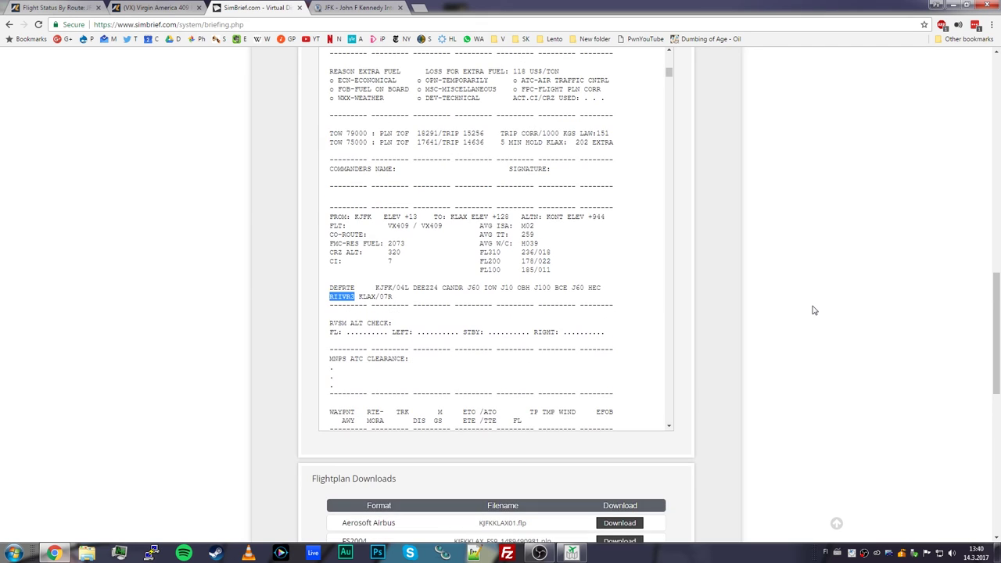
pyautogui.scroll(-7, 814, 310)
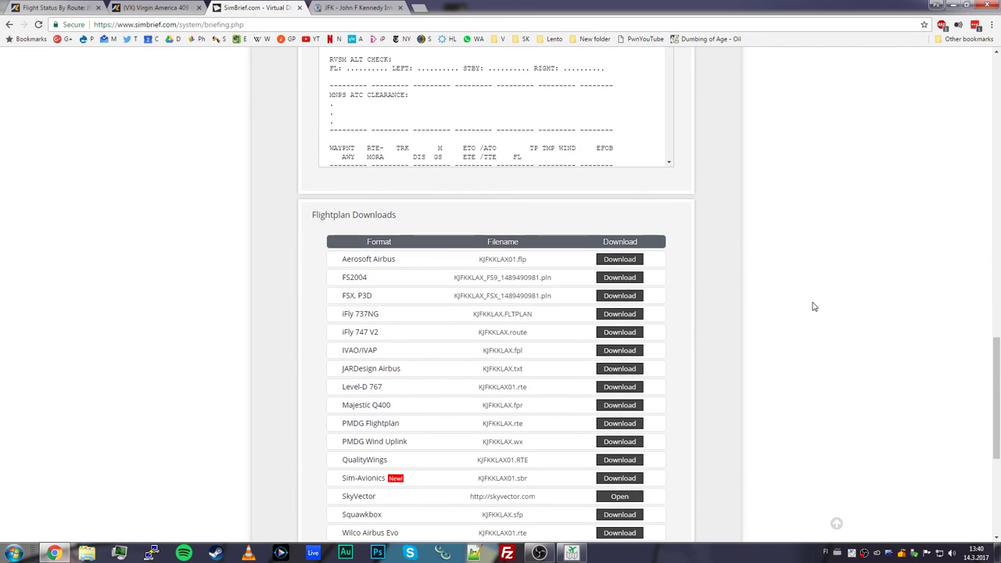
pyautogui.scroll(-2, 808, 223)
pyautogui.scroll(7, 808, 223)
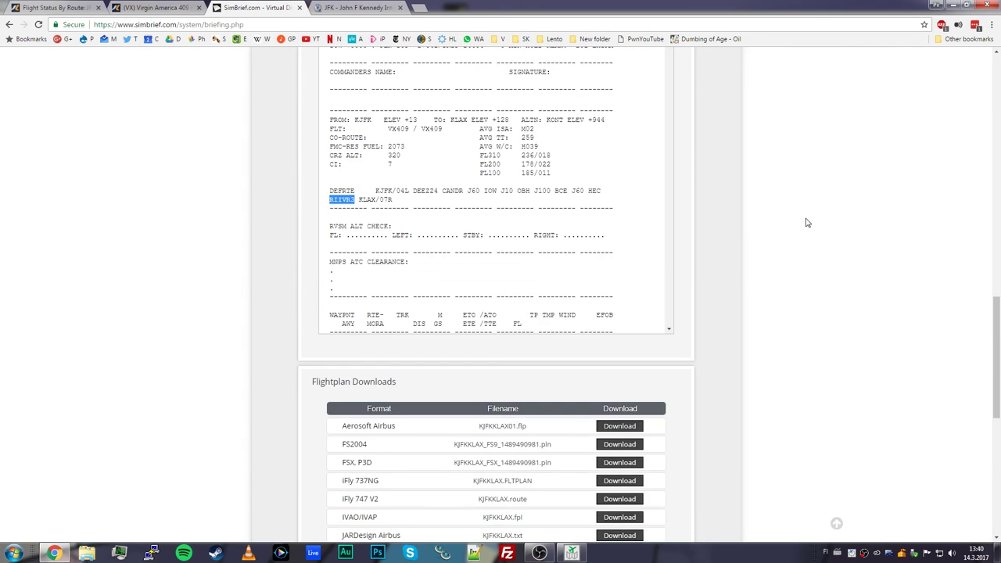
pyautogui.scroll(5, 808, 223)
pyautogui.scroll(-9, 808, 222)
pyautogui.scroll(12, 808, 223)
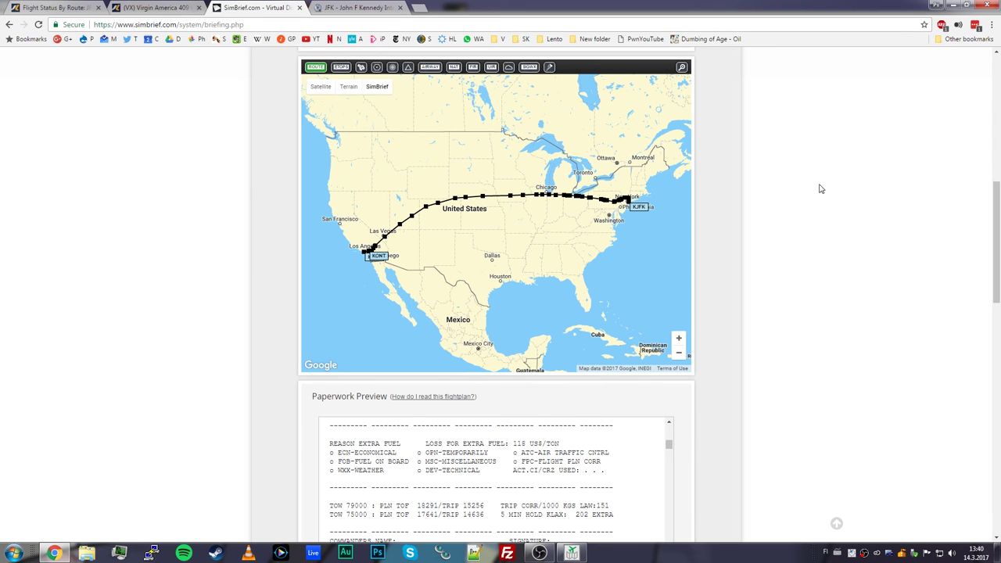
pyautogui.scroll(-8, 874, 278)
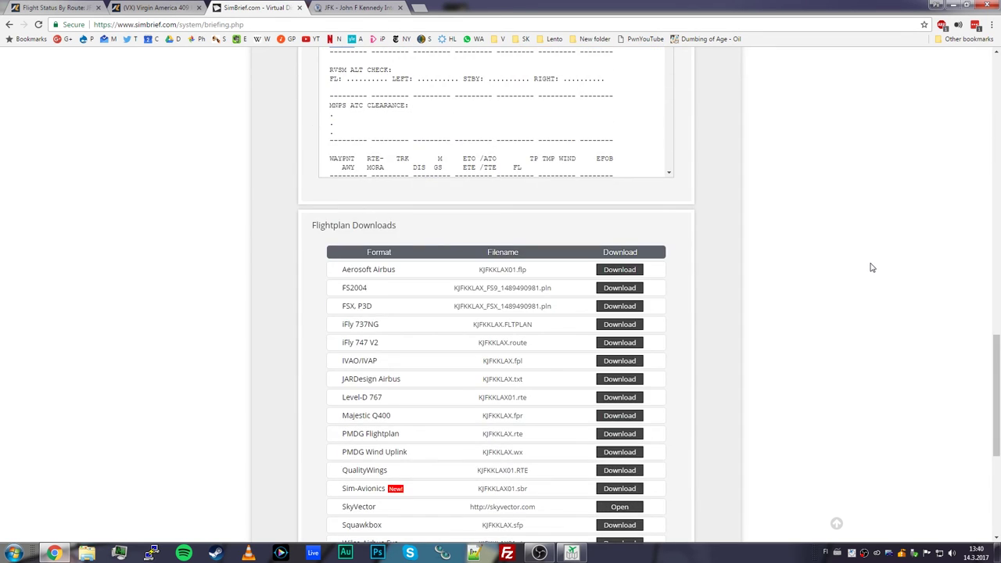
pyautogui.scroll(3, 872, 267)
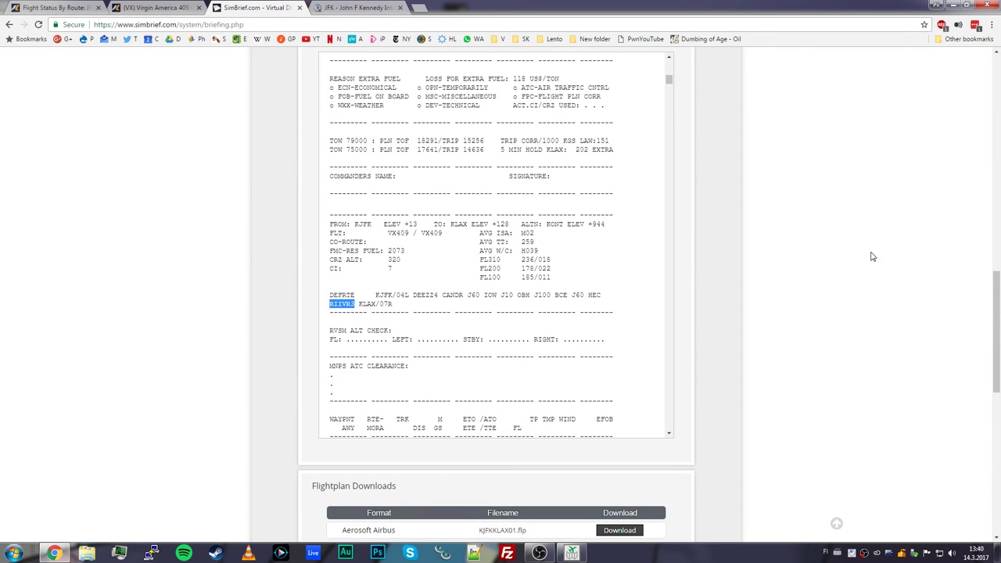
pyautogui.scroll(-1, 872, 251)
pyautogui.scroll(4, 872, 250)
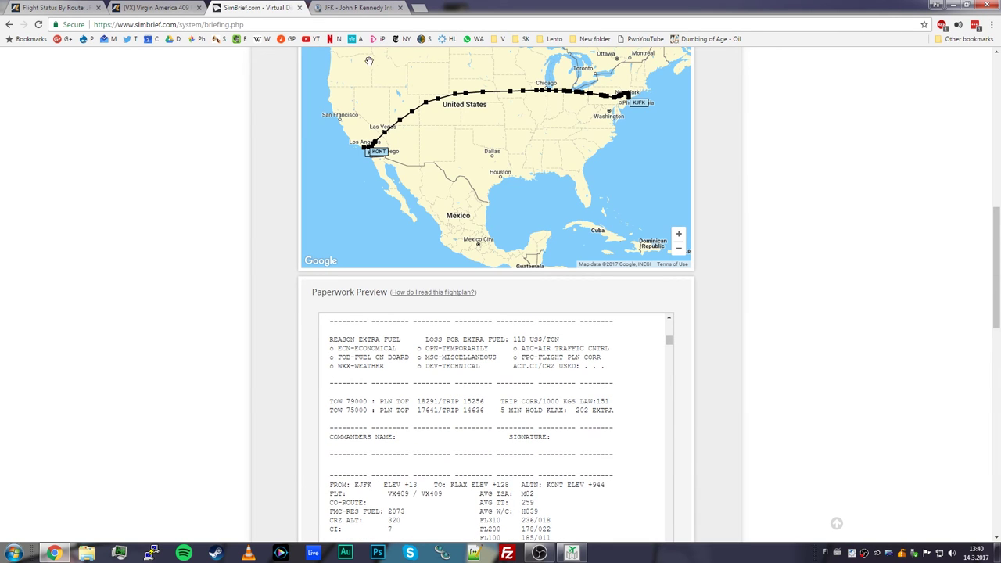
# Check SkyVector's JFK chart list, and open the 3-20 AGC ground chart for KJFK in Navigraph Charts.
pyautogui.click(387, 9)
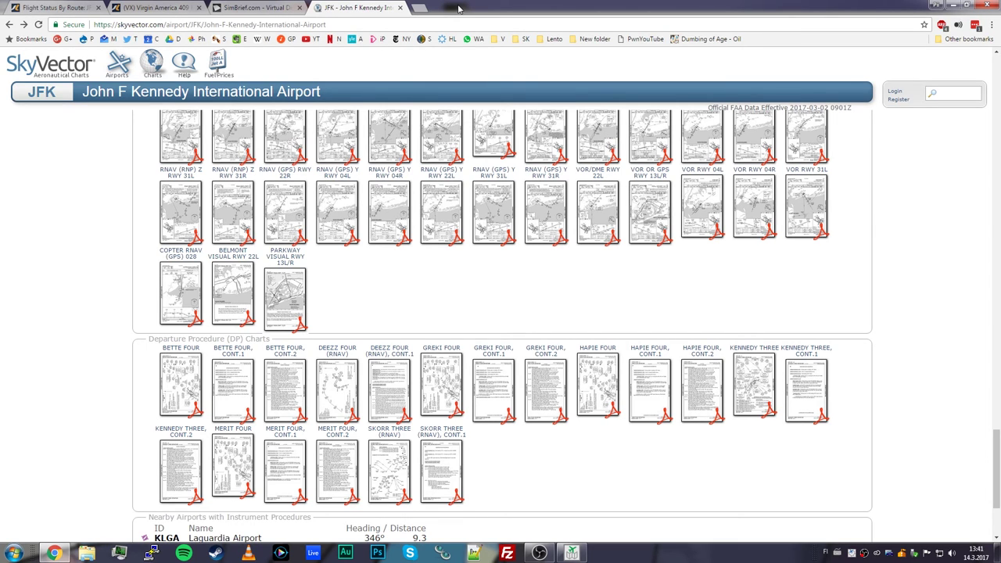
pyautogui.click(571, 553)
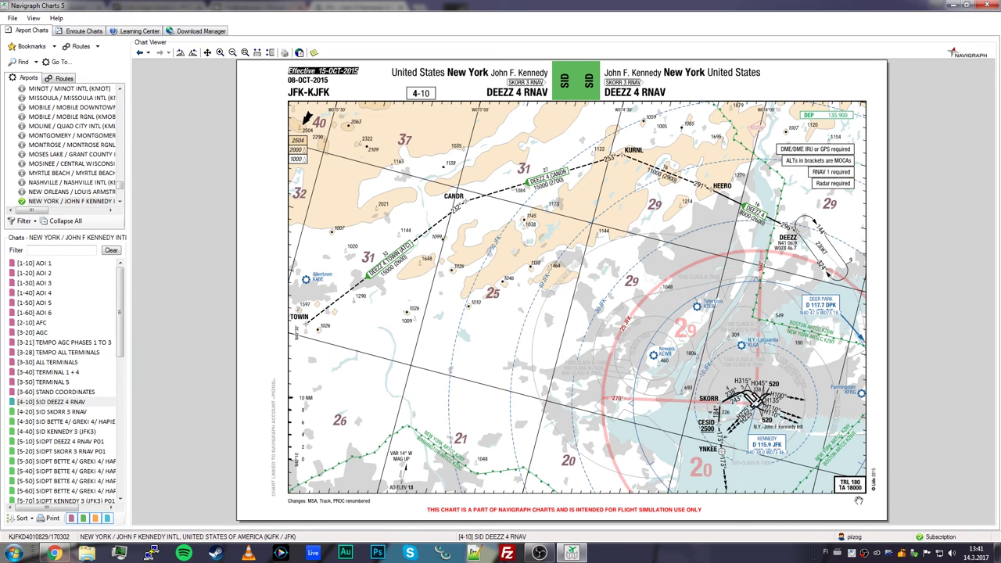
pyautogui.click(33, 333)
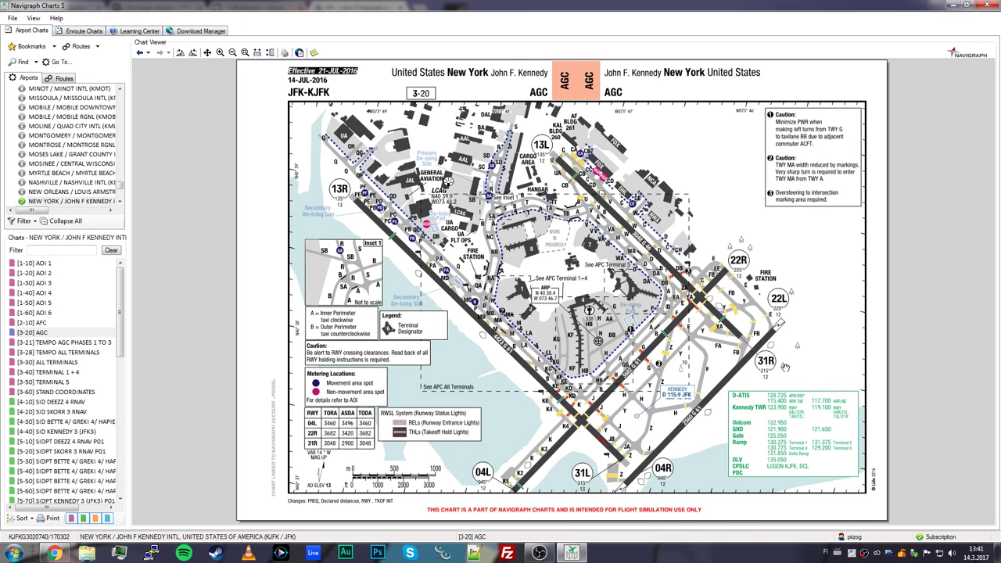
pyautogui.click(798, 391)
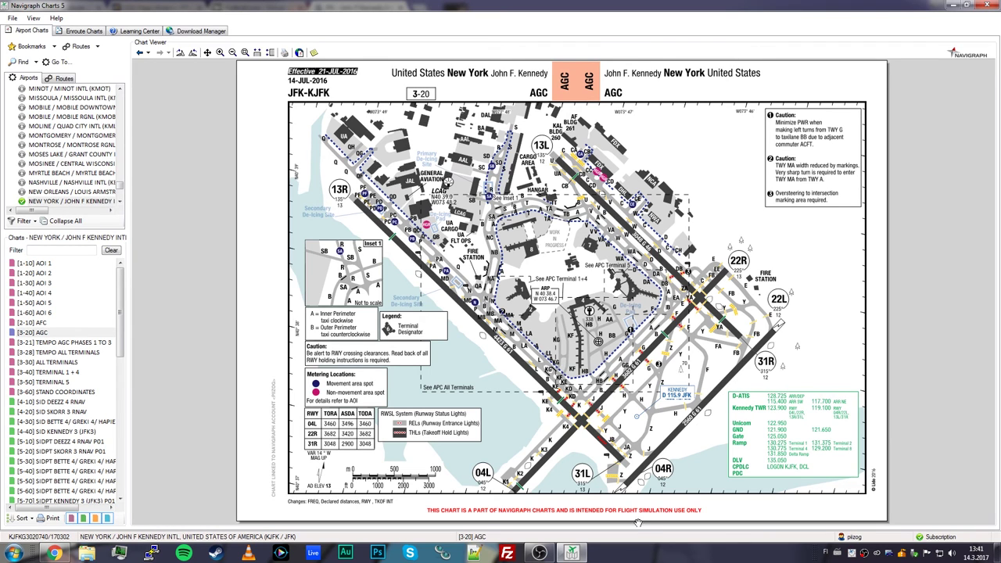
pyautogui.moveTo(646, 513); pyautogui.dragTo(646, 513)
# Switch to Chrome and check Virgin America 409's equipment, departure terminal and schedule on the FlightStats page.
pyautogui.moveTo(566, 559)
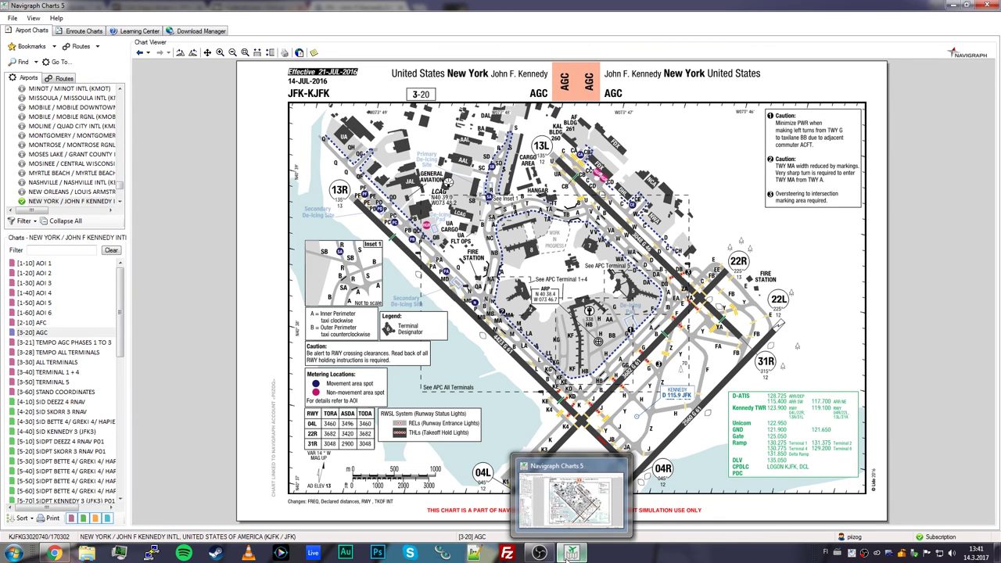
pyautogui.click(110, 502)
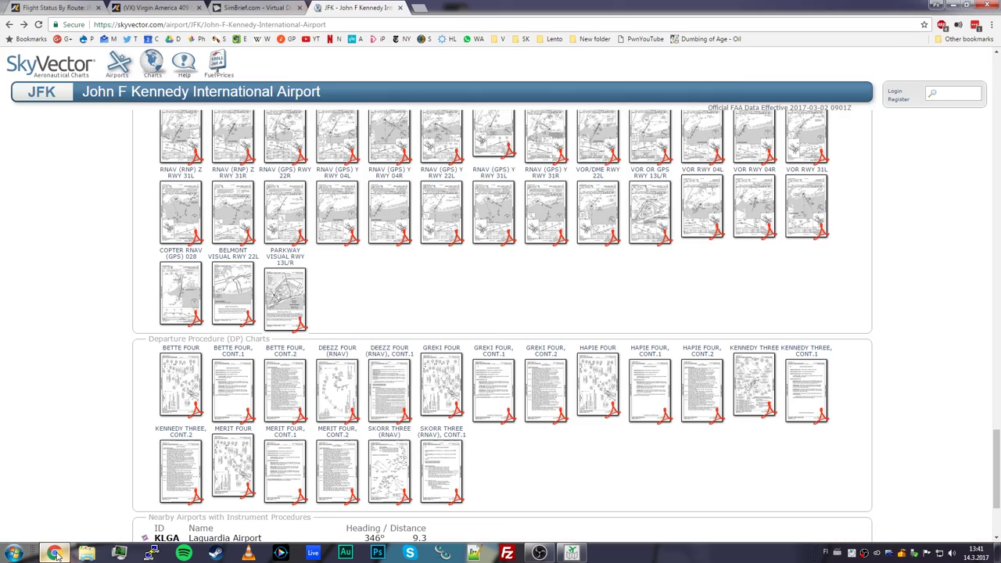
pyautogui.click(165, 8)
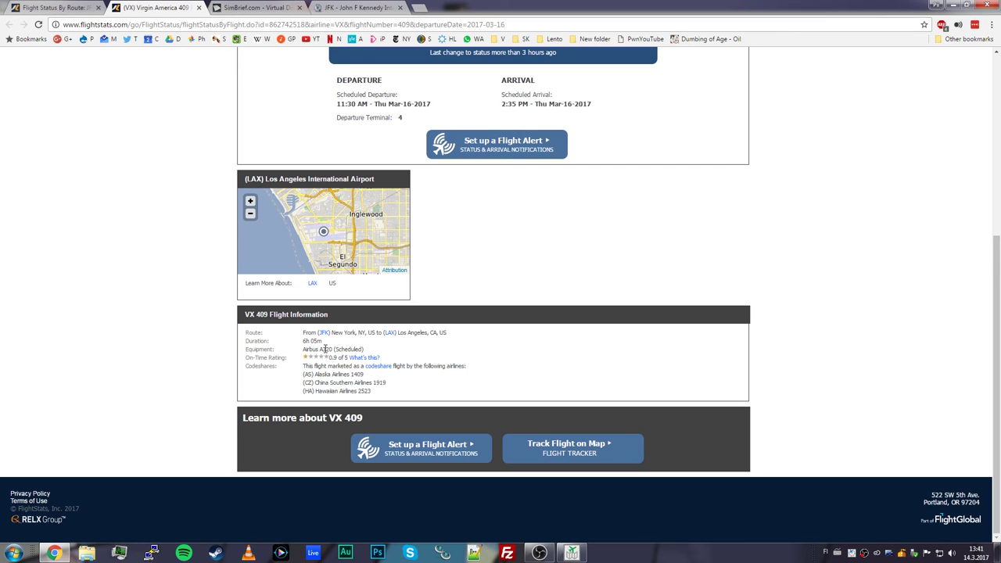
pyautogui.scroll(5, 619, 240)
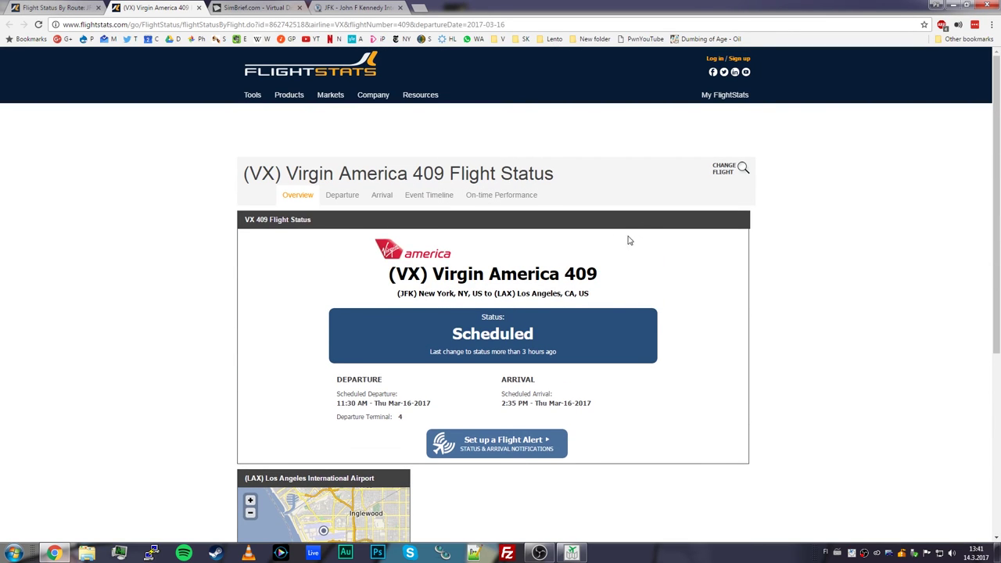
# Search the web in a new tab for "aerosoft a320 virgin america livery" and open the Airbus A320 CFM Virgin America N626VA repaint page.
pyautogui.click(419, 7)
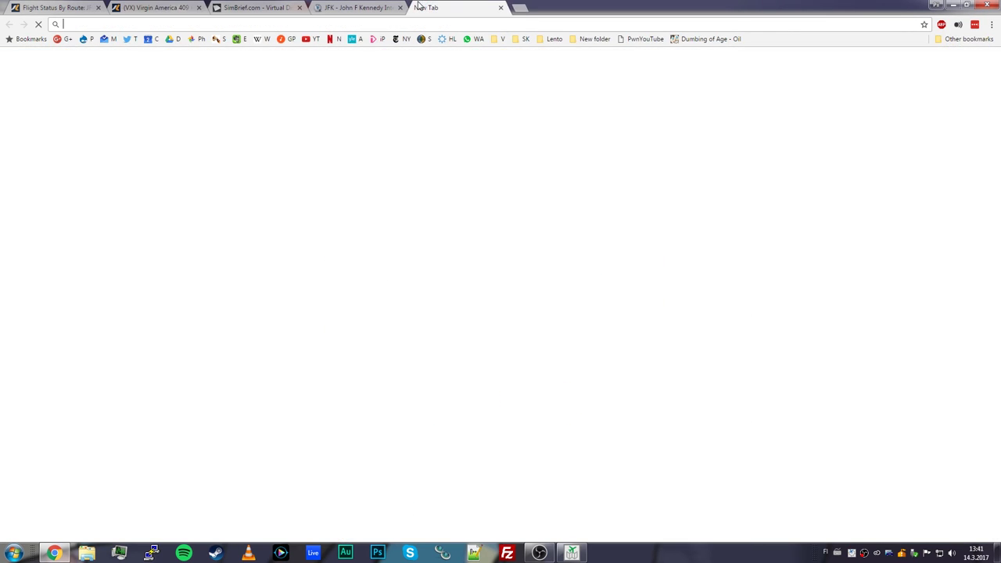
pyautogui.write('ave')
pyautogui.press('BackSpace')
pyautogui.press('BackSpace')
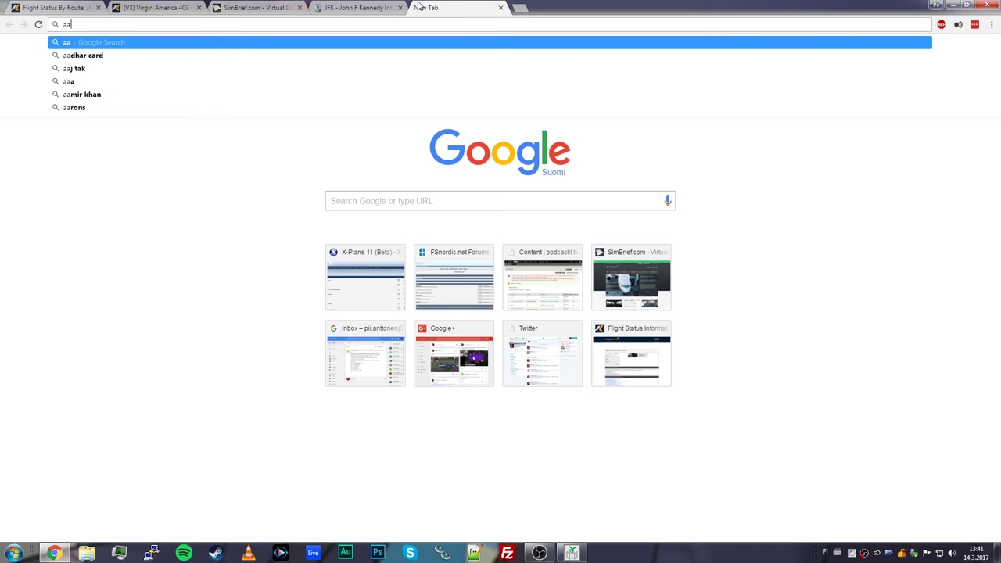
pyautogui.write('erofo')
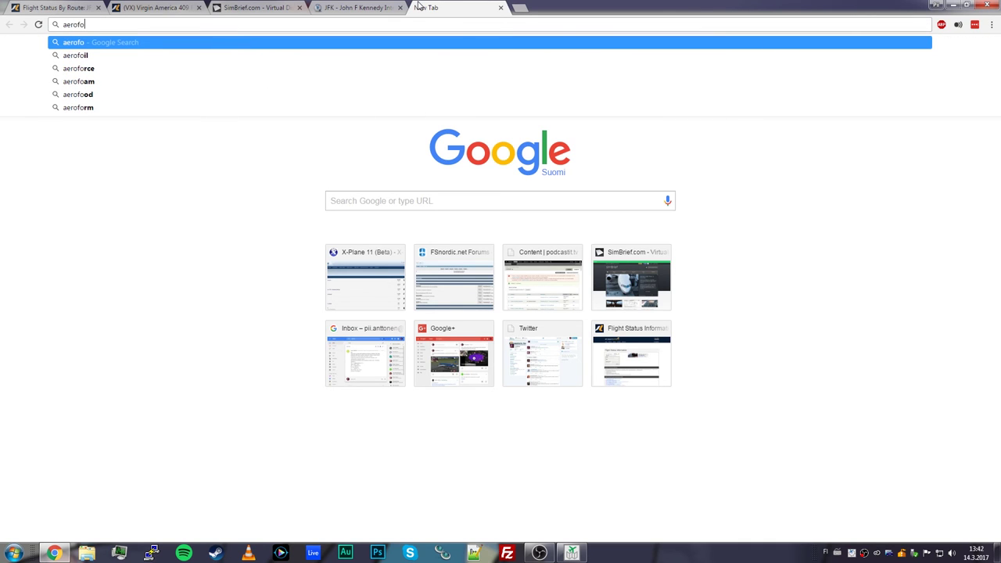
pyautogui.press('BackSpace')
pyautogui.press('BackSpace')
pyautogui.write('soft')
pyautogui.press('Down')
pyautogui.press('BackSpace')
pyautogui.press('BackSpace')
pyautogui.press('BackSpace')
pyautogui.press('BackSpace')
pyautogui.press('BackSpace')
pyautogui.press('BackSpace')
pyautogui.press('BackSpace')
pyautogui.press('BackSpace')
pyautogui.press('BackSpace')
pyautogui.press('BackSpace')
pyautogui.press('BackSpace')
pyautogui.press('BackSpace')
pyautogui.press('BackSpace')
pyautogui.press('BackSpace')
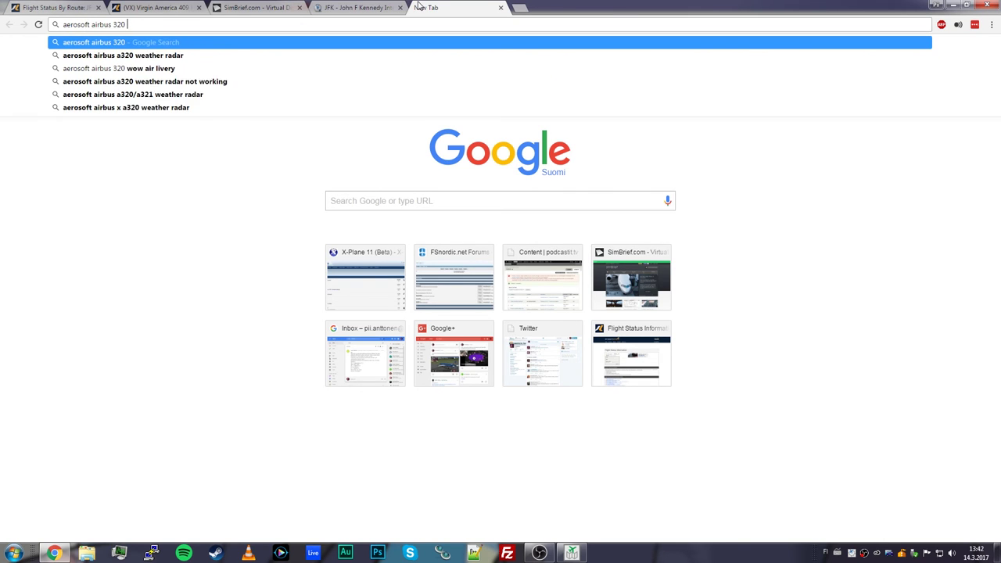
pyautogui.write('virg')
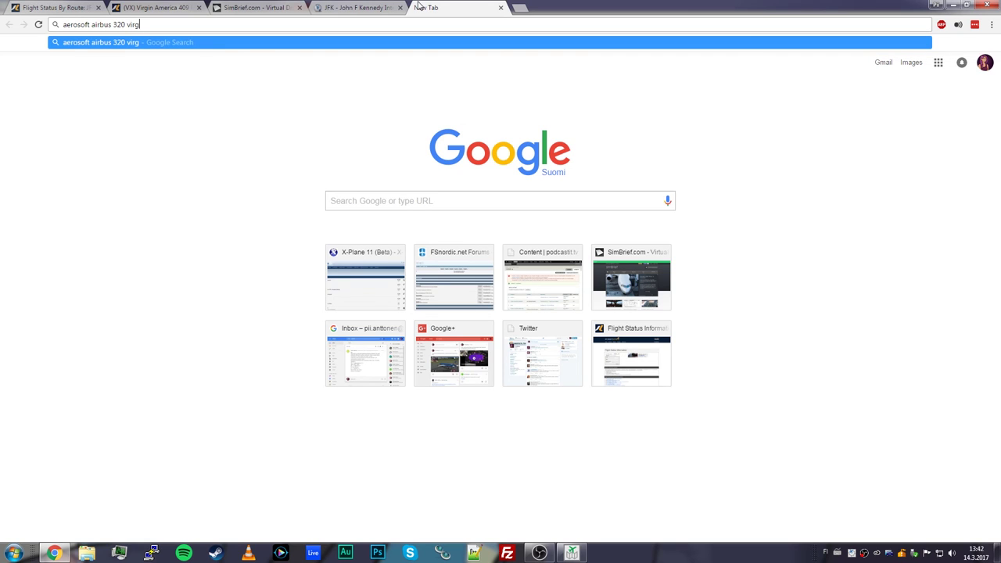
pyautogui.write('in am')
pyautogui.press('Down')
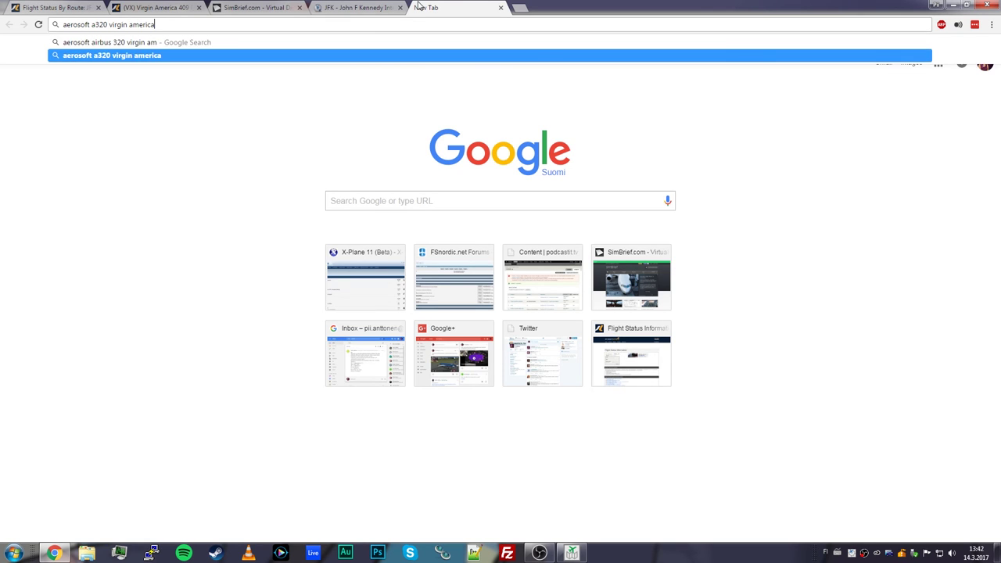
pyautogui.write('liv')
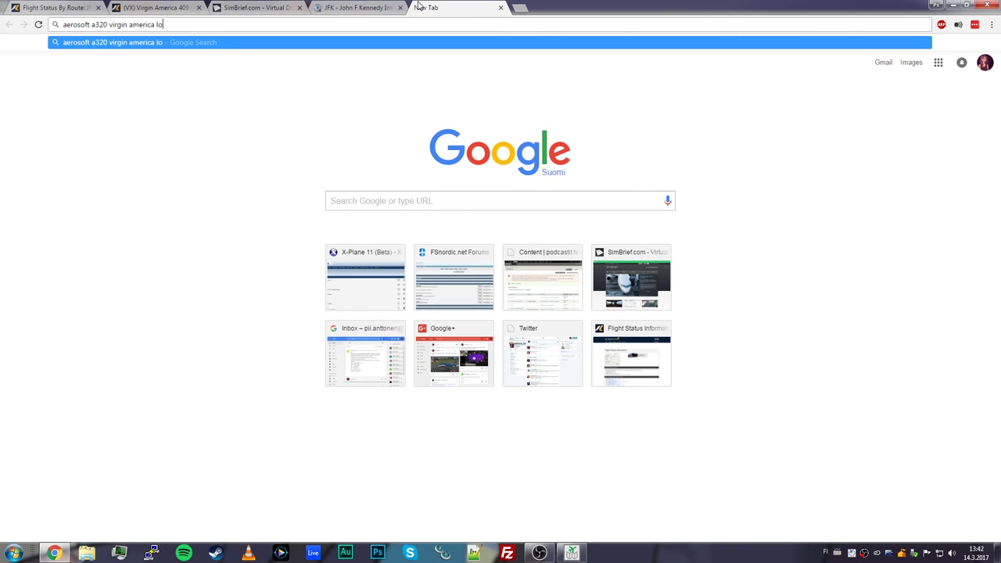
pyautogui.write('ery')
pyautogui.press('Return')
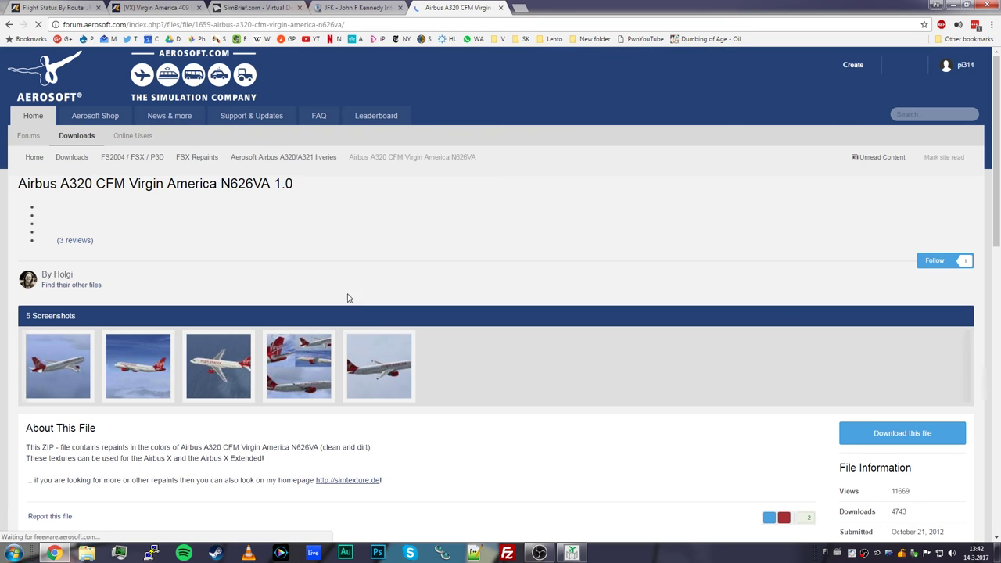
# View the third screenshot of the Virgin America A320 repaint enlarged, close it, and glance at SkyVector's JFK charts before returning to the repaint page.
pyautogui.click(215, 372)
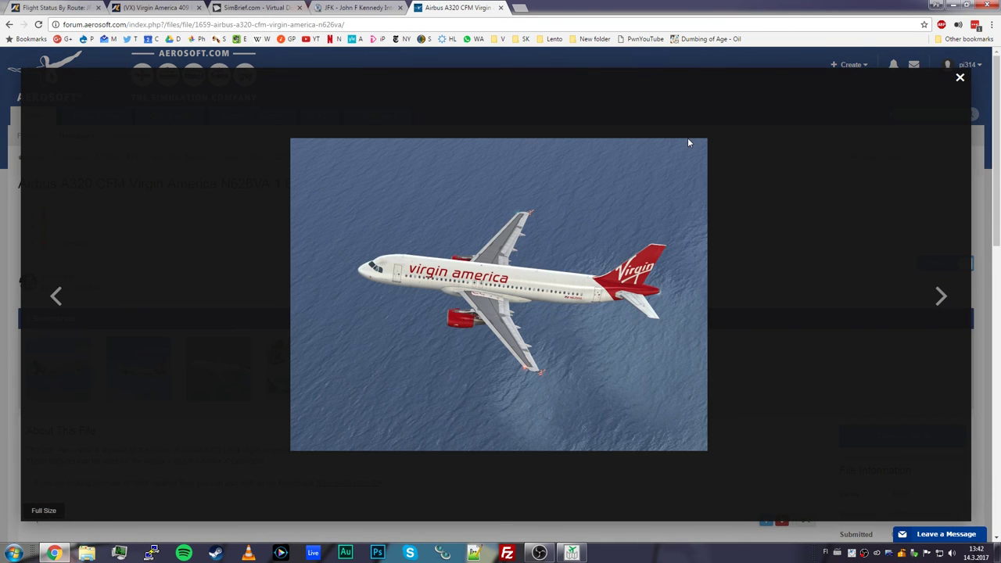
pyautogui.click(961, 80)
pyautogui.click(344, 11)
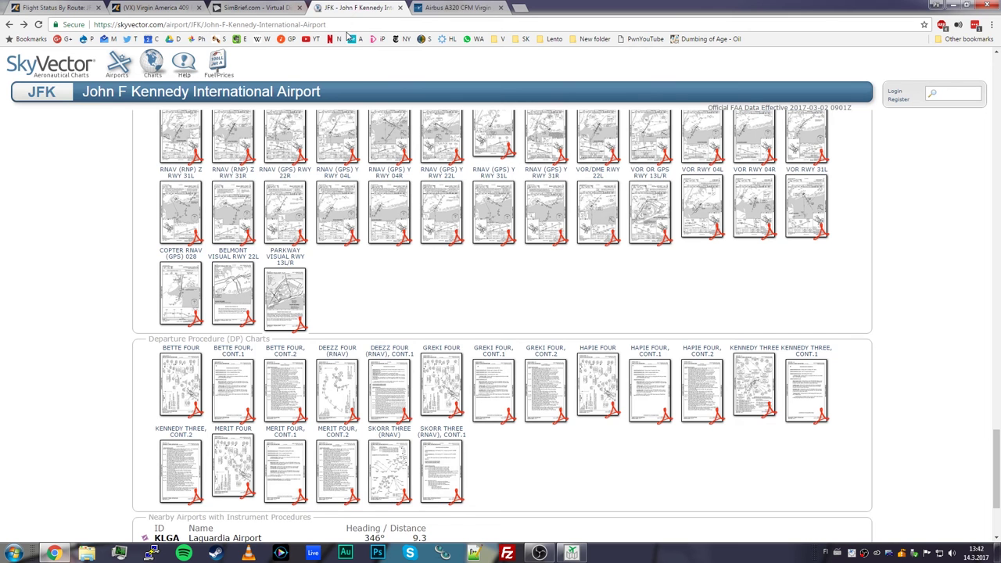
pyautogui.click(450, 7)
# Search the web for "kjfk scenery x plane" and open the KJFK John F. Kennedy International Airport 2.0.0 download page.
pyautogui.click(339, 24)
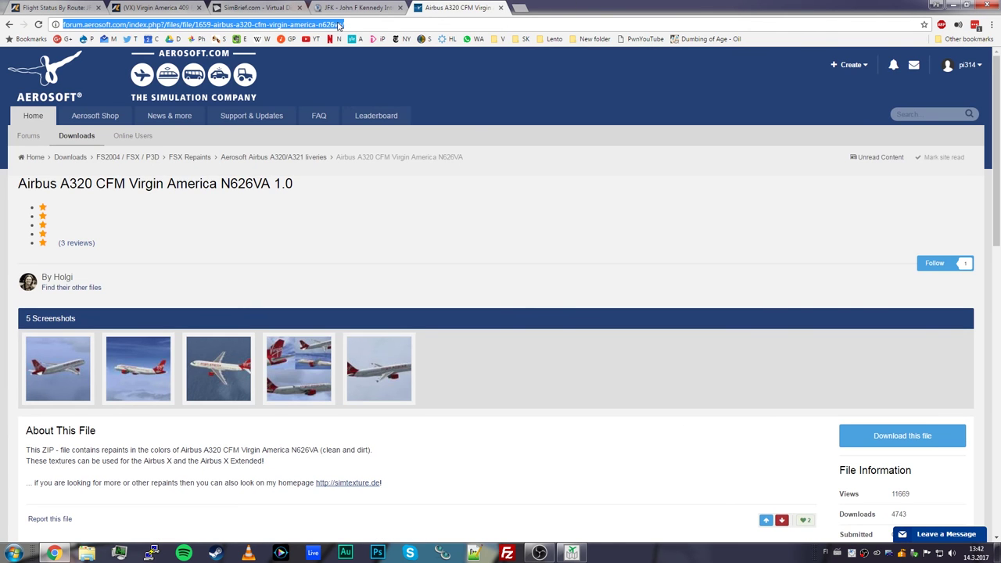
pyautogui.write('kjfk')
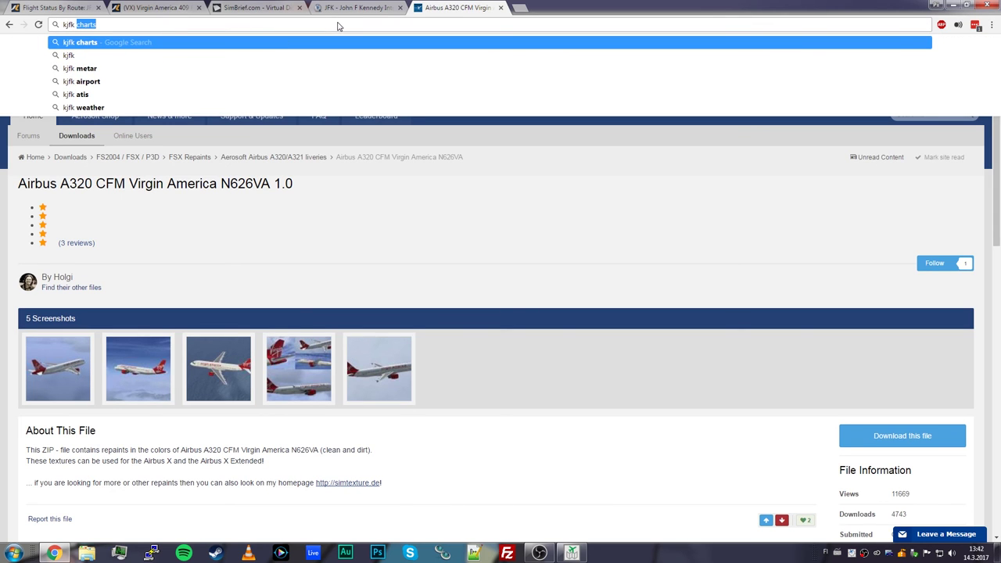
pyautogui.write(' sce')
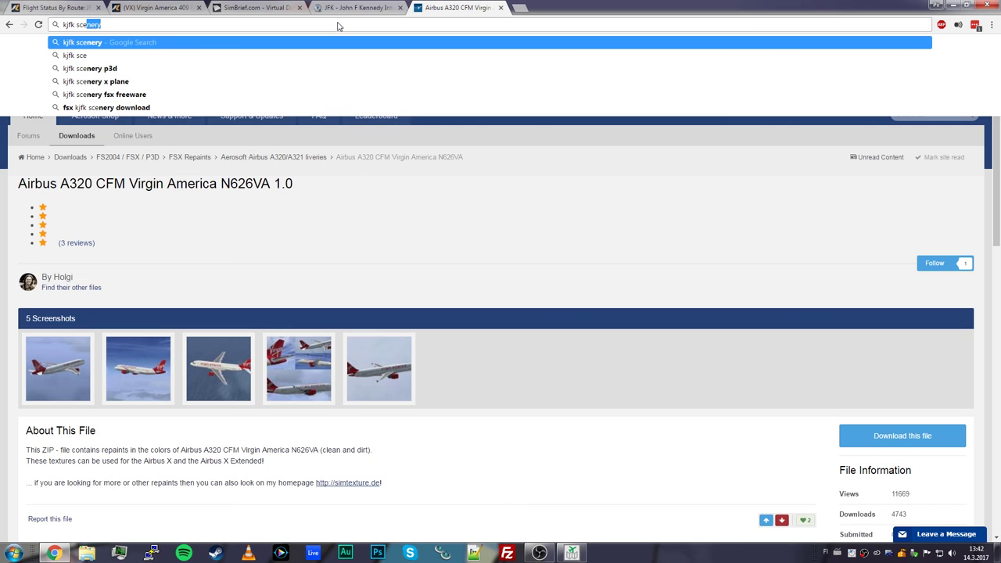
pyautogui.write('nery')
pyautogui.press('Down')
pyautogui.press('Down')
pyautogui.press('Return')
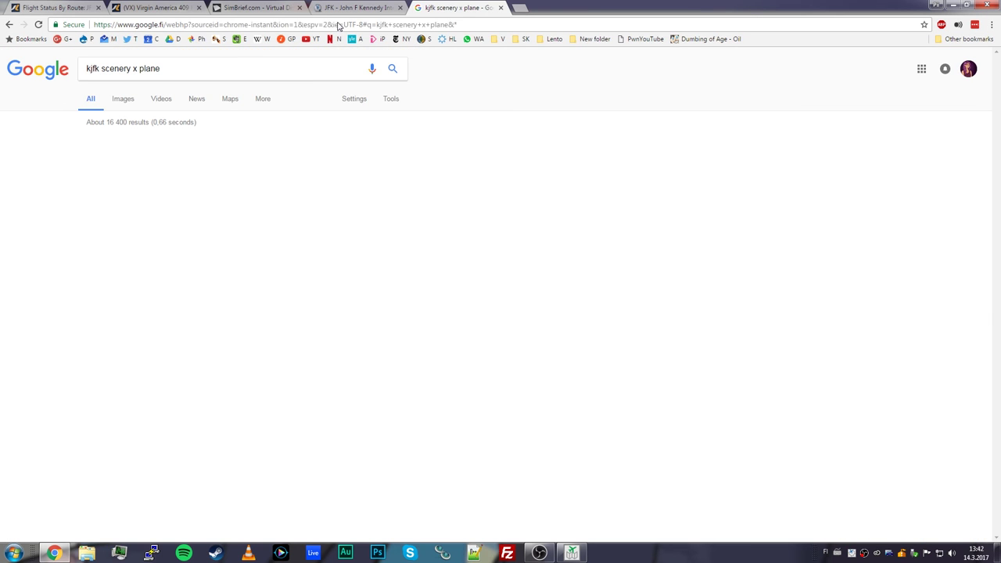
pyautogui.click(188, 146)
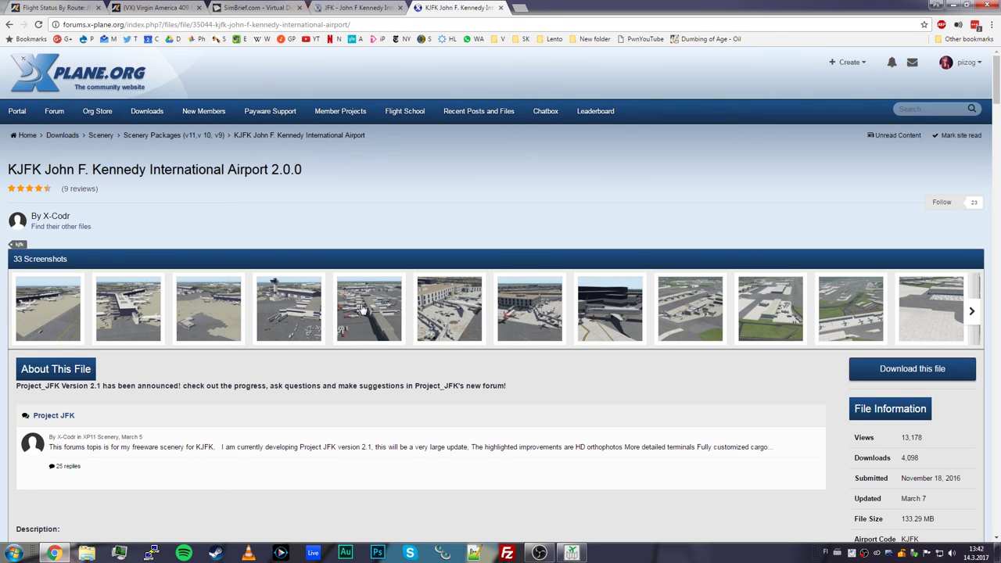
# Inspect the KJFK scenery's control tower screenshot enlarged, and read through its description, features, installation instructions and user feedback.
pyautogui.click(291, 315)
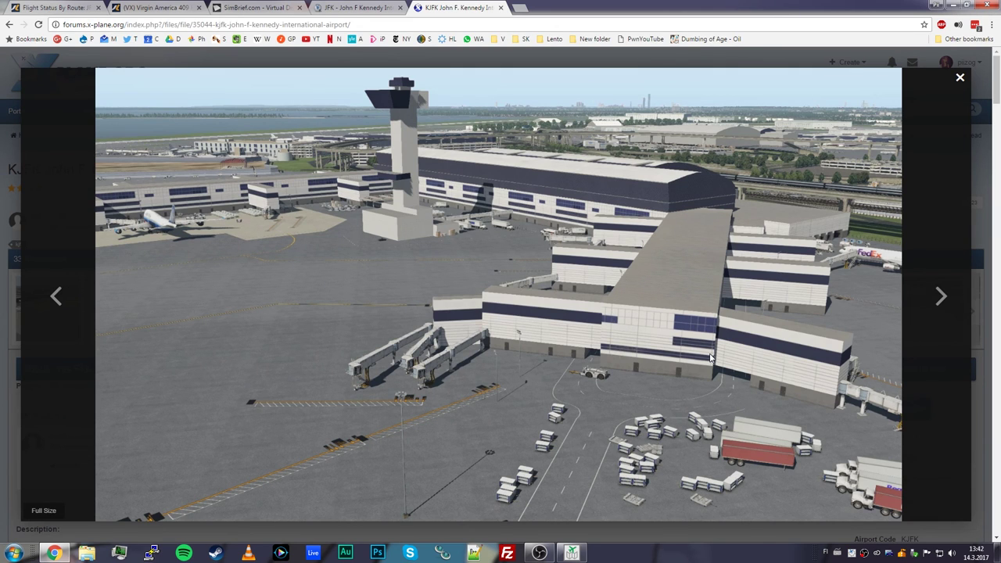
pyautogui.click(959, 78)
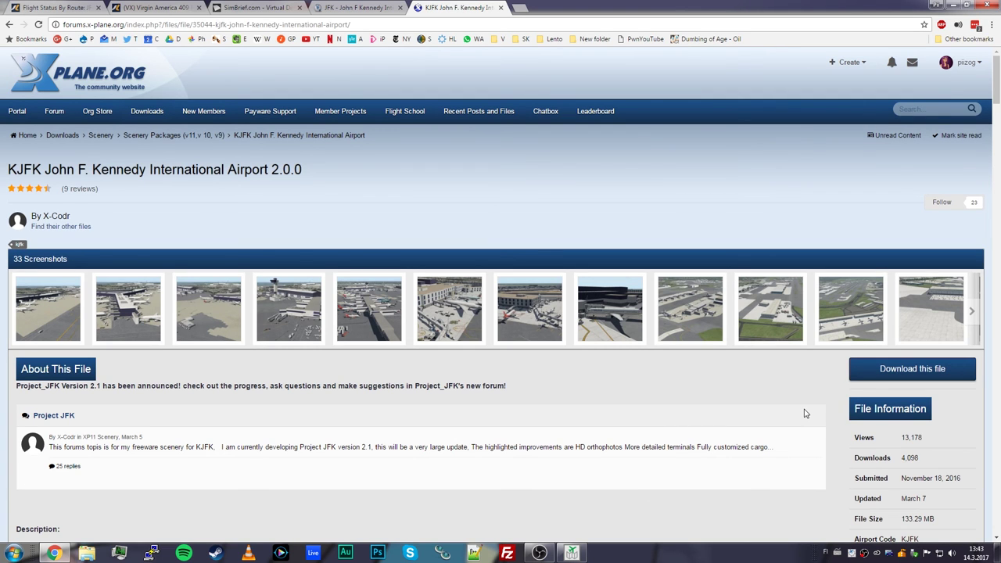
pyautogui.scroll(-2, 805, 414)
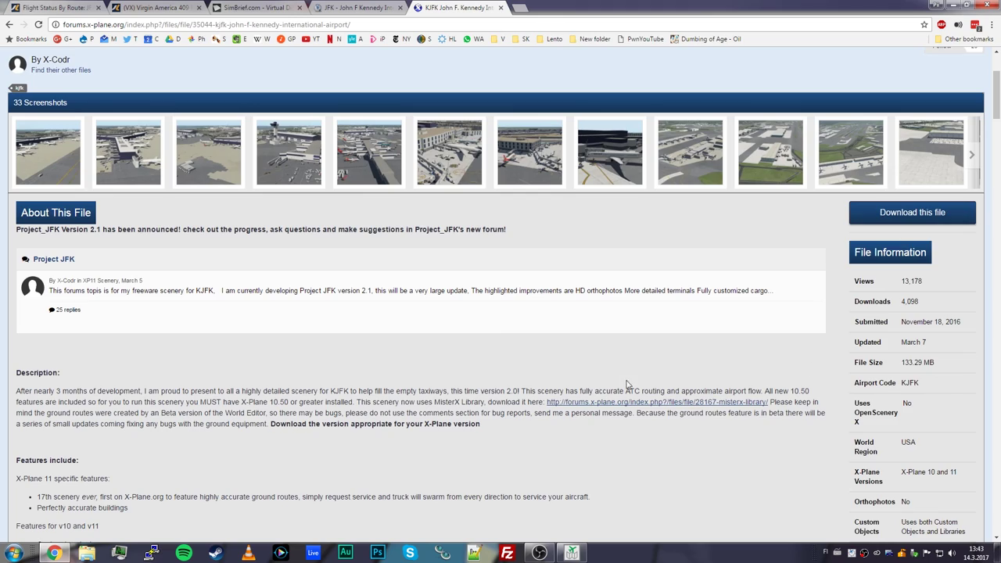
pyautogui.scroll(-4, 602, 381)
pyautogui.scroll(5, 602, 381)
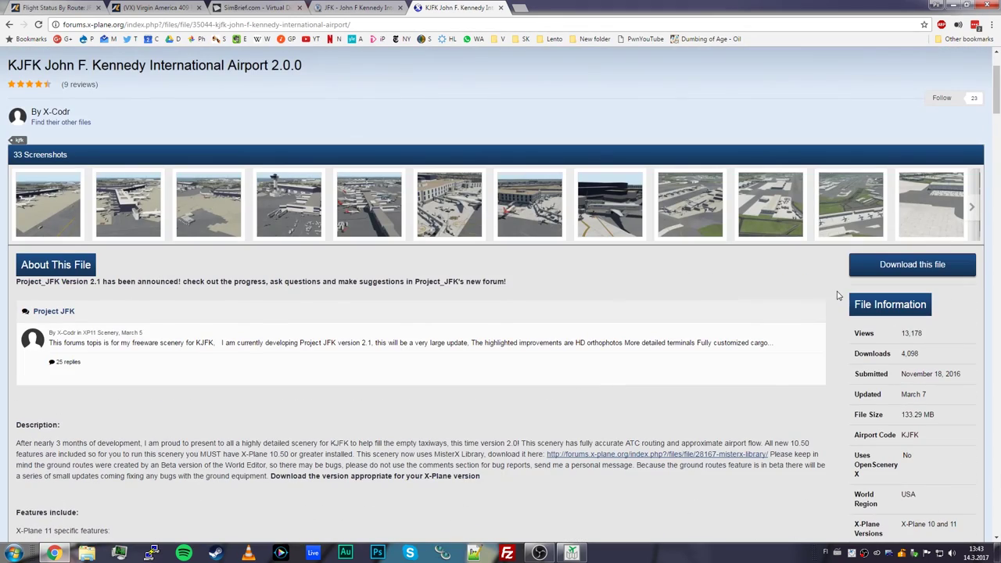
pyautogui.scroll(-20, 357, 258)
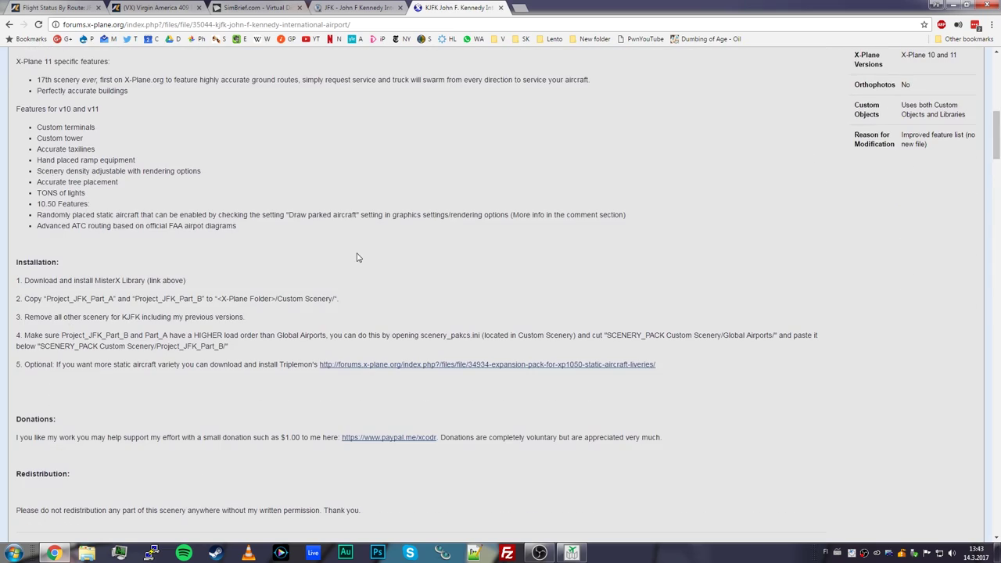
pyautogui.scroll(-7, 366, 242)
pyautogui.scroll(5, 365, 235)
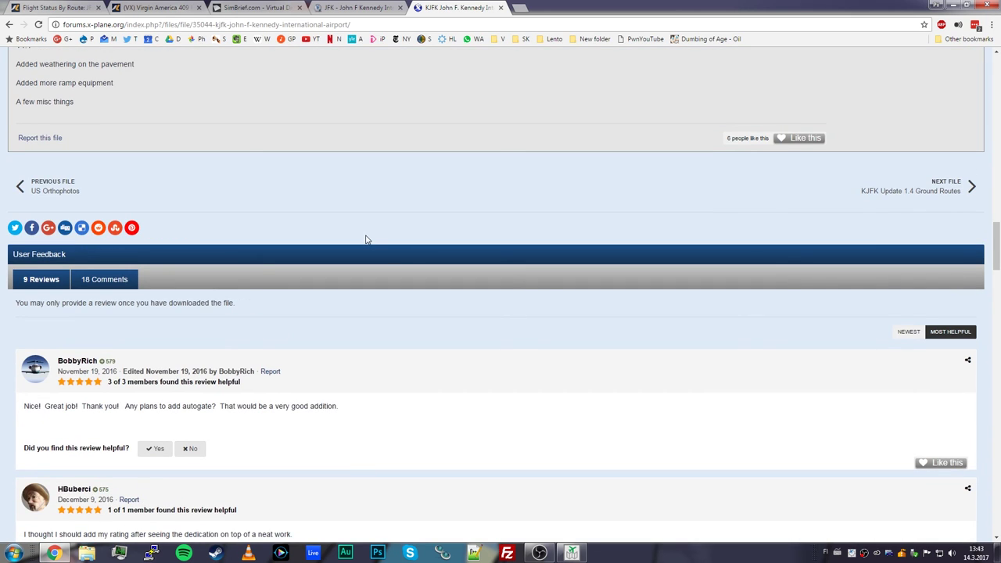
pyautogui.scroll(20, 366, 239)
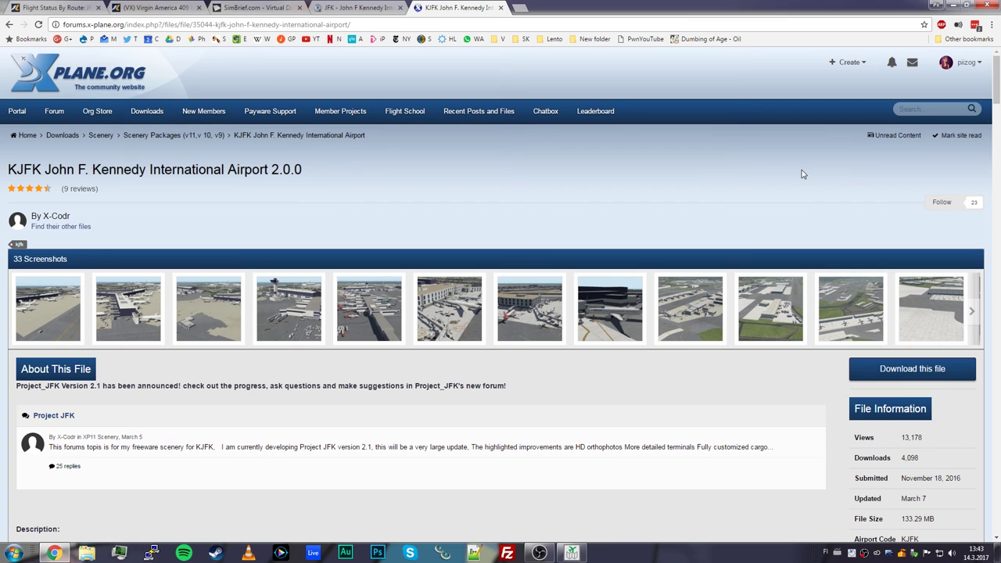
# Return to the search results, open the X-Plane store's KJFK - New York John F Kennedy International v2 page, and check its price and description.
pyautogui.click(9, 24)
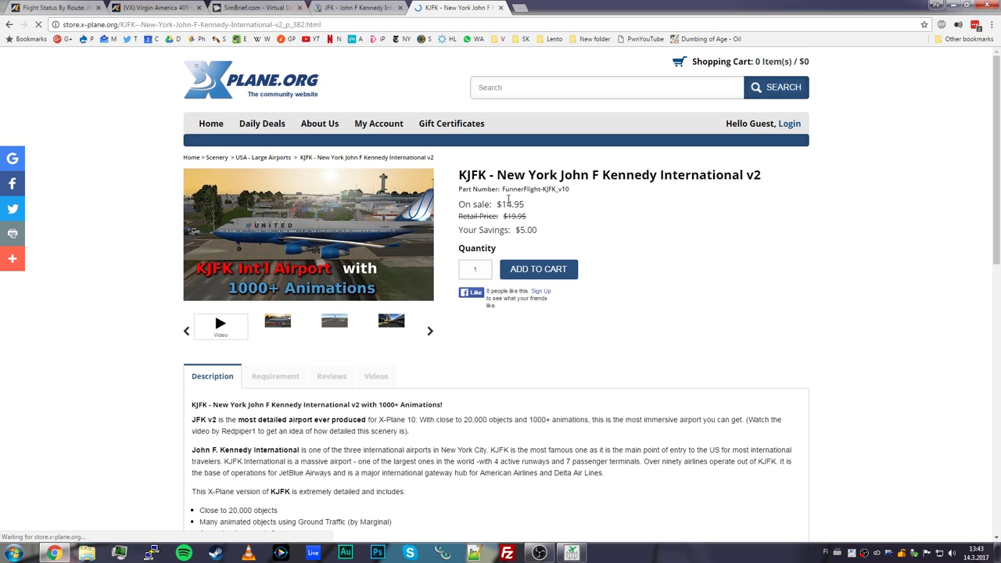
pyautogui.doubleClick(507, 207)
pyautogui.click(527, 205)
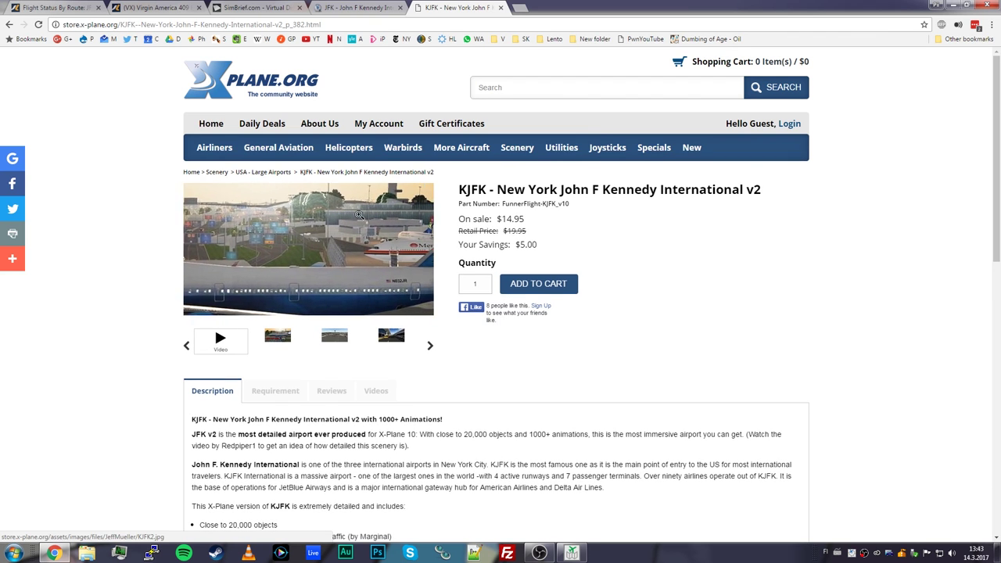
pyautogui.scroll(-4, 657, 313)
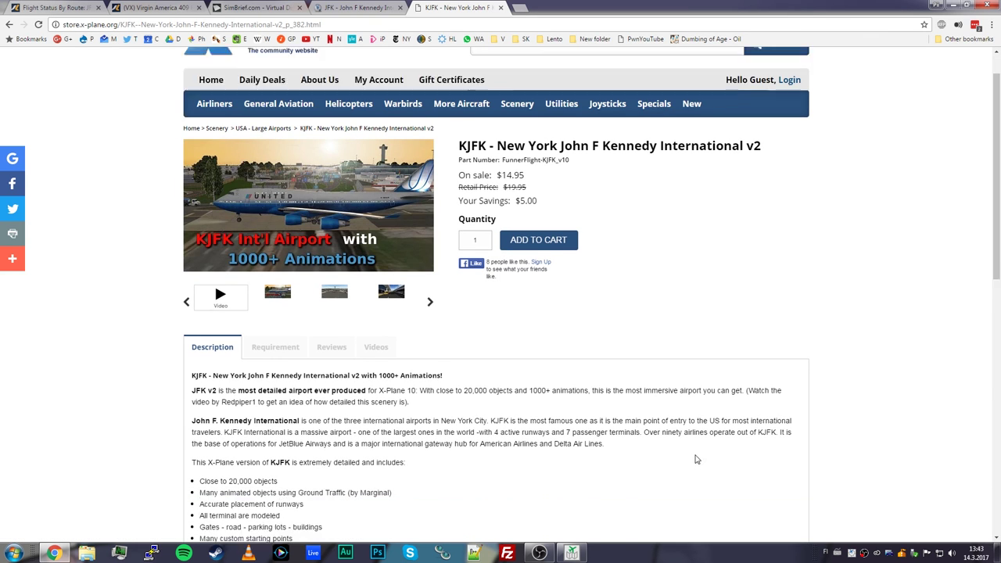
pyautogui.scroll(4, 669, 313)
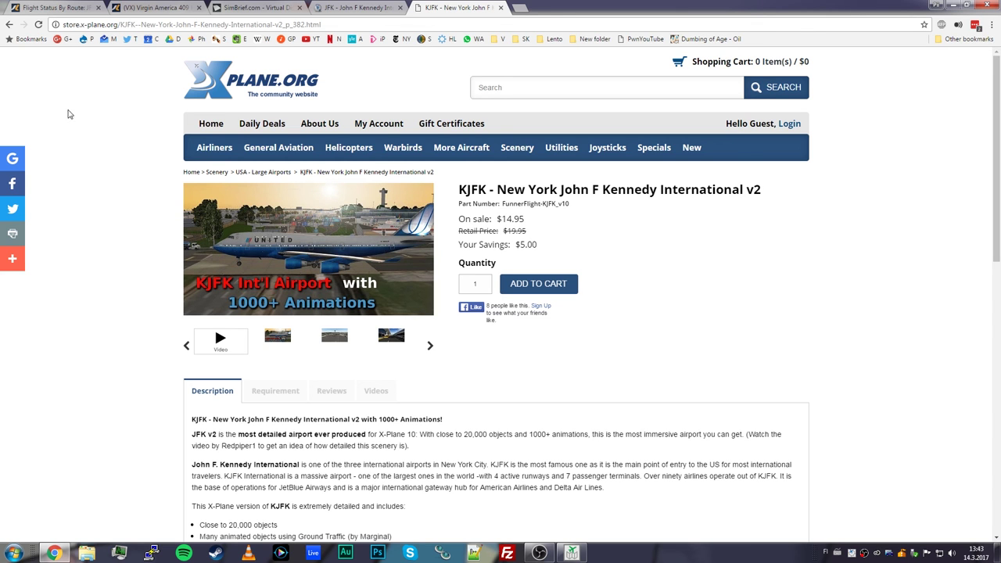
# Switch back to the SimBrief briefing and review its OFP summary, paperwork preview, Flightplan Downloads and route map.
pyautogui.click(253, 10)
pyautogui.scroll(6, 838, 237)
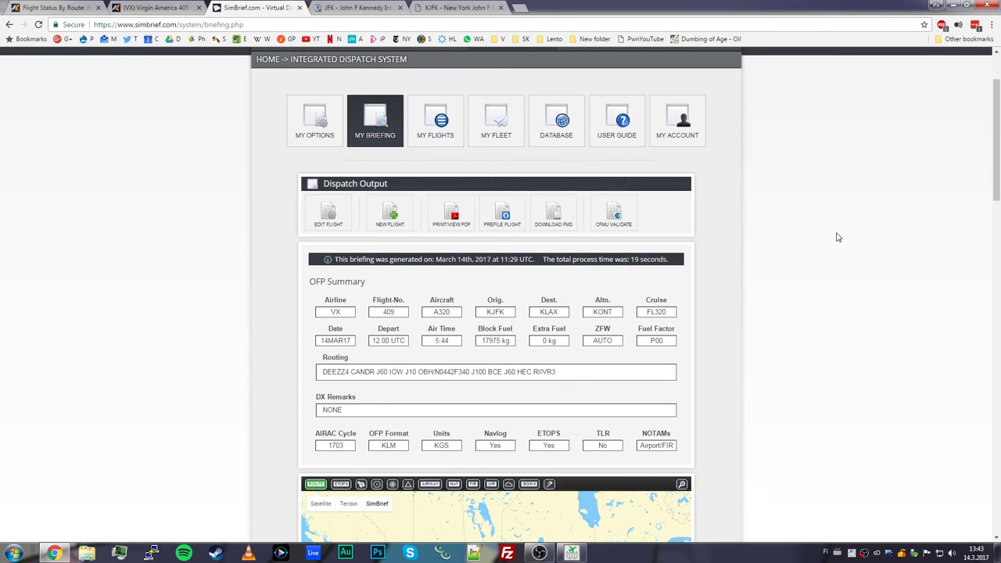
pyautogui.scroll(-5, 838, 237)
pyautogui.scroll(-5, 838, 237)
pyautogui.scroll(4, 837, 237)
pyautogui.scroll(-3, 838, 237)
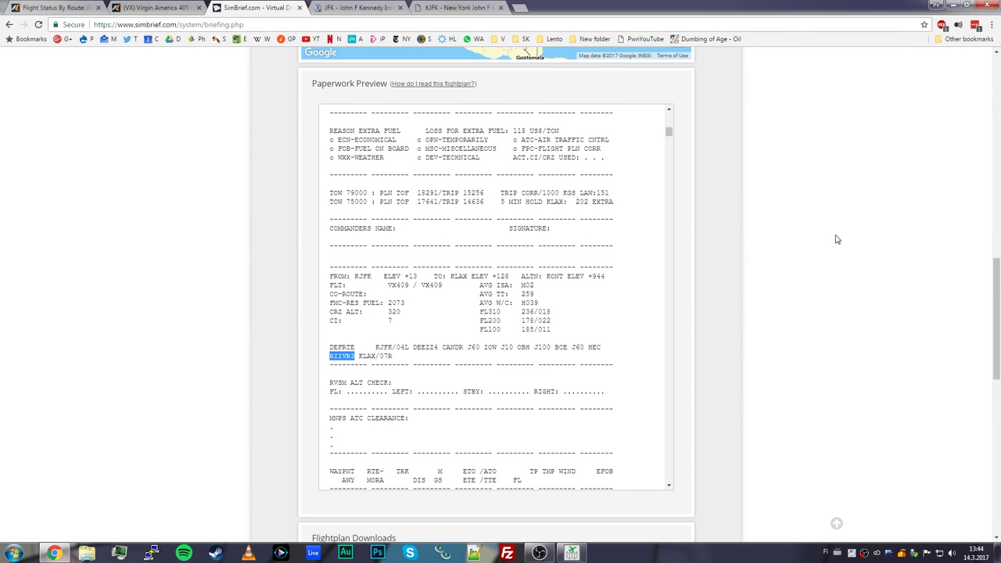
pyautogui.scroll(1, 834, 299)
pyautogui.scroll(-2, 834, 300)
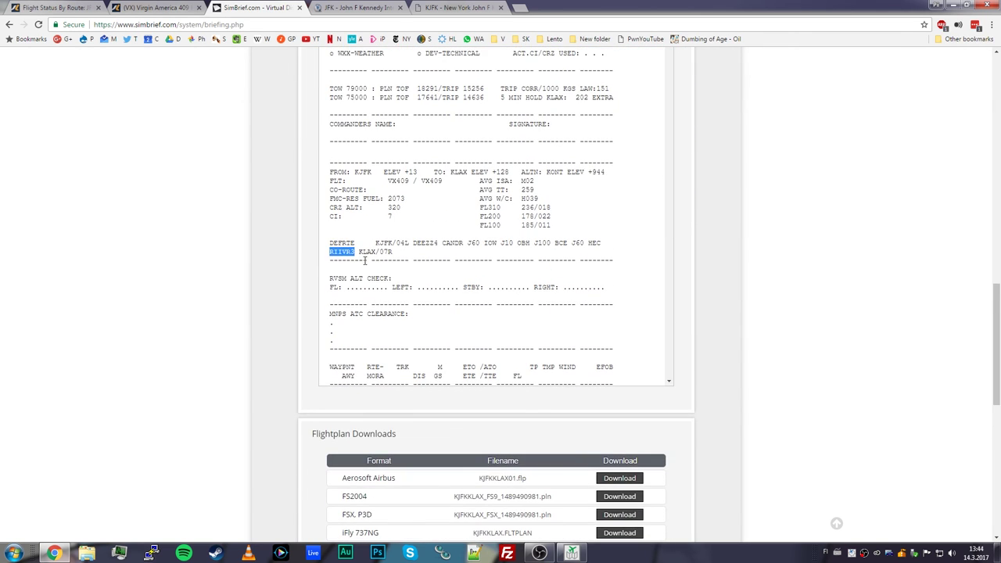
pyautogui.scroll(10, 800, 341)
pyautogui.scroll(2, 659, 284)
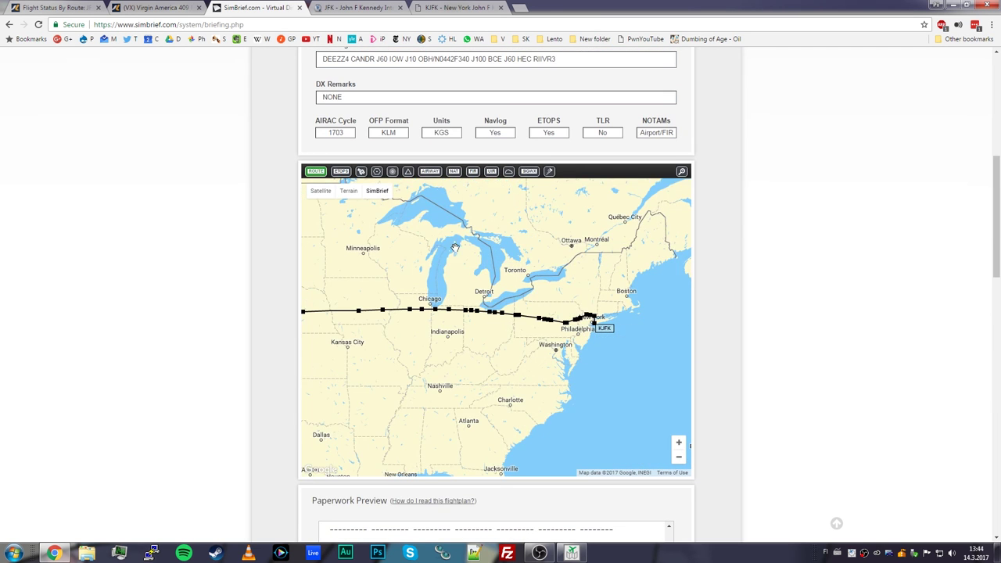
# Reopen the VX 409 flight's dispatch options for editing, and examine the passenger count choices and the remaining settings without changing them.
pyautogui.scroll(3, 328, 148)
pyautogui.click(323, 124)
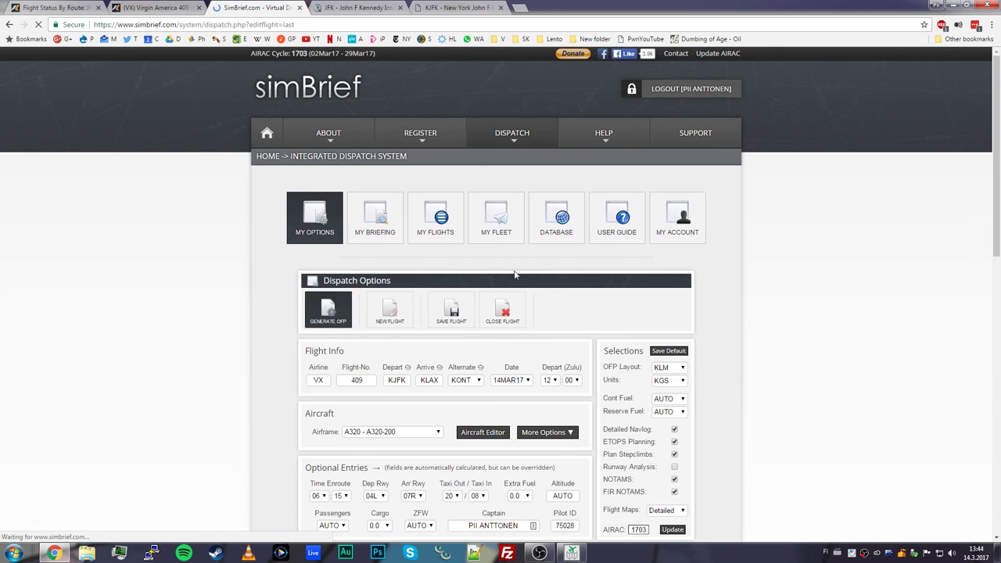
pyautogui.scroll(-3, 261, 348)
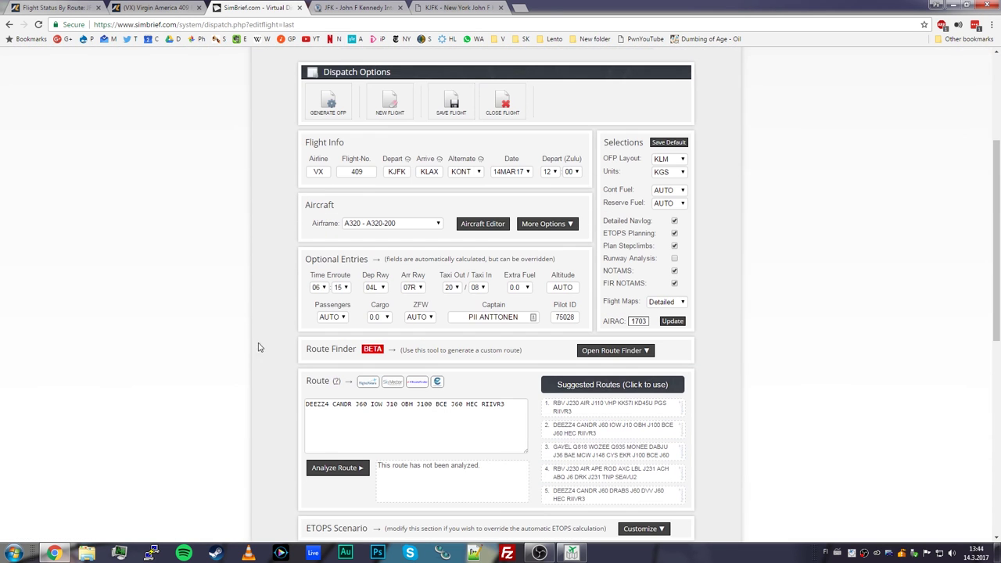
pyautogui.click(332, 317)
pyautogui.moveTo(344, 338); pyautogui.dragTo(353, 407)
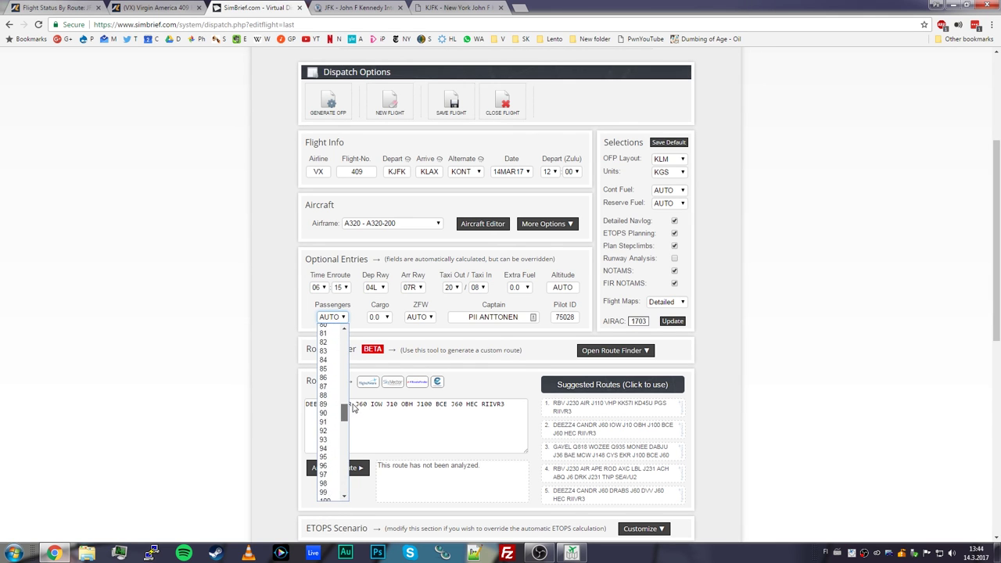
pyautogui.click(874, 317)
pyautogui.scroll(-6, 874, 317)
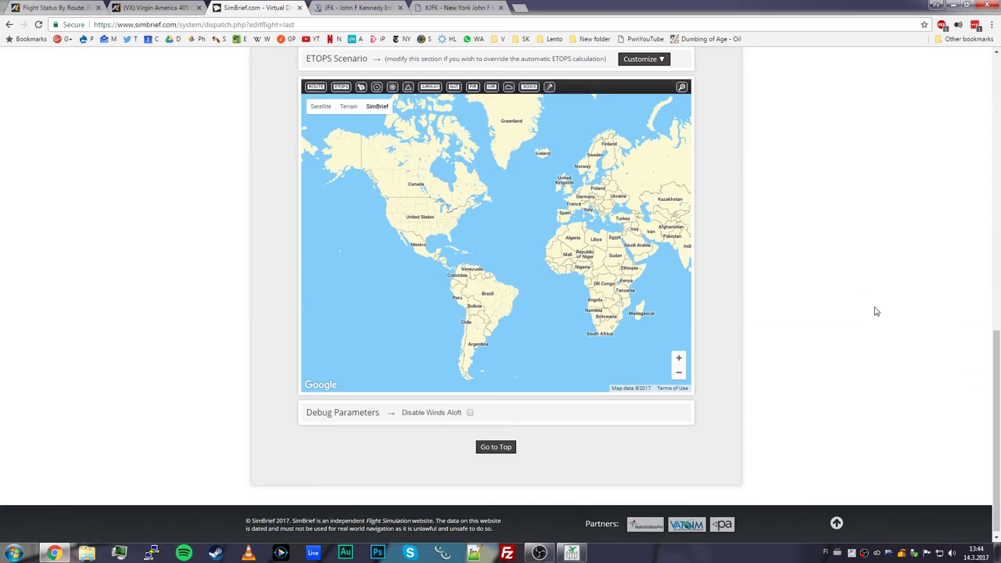
pyautogui.scroll(6, 876, 312)
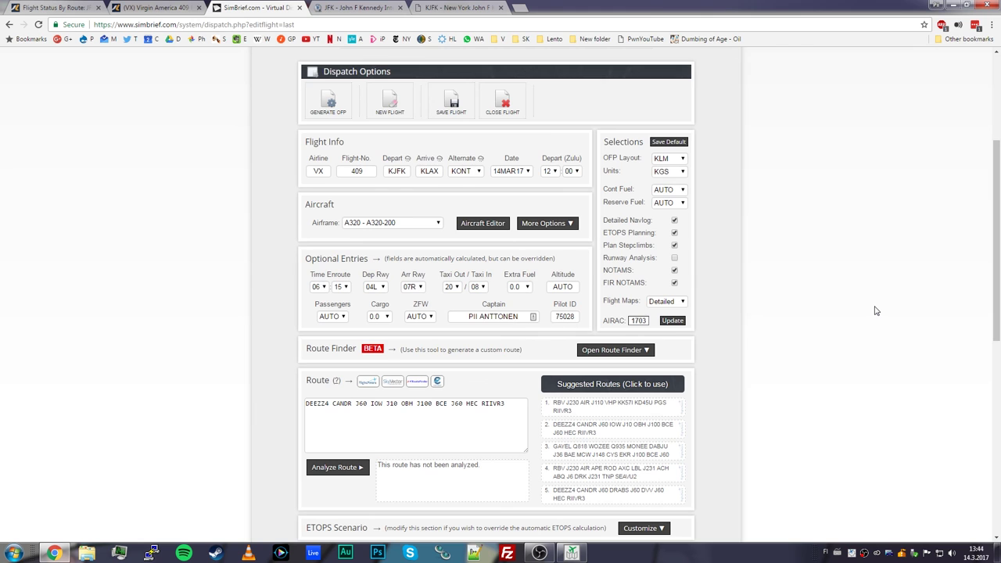
# Return from the dispatch options to the generated VX 409 briefing and read the paperwork preview's weight, fuel, route and waypoint sections.
pyautogui.scroll(-5, 876, 310)
pyautogui.scroll(6, 874, 309)
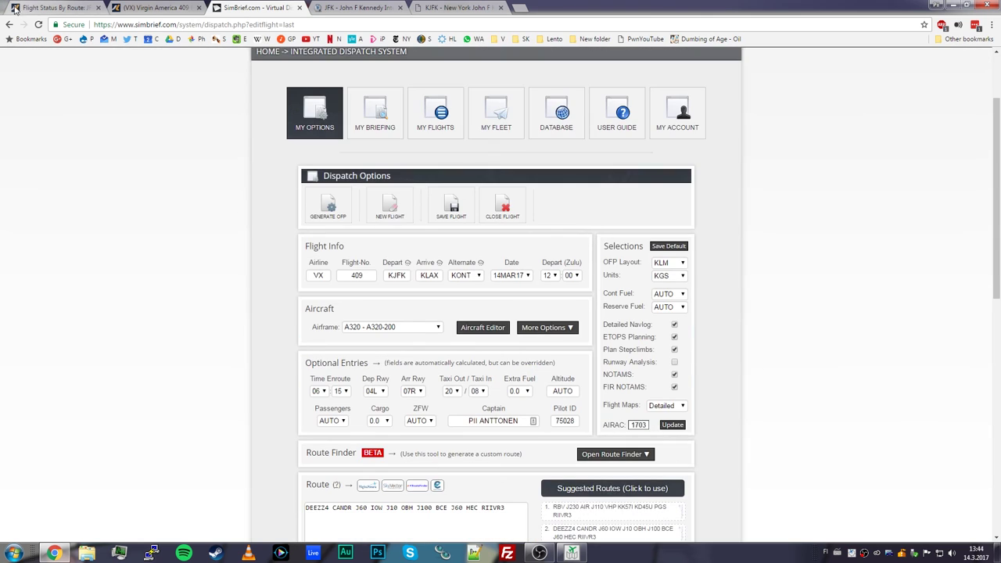
pyautogui.click(9, 24)
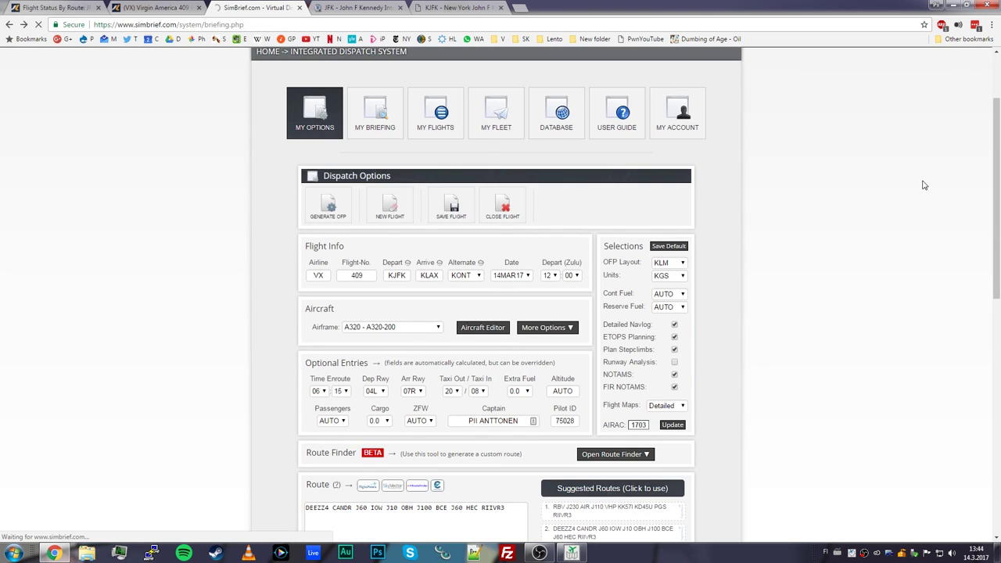
pyautogui.scroll(-10, 913, 191)
pyautogui.scroll(-4, 900, 191)
pyautogui.scroll(-3, 499, 255)
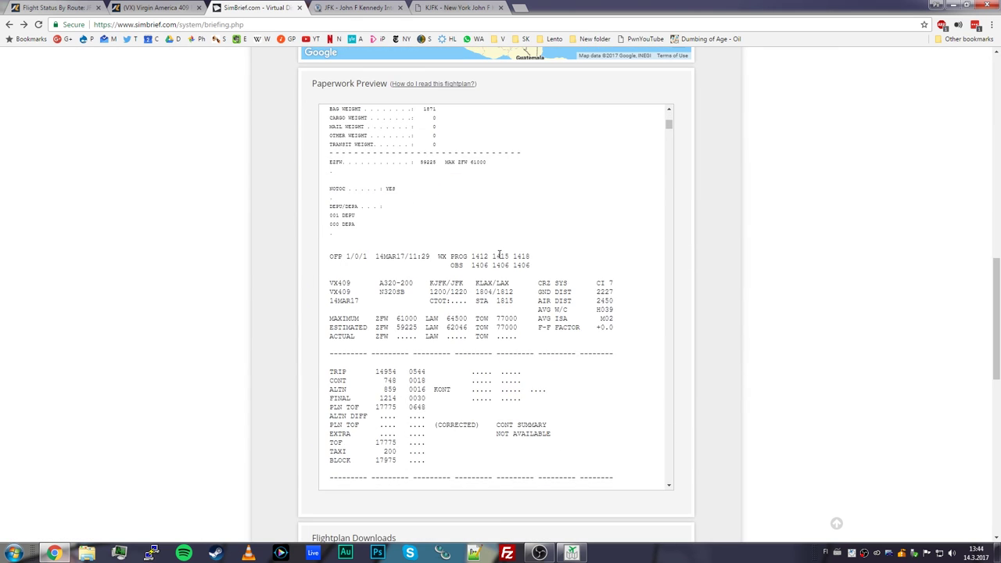
pyautogui.scroll(-5, 500, 255)
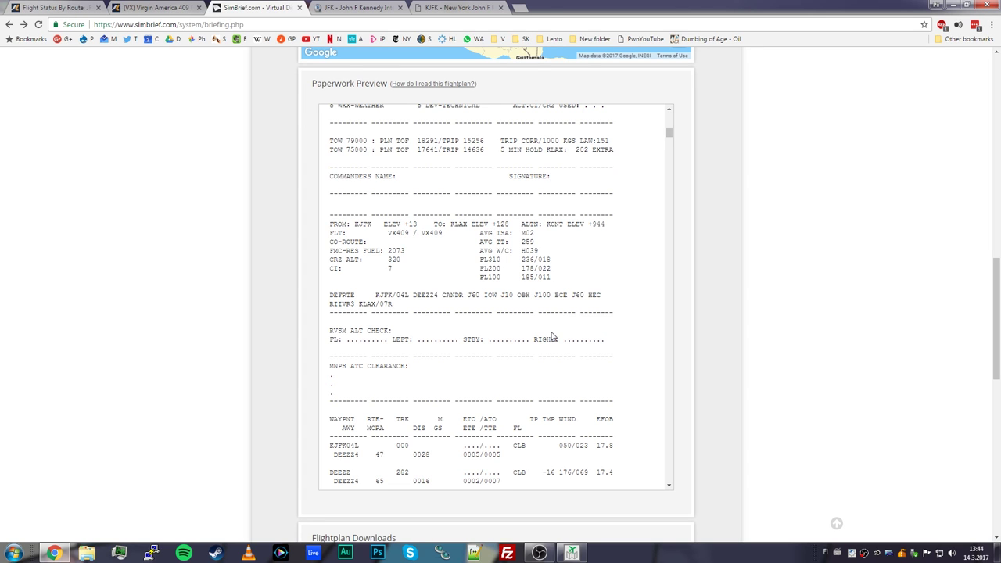
# Review the briefing's JFK to Los Angeles route map and the OFP summary with its routing.
pyautogui.scroll(3, 798, 228)
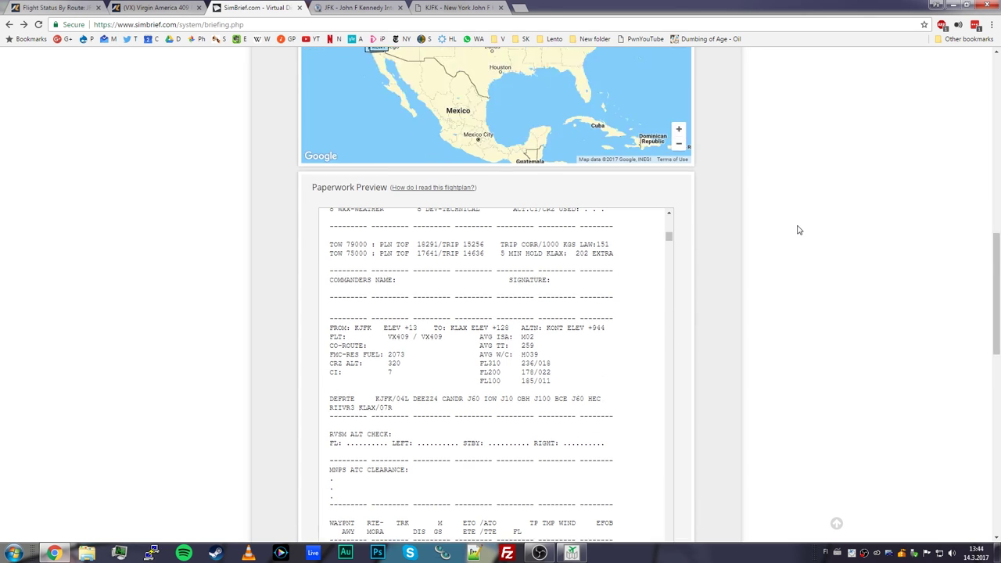
pyautogui.scroll(2, 798, 229)
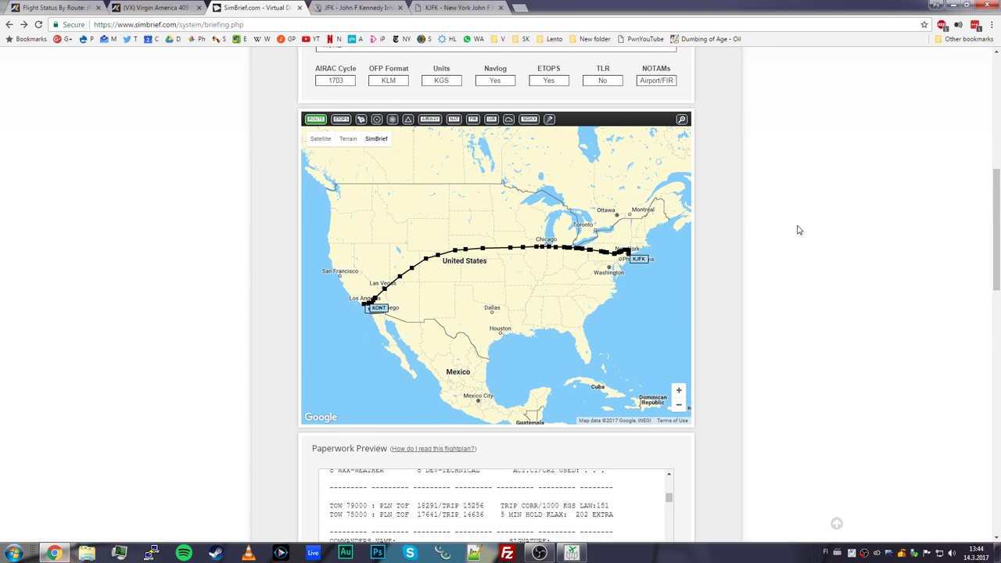
pyautogui.scroll(4, 798, 230)
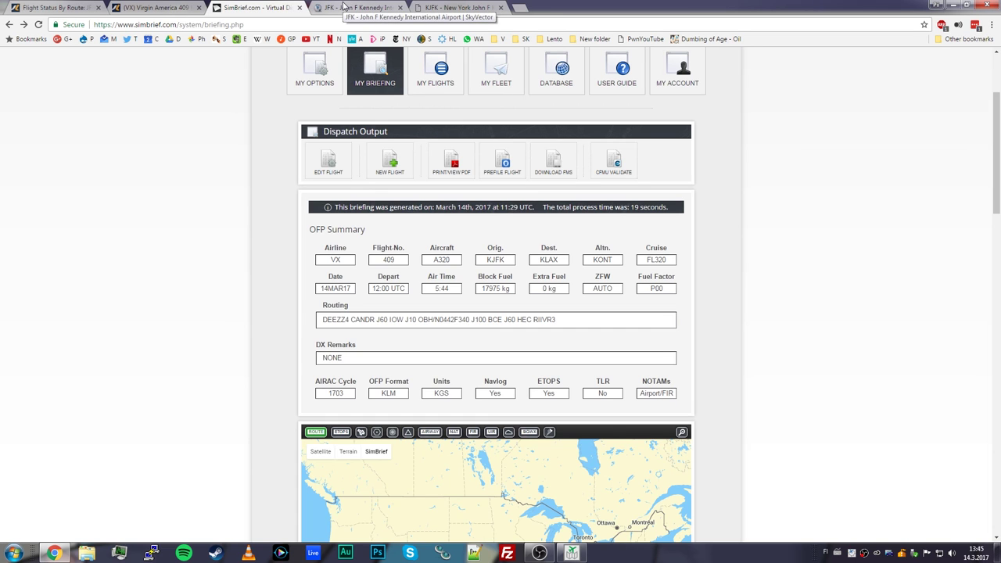
pyautogui.scroll(-2, 764, 240)
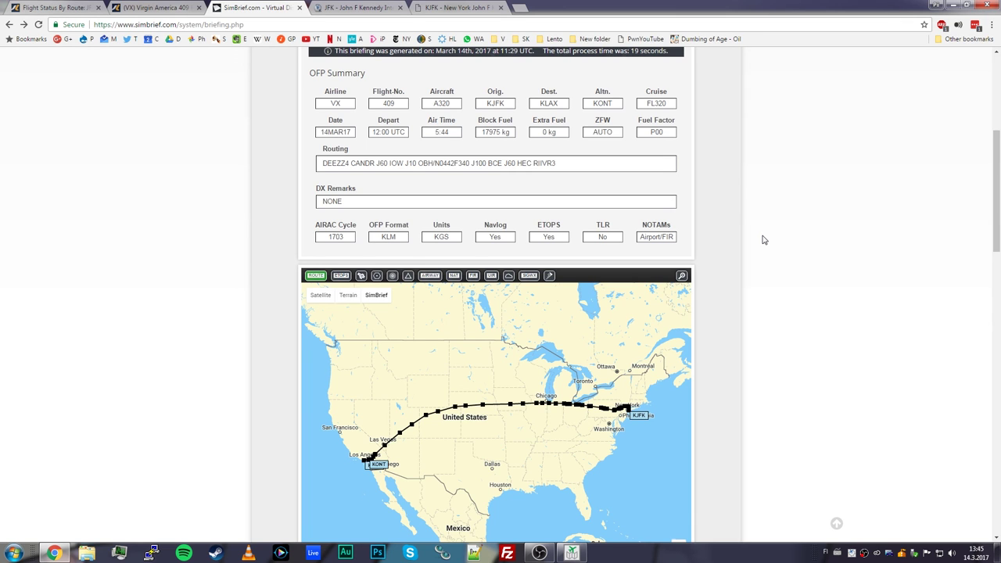
# Examine the Flightplan Downloads formats and the network prefile options at the end of the briefing.
pyautogui.scroll(-4, 765, 240)
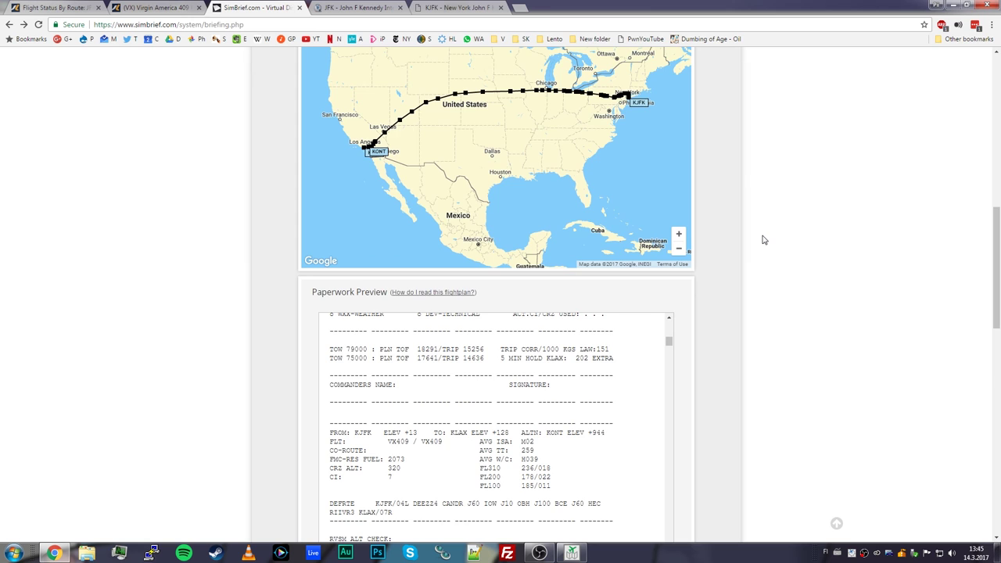
pyautogui.scroll(-3, 764, 240)
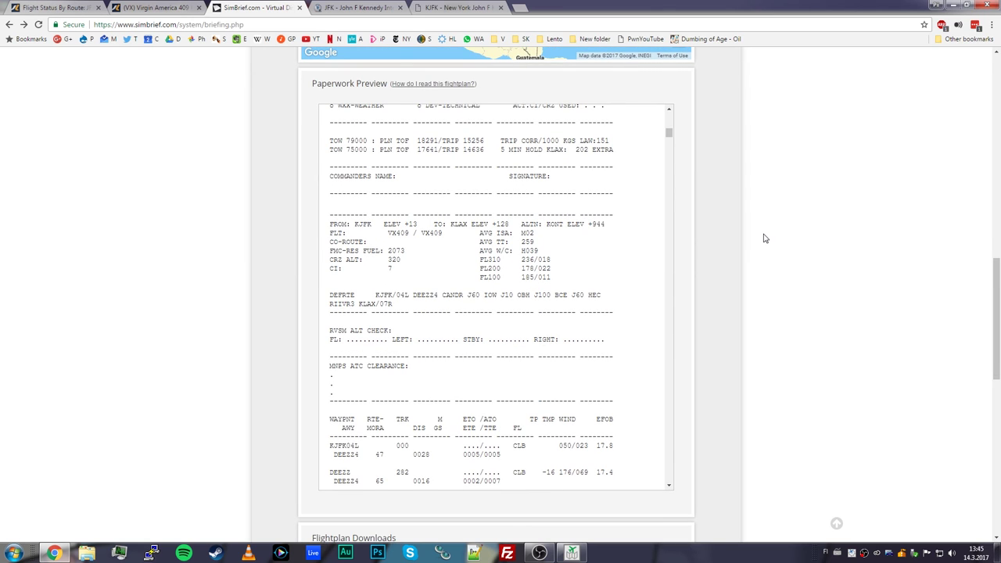
pyautogui.scroll(-8, 765, 238)
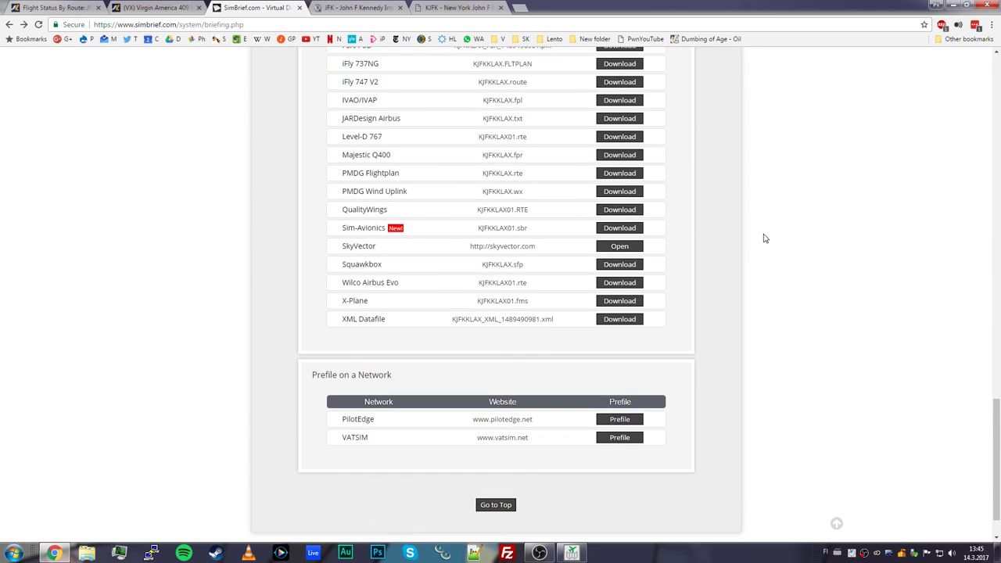
pyautogui.scroll(2, 765, 238)
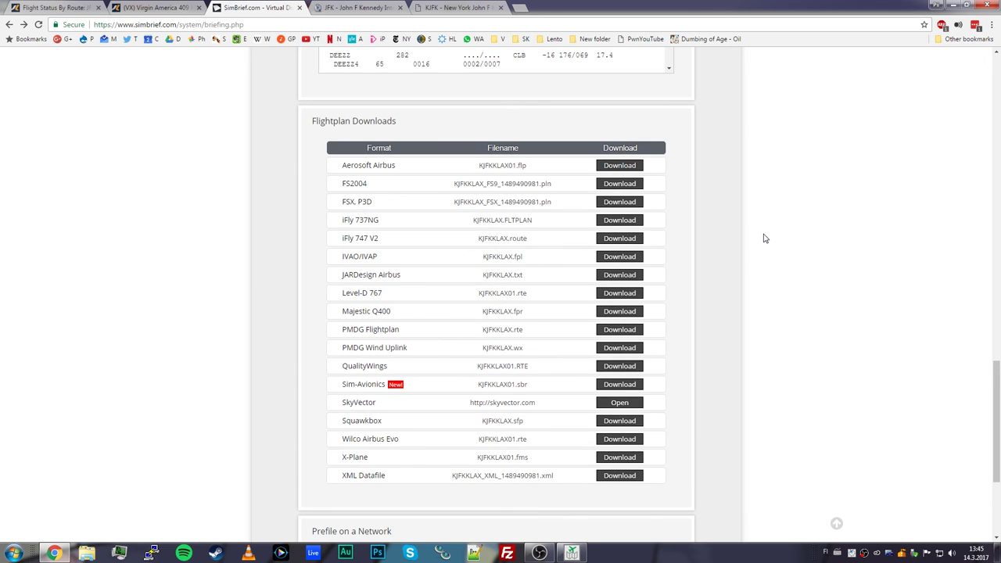